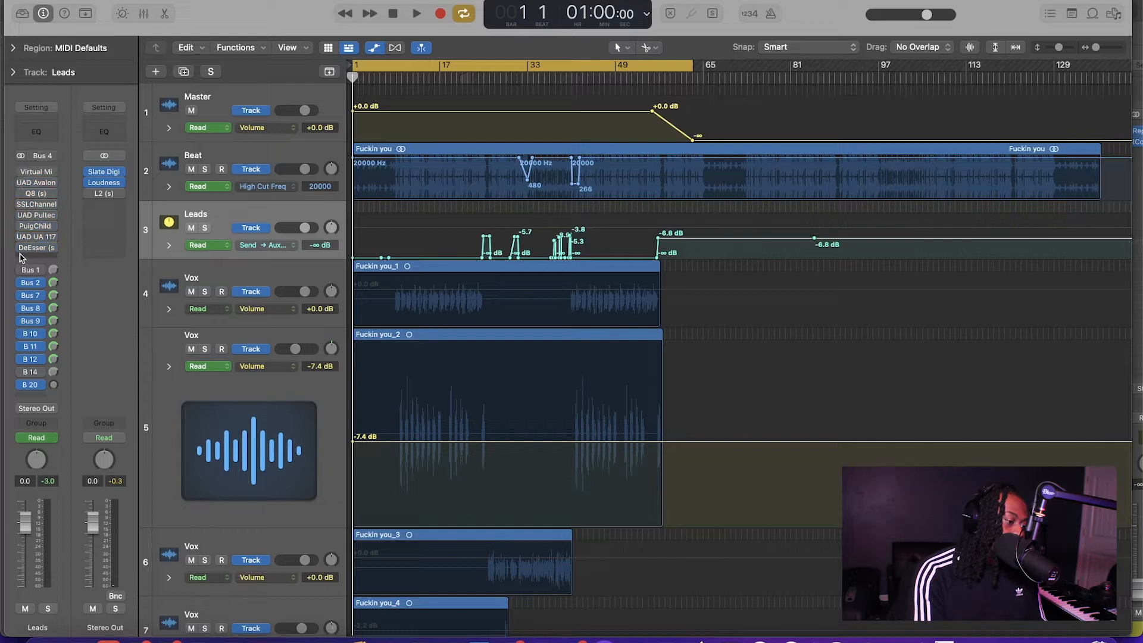
Step: Bypass all the active bus sends on the Leads channel, from Bus 2 through Bus 20
{"action": "left_click_drag", "start_coordinate": [21, 284], "coordinate": [24, 390]}
{"action": "scroll", "coordinate": [450, 235], "scroll_direction": "left", "scroll_amount": 1}
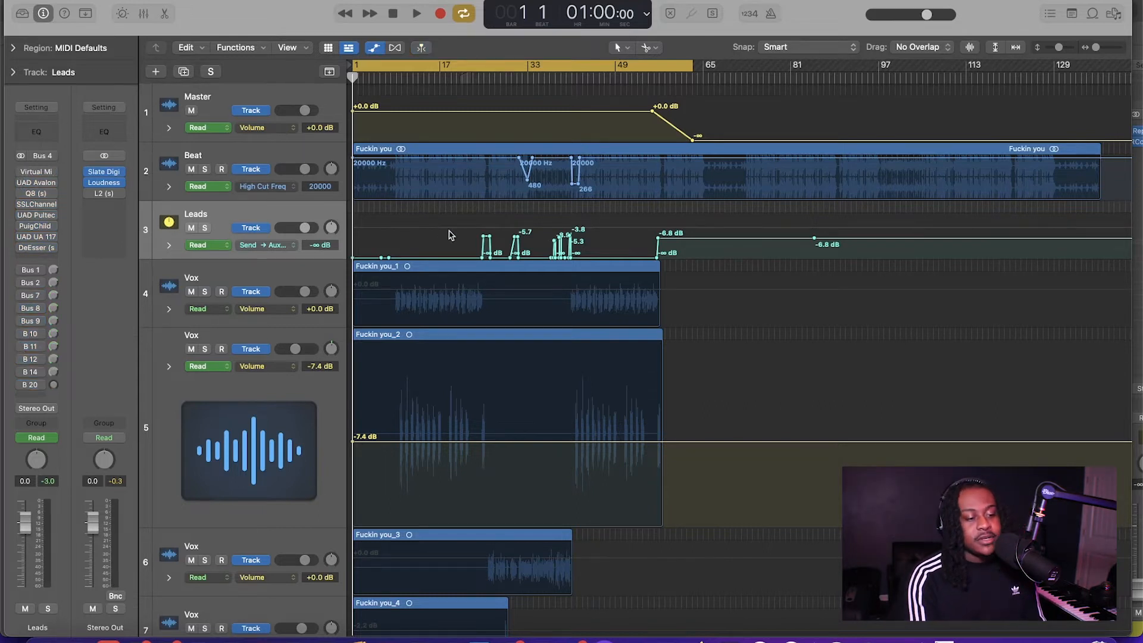
Step: Turn off cycle mode and audition the song from just before bar 17, soloing the Leads track during playback
{"action": "left_click", "coordinate": [451, 76]}
{"action": "left_click", "coordinate": [447, 66]}
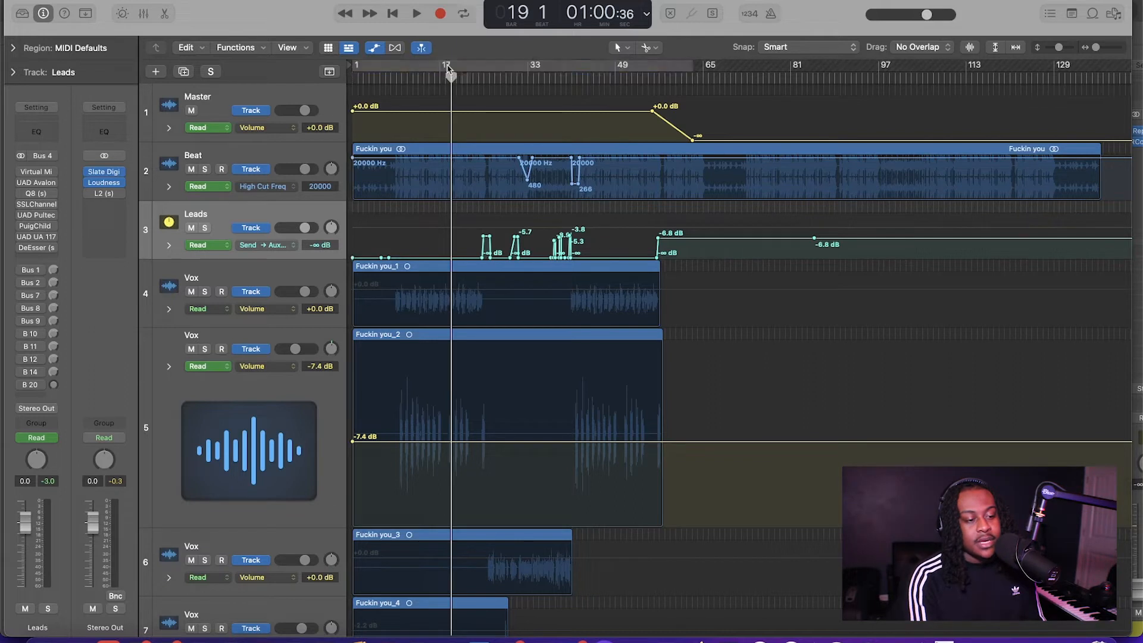
{"action": "left_click", "coordinate": [462, 78]}
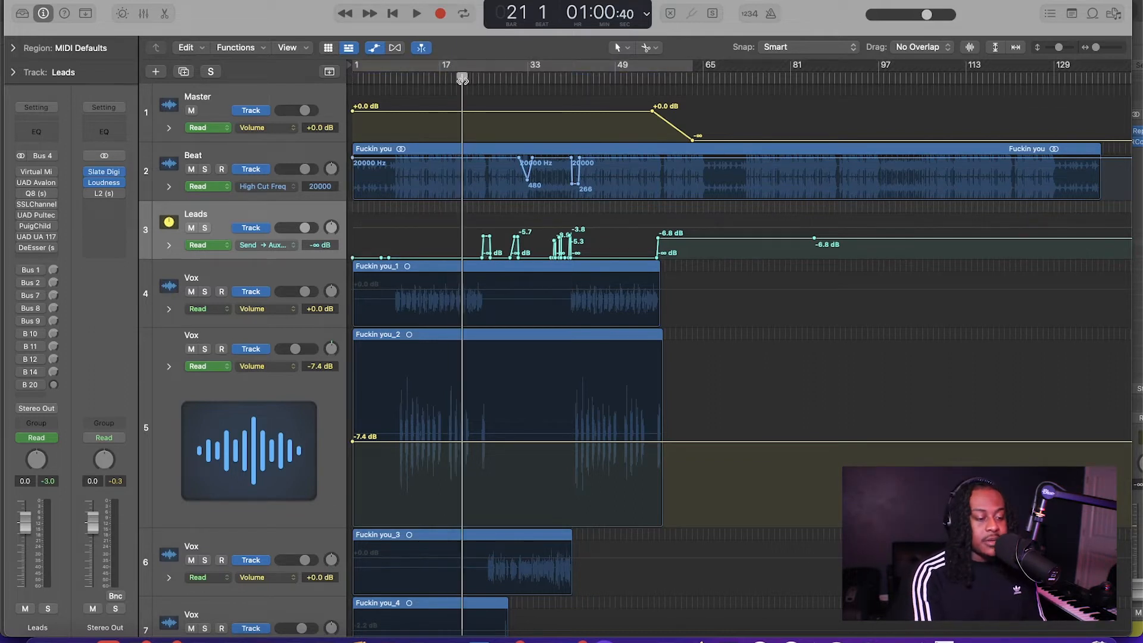
{"action": "left_click", "coordinate": [434, 78]}
{"action": "key", "text": "space"}
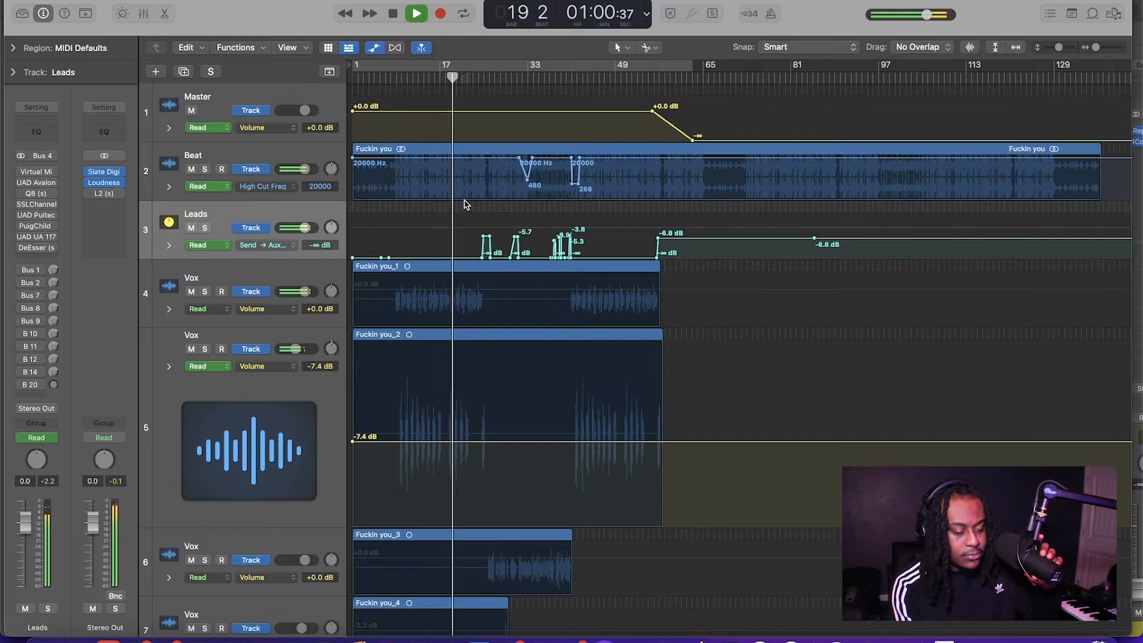
{"action": "left_click", "coordinate": [204, 228]}
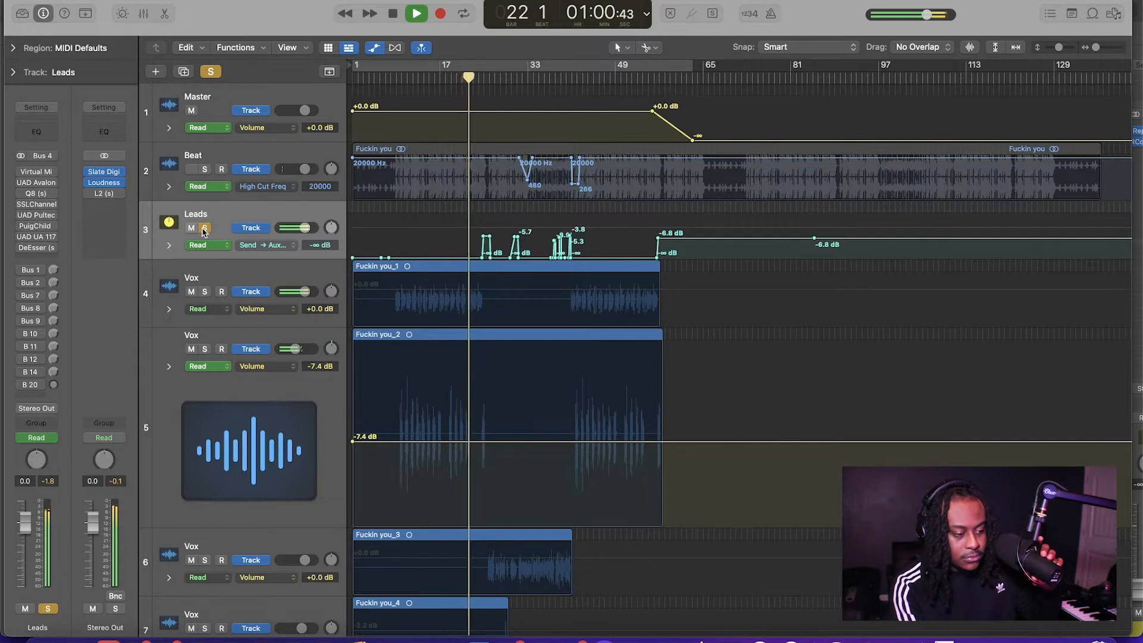
{"action": "key", "text": "space"}
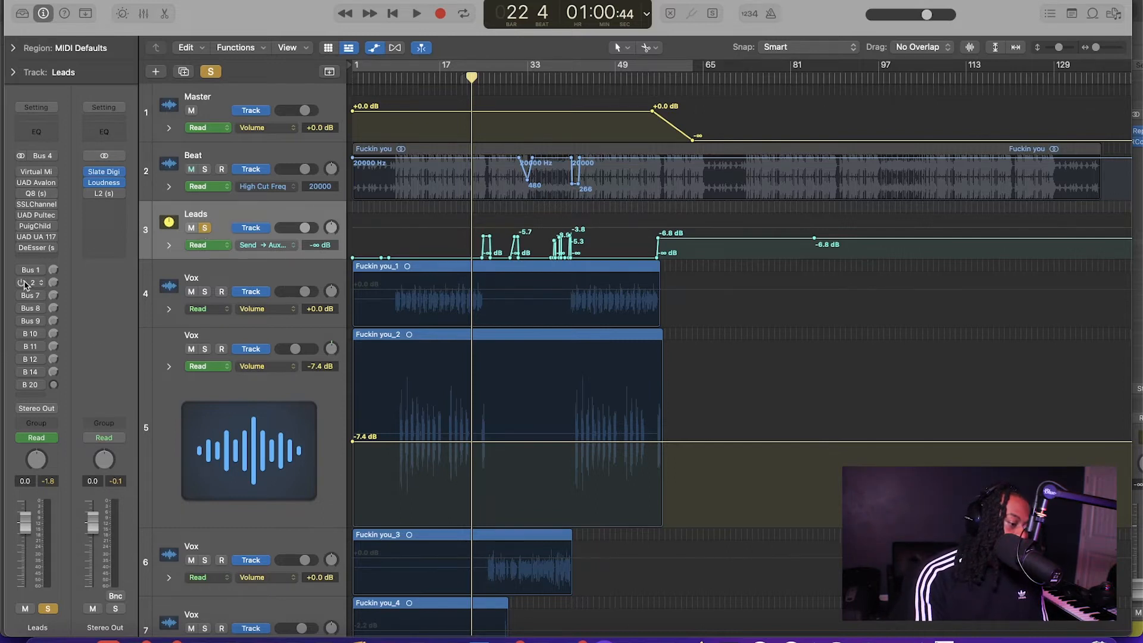
Step: Enable the Bus 2 and Bus 7 sends on the Leads channel and open the Doubler2 plug-in on the Bus 2 channel
{"action": "left_click", "coordinate": [23, 296]}
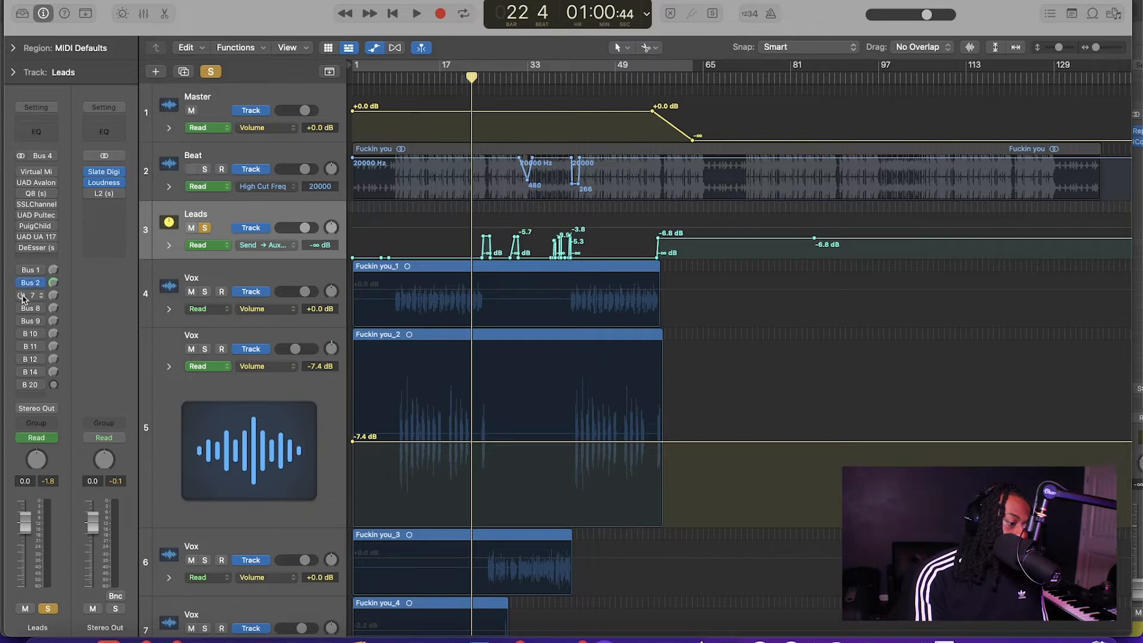
{"action": "left_click", "coordinate": [33, 284]}
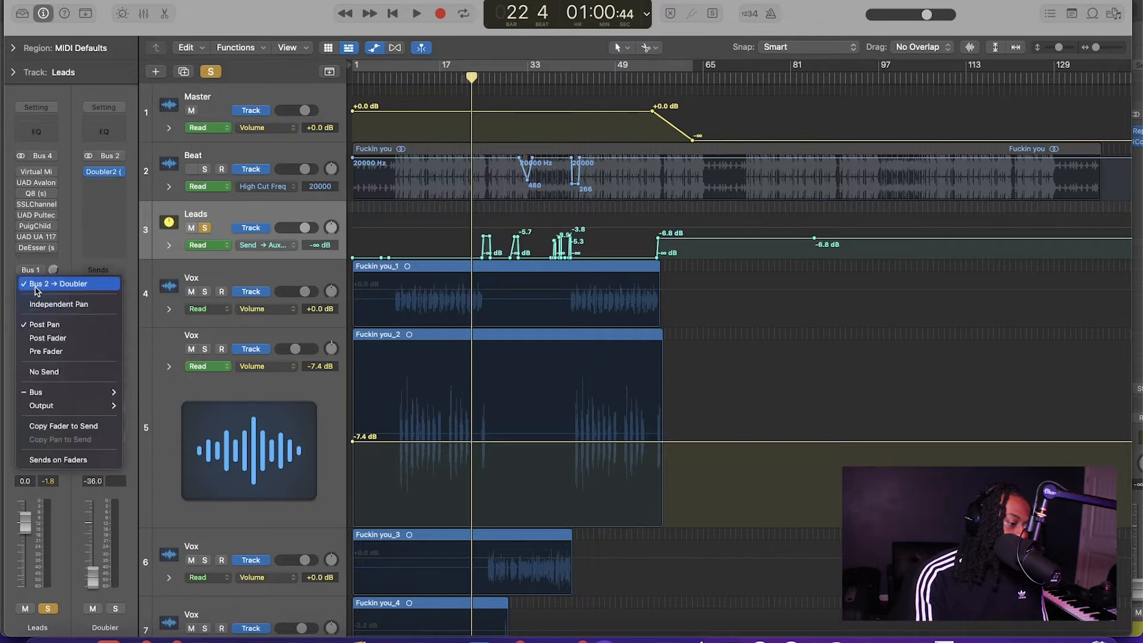
{"action": "left_click", "coordinate": [77, 241]}
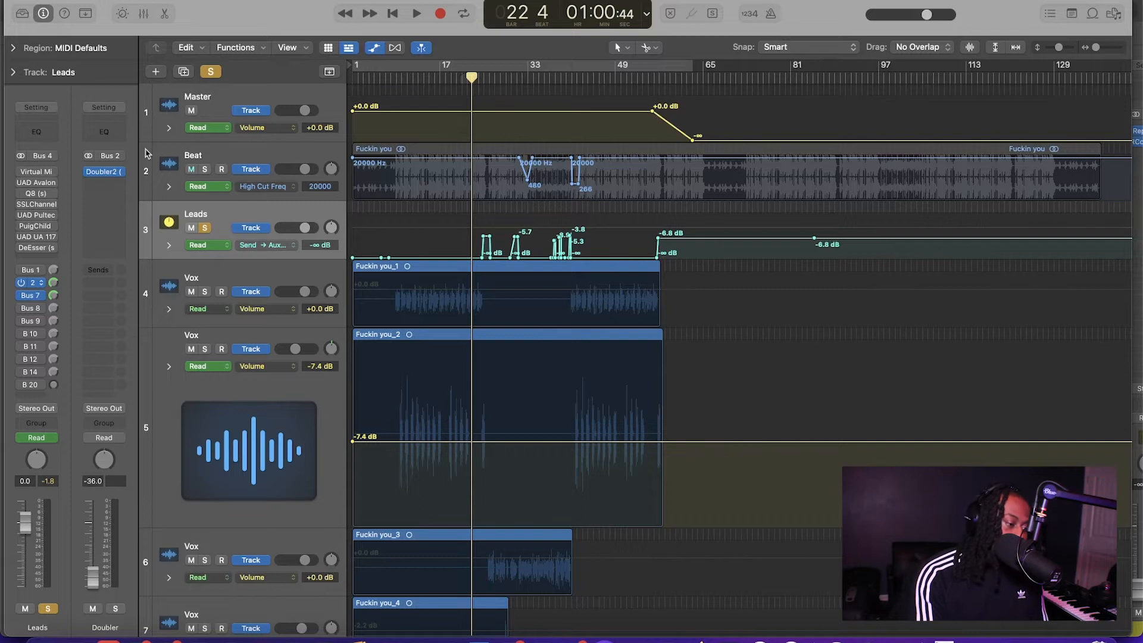
{"action": "left_click", "coordinate": [105, 173]}
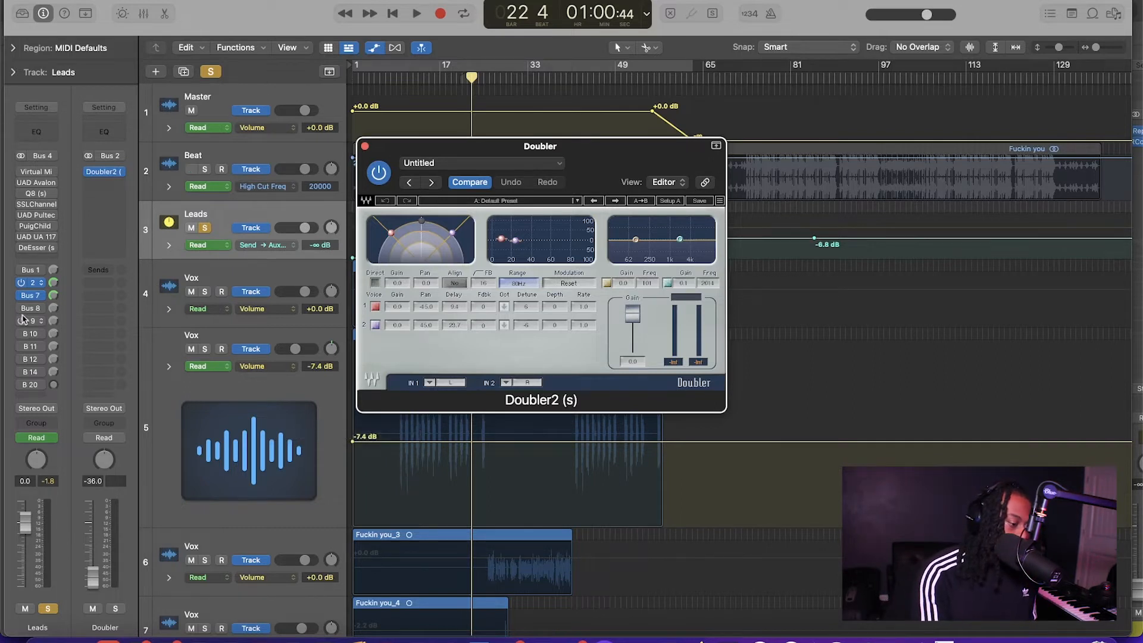
Step: Show the Bus 7 delay channel, enable the Bus 8 and Bus 9 sends on Leads, and show their destination channels
{"action": "left_click", "coordinate": [33, 298]}
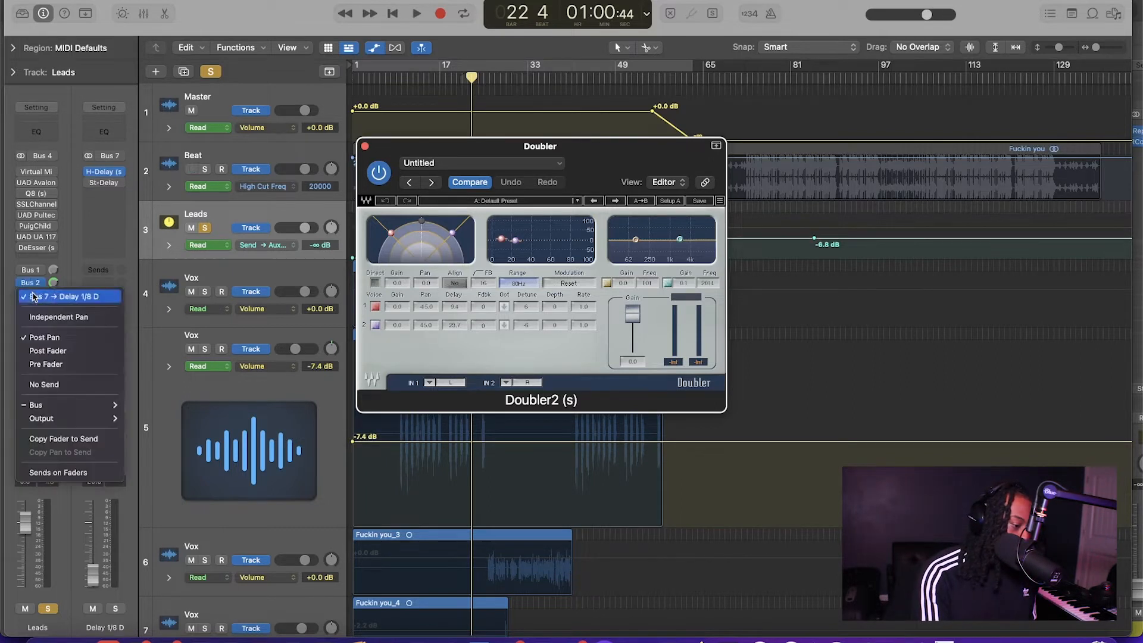
{"action": "left_click", "coordinate": [70, 230]}
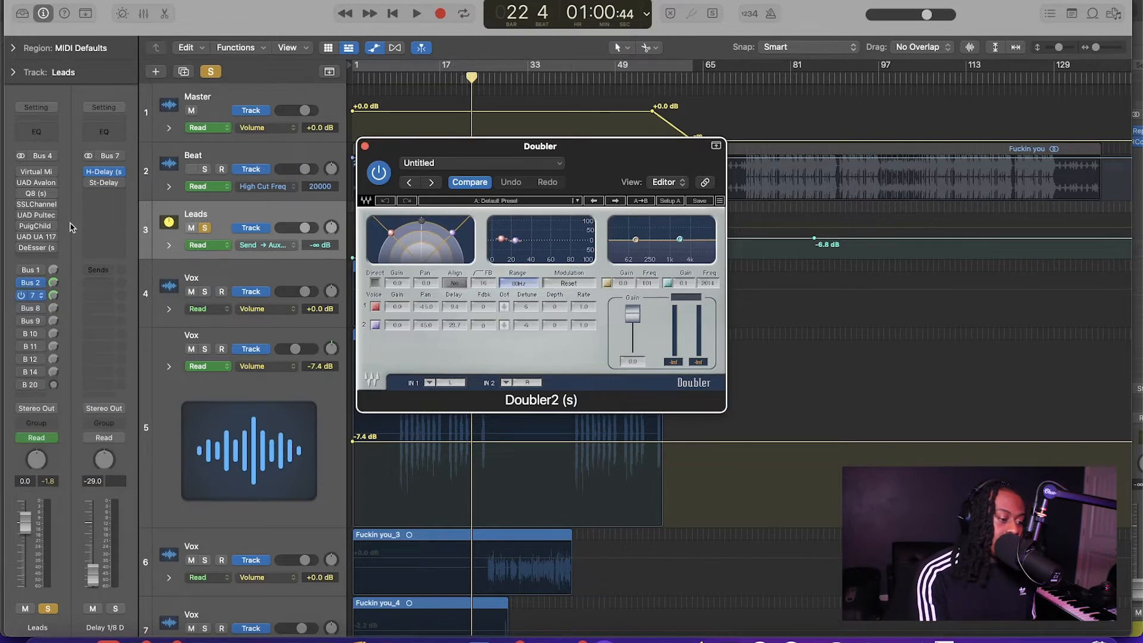
{"action": "left_click", "coordinate": [27, 309]}
{"action": "left_click", "coordinate": [33, 305]}
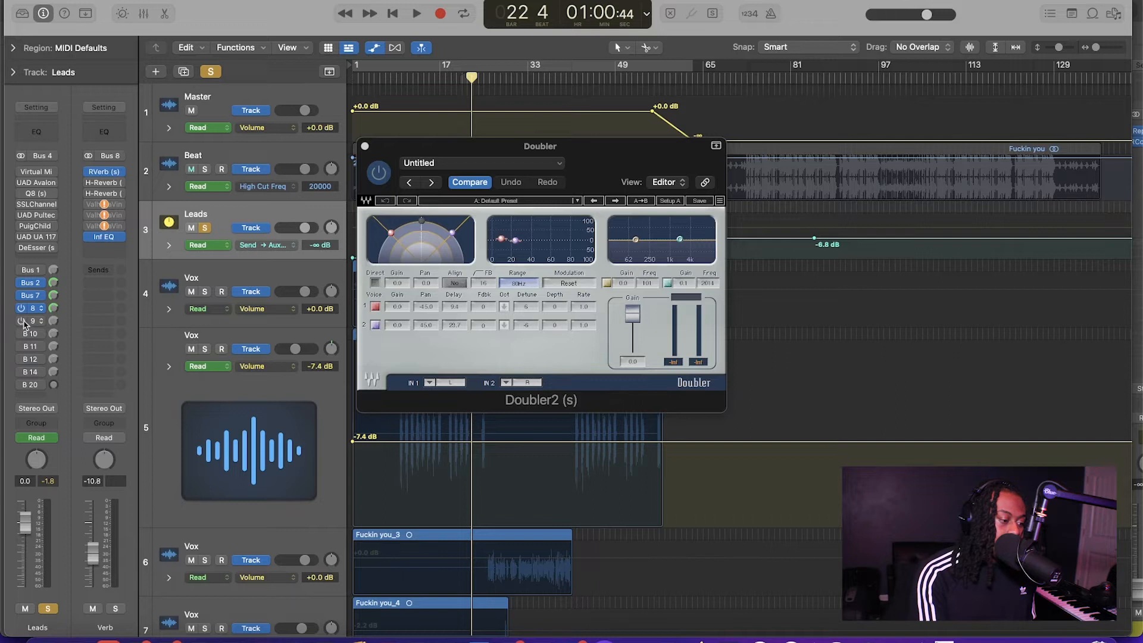
{"action": "left_click", "coordinate": [22, 322]}
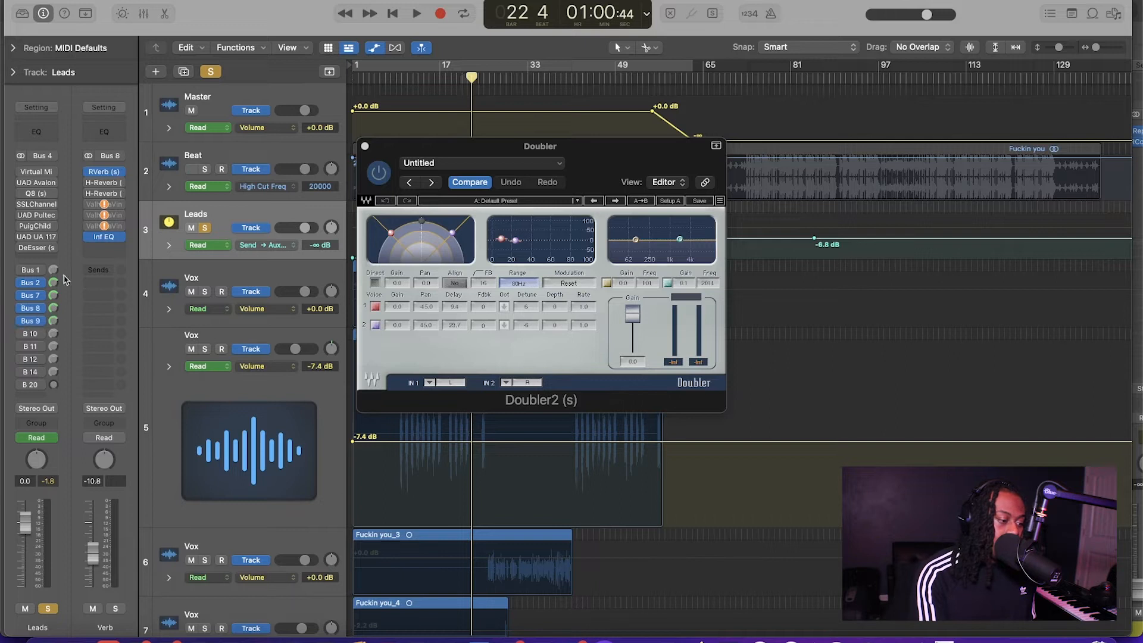
{"action": "left_click", "coordinate": [35, 320]}
{"action": "left_click", "coordinate": [65, 252]}
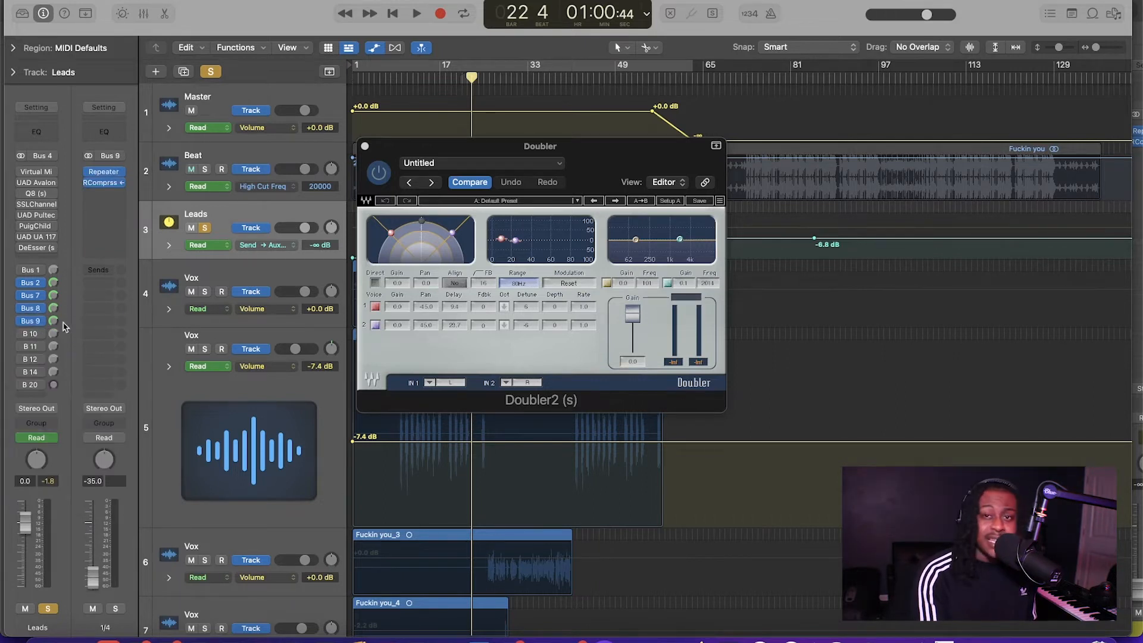
Step: Enable the Bus 10, 11, 12 and 20 sends on the Leads channel and close the Doubler2 plug-in window
{"action": "left_click", "coordinate": [22, 334]}
{"action": "left_click", "coordinate": [32, 337]}
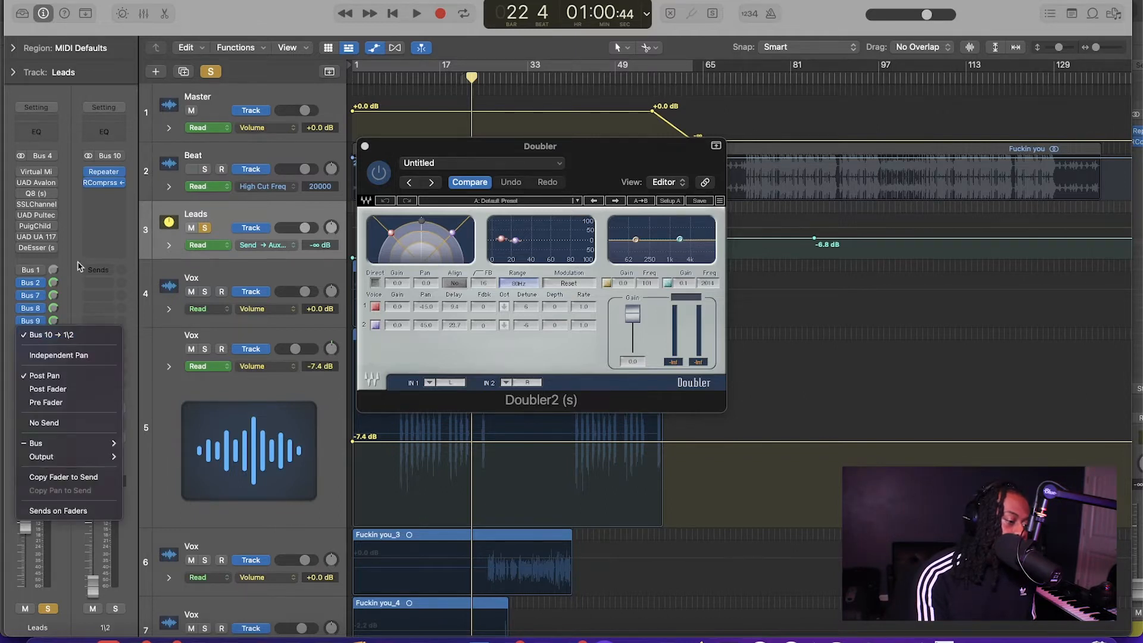
{"action": "left_click", "coordinate": [31, 336]}
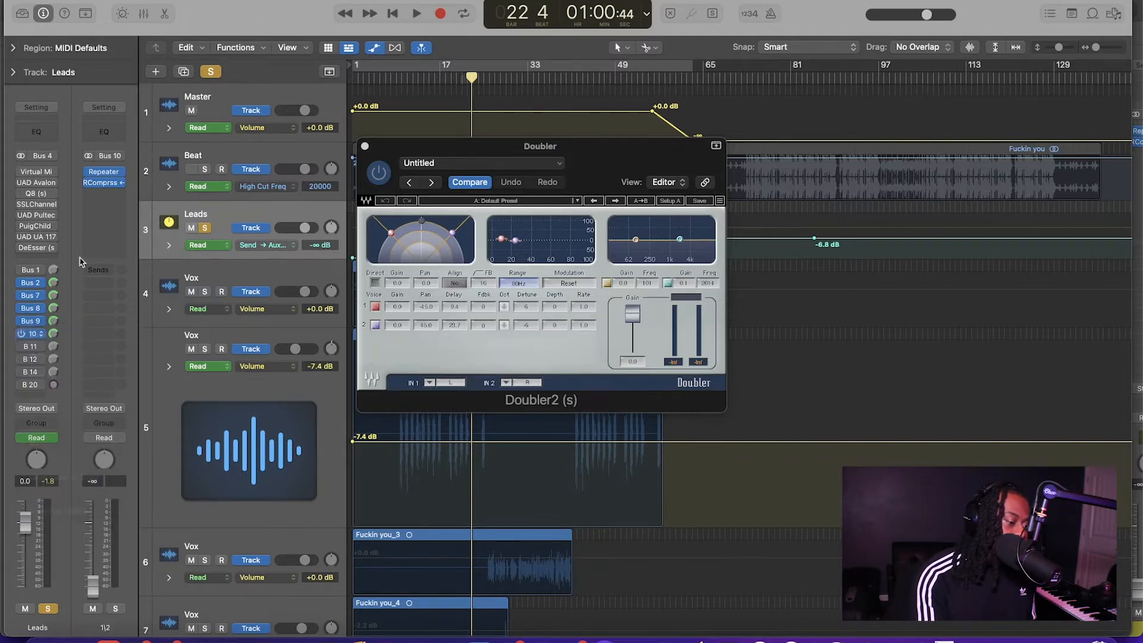
{"action": "left_click", "coordinate": [31, 347]}
{"action": "left_click", "coordinate": [32, 348]}
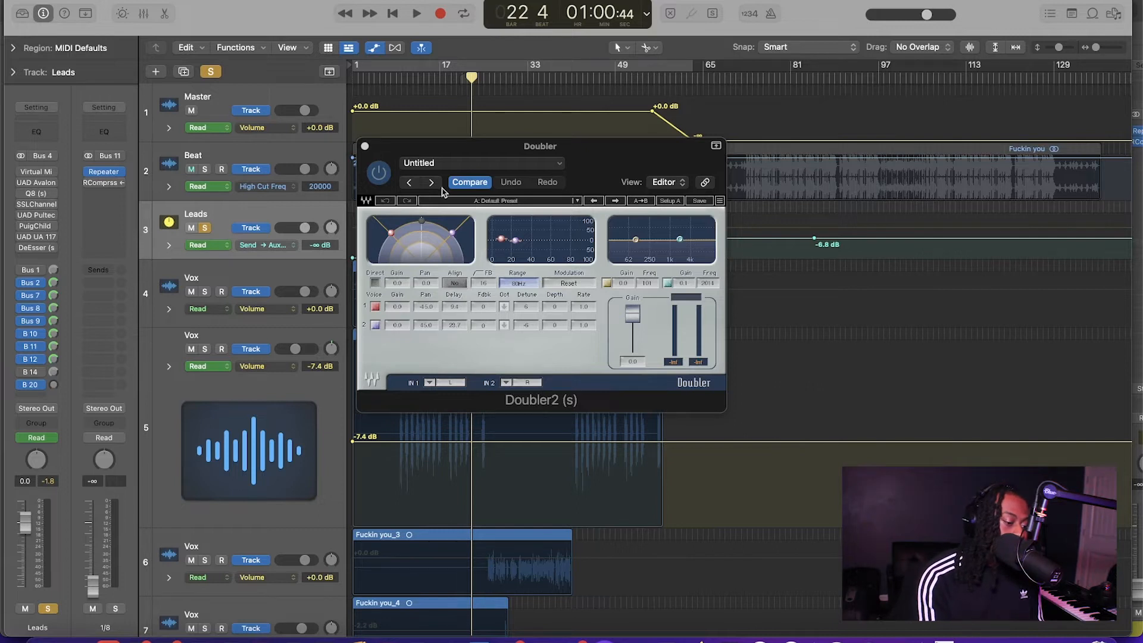
{"action": "left_click", "coordinate": [365, 147]}
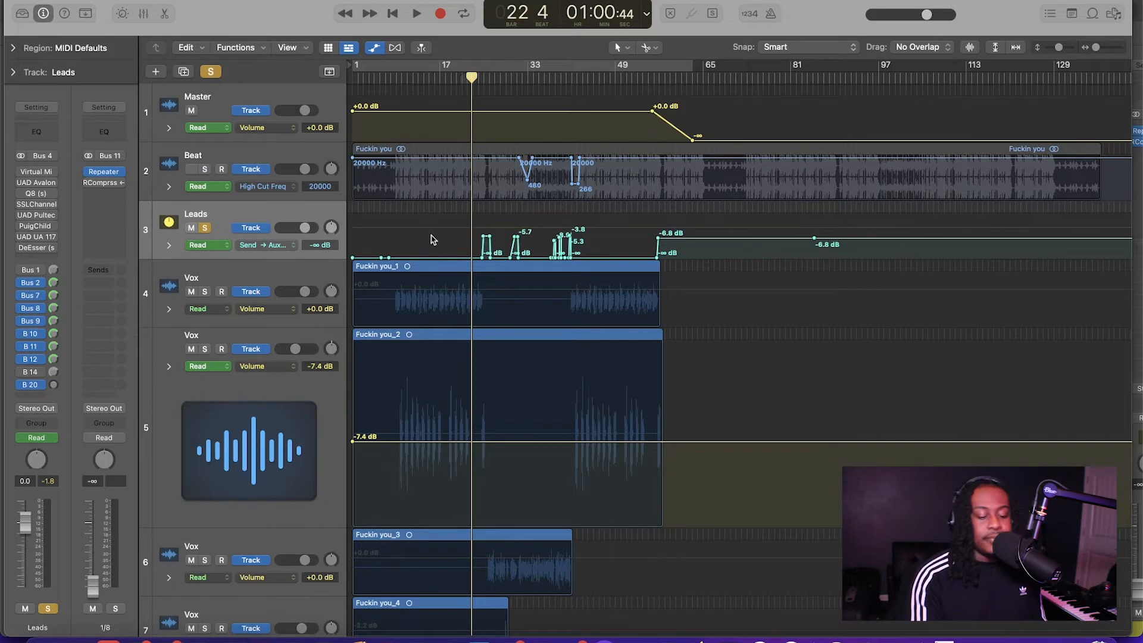
Step: Unsolo the Leads track and enable all its insert plug-ins, from Virtual Mix Rack down to the DeEsser
{"action": "key", "text": "Return"}
{"action": "left_click", "coordinate": [205, 228]}
{"action": "left_click_drag", "start_coordinate": [41, 183], "coordinate": [22, 253]}
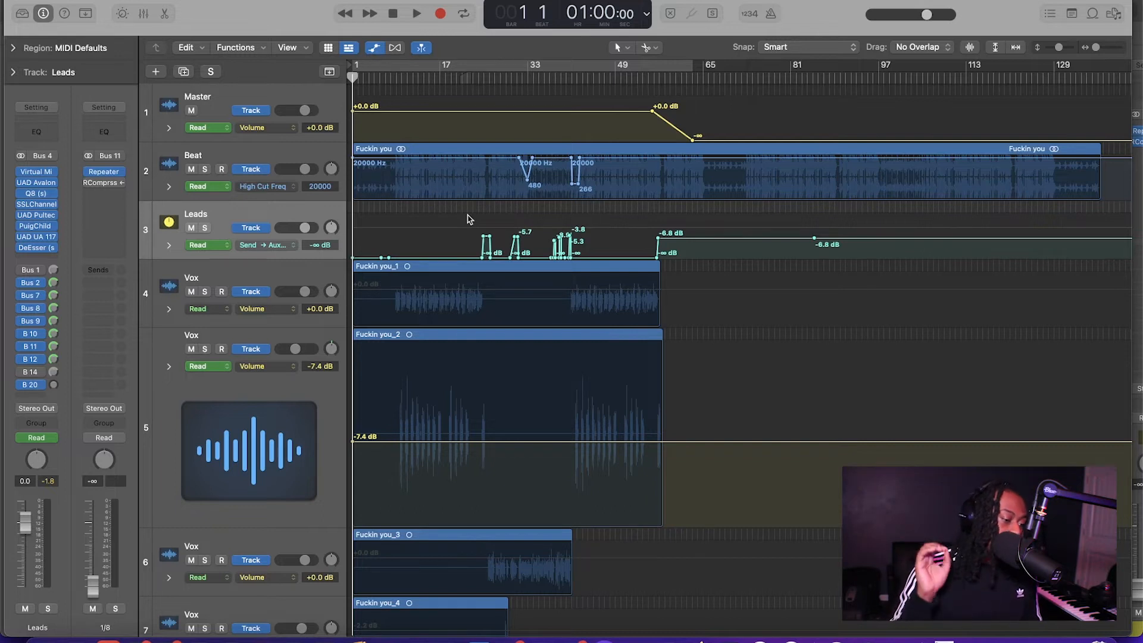
Step: Play the song from bar 15 to about bar 34 to hear the processed lead vocals, with the timeline zoomed in horizontally
{"action": "left_click", "coordinate": [430, 78]}
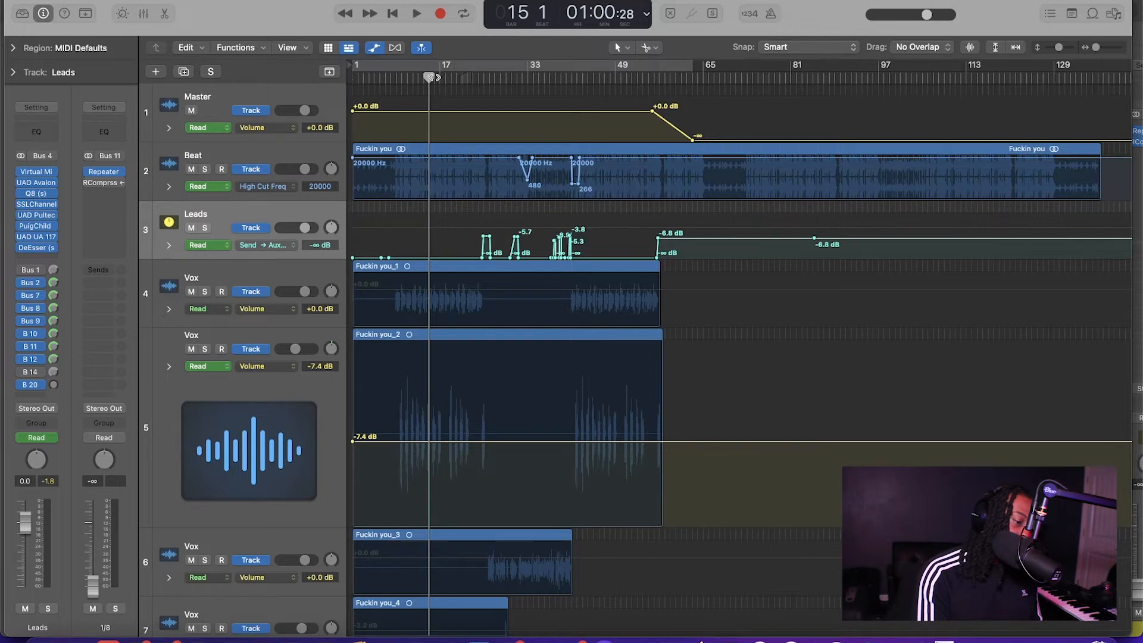
{"action": "key", "text": "space"}
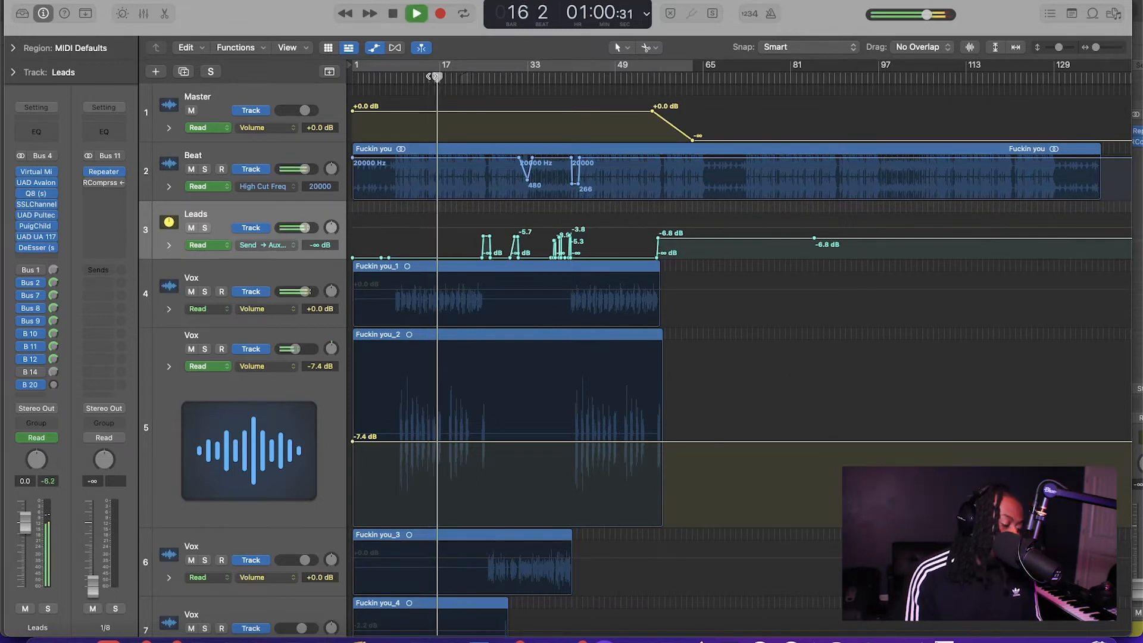
{"action": "key", "text": "super+Right"}
{"action": "key", "text": "super+Right"}
{"action": "key", "text": "super+Right"}
{"action": "key", "text": "super+Right"}
{"action": "key", "text": "super+Right"}
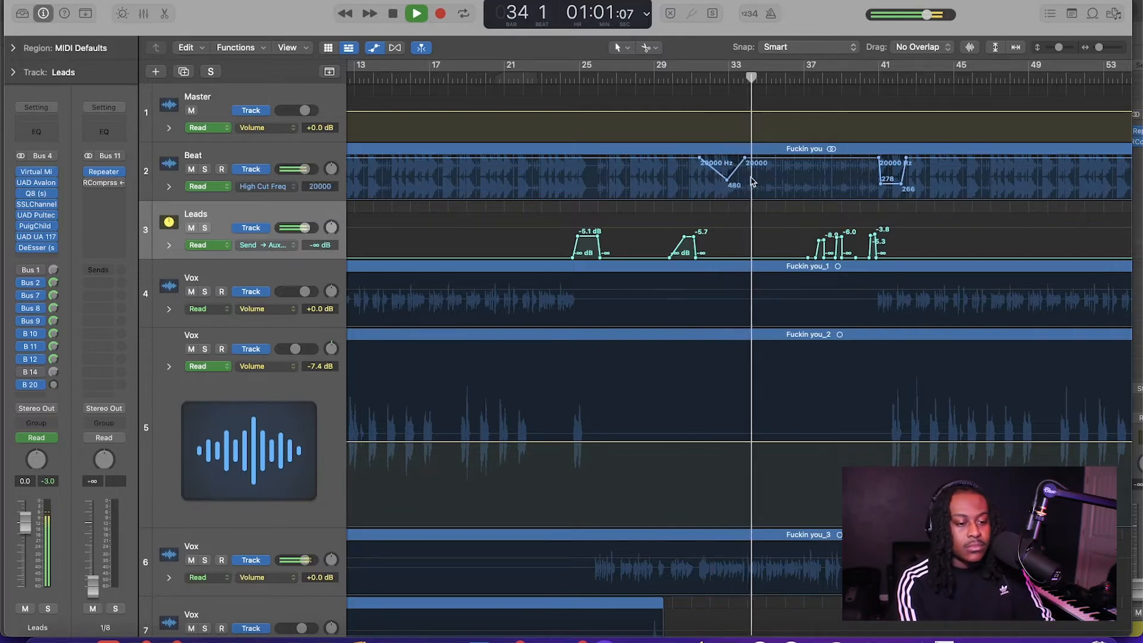
{"action": "key", "text": "space"}
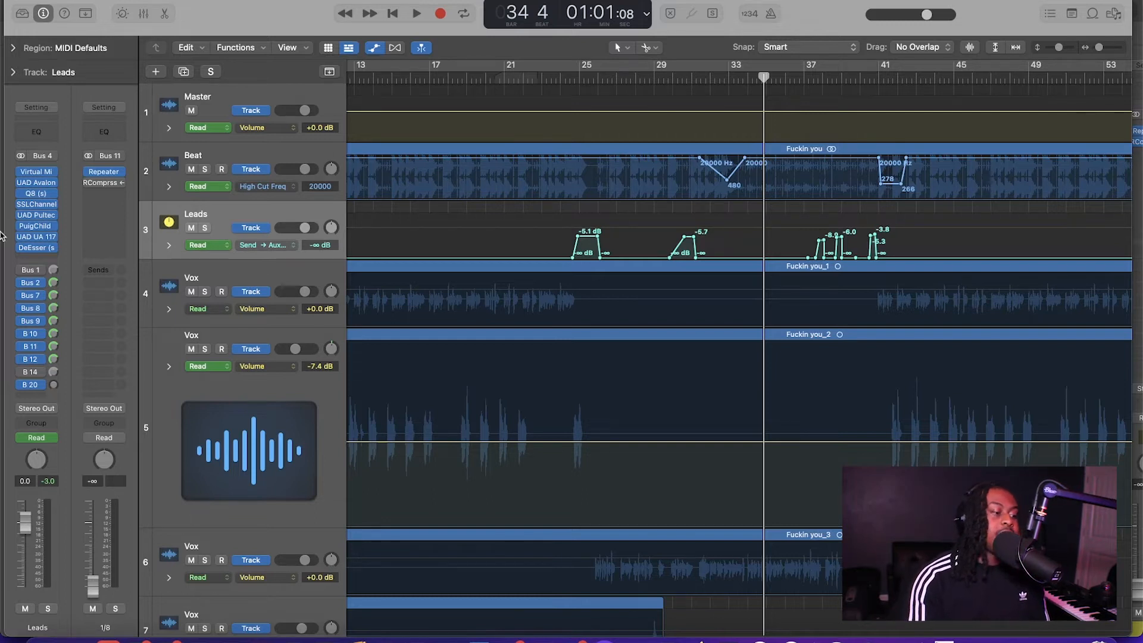
Step: Open the Virtual Mix Rack plug-in on the Leads channel and watch its Virtual Channel meter during a short playback
{"action": "left_click", "coordinate": [43, 177]}
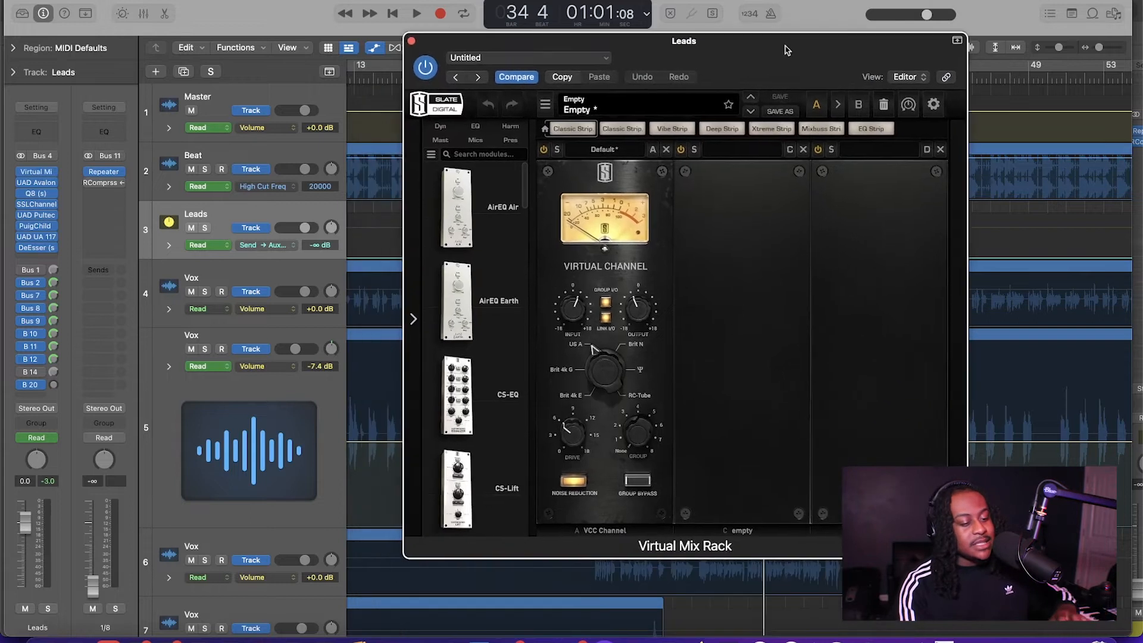
{"action": "left_click_drag", "start_coordinate": [785, 50], "coordinate": [789, 30]}
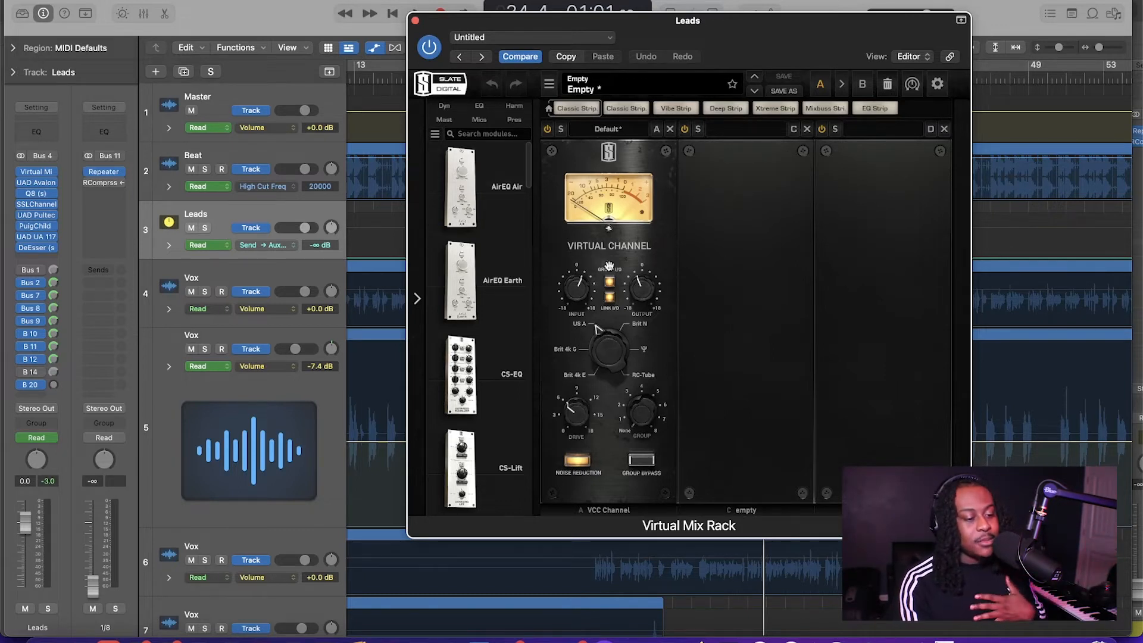
{"action": "key", "text": "space"}
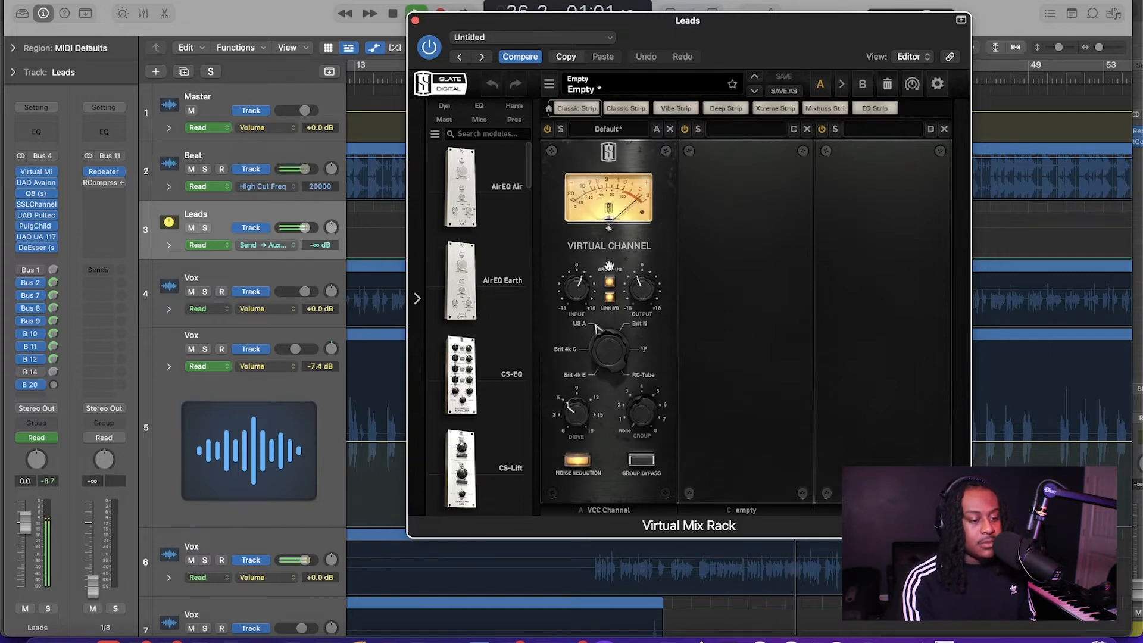
{"action": "key", "text": "space"}
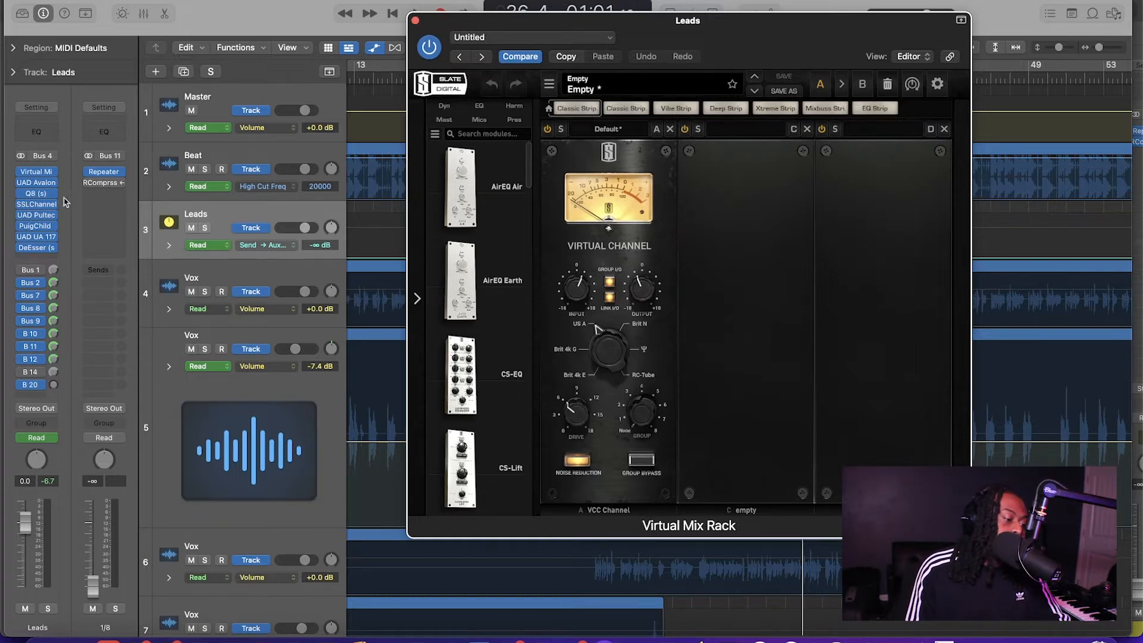
Step: Open the UAD Avalon VT-737sp on the Leads channel, audition the vocals through it, and close the Virtual Mix Rack window
{"action": "left_click", "coordinate": [39, 185]}
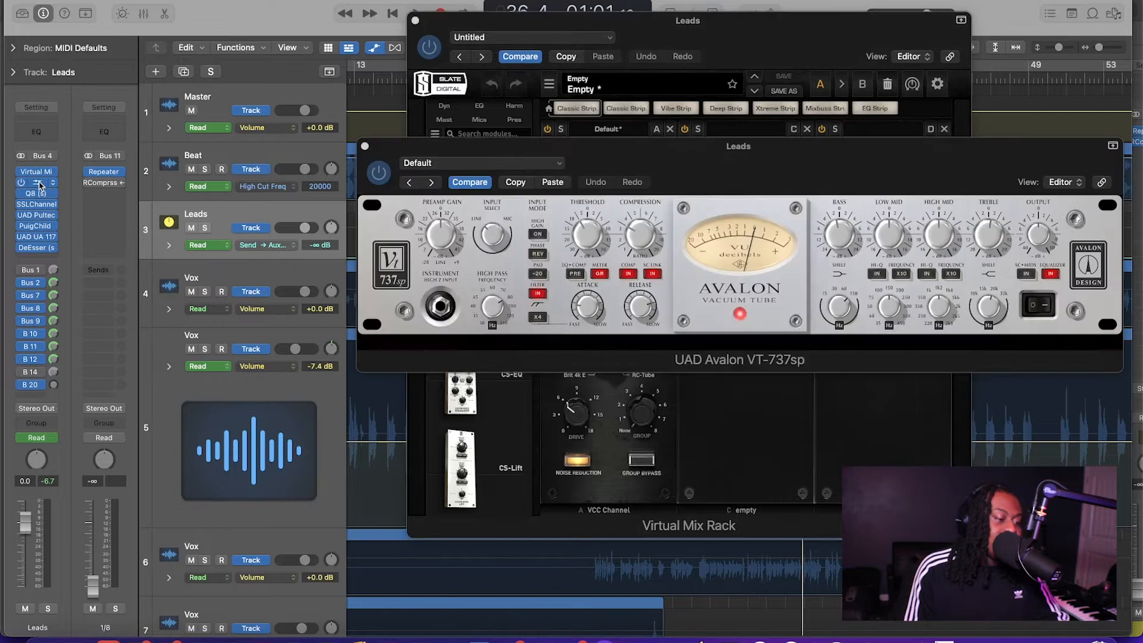
{"action": "left_click_drag", "start_coordinate": [755, 174], "coordinate": [538, 131]}
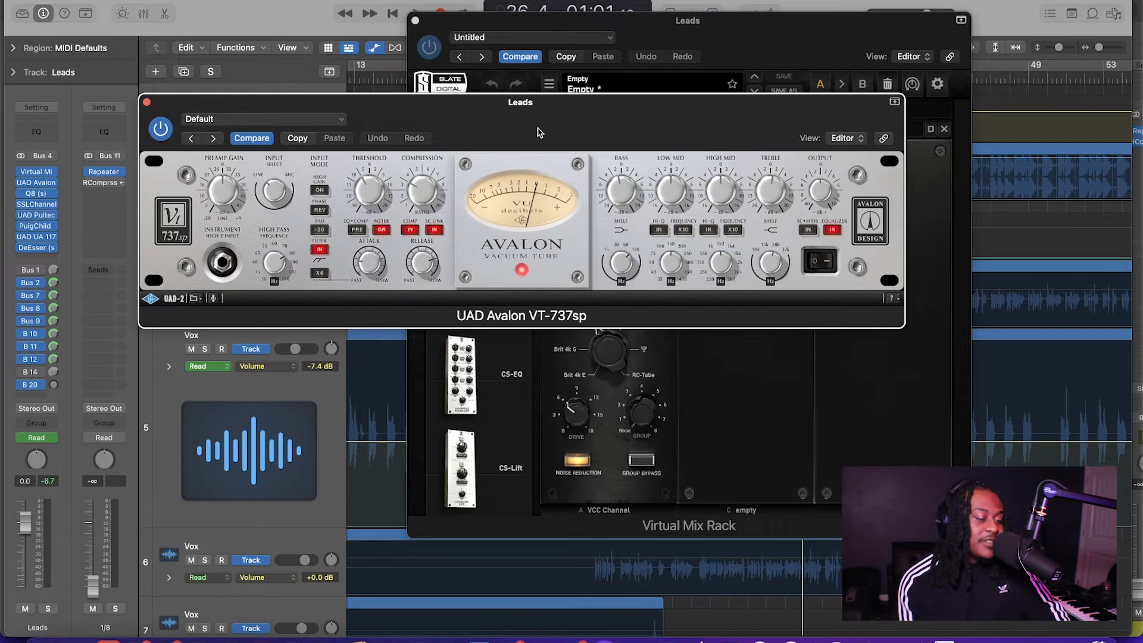
{"action": "left_click_drag", "start_coordinate": [538, 128], "coordinate": [538, 128]}
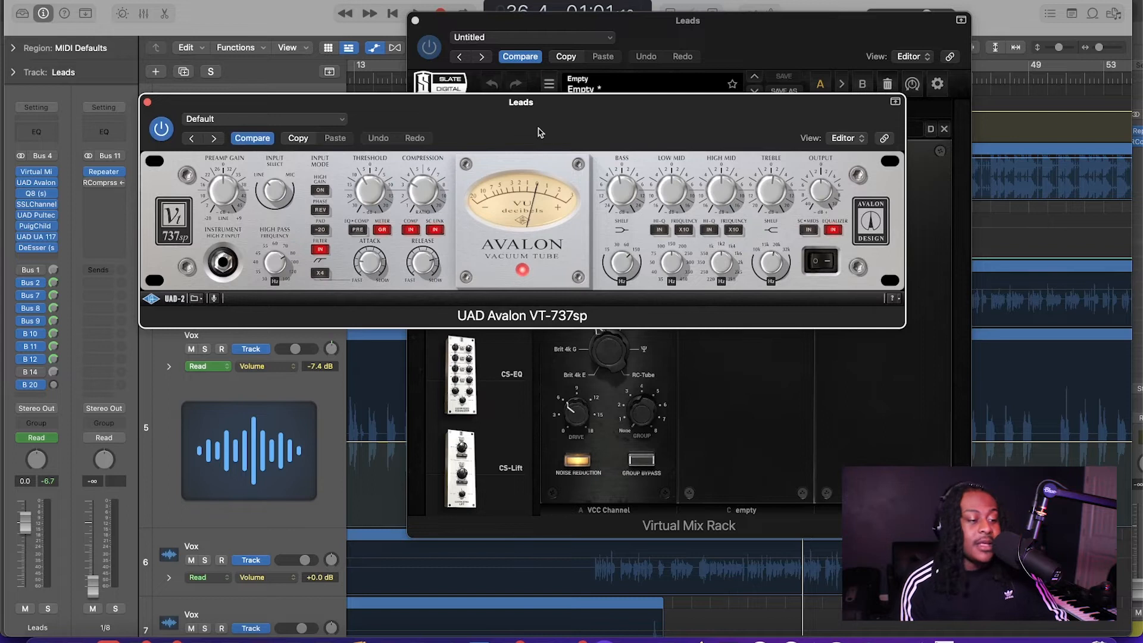
{"action": "left_click_drag", "start_coordinate": [538, 128], "coordinate": [538, 127]}
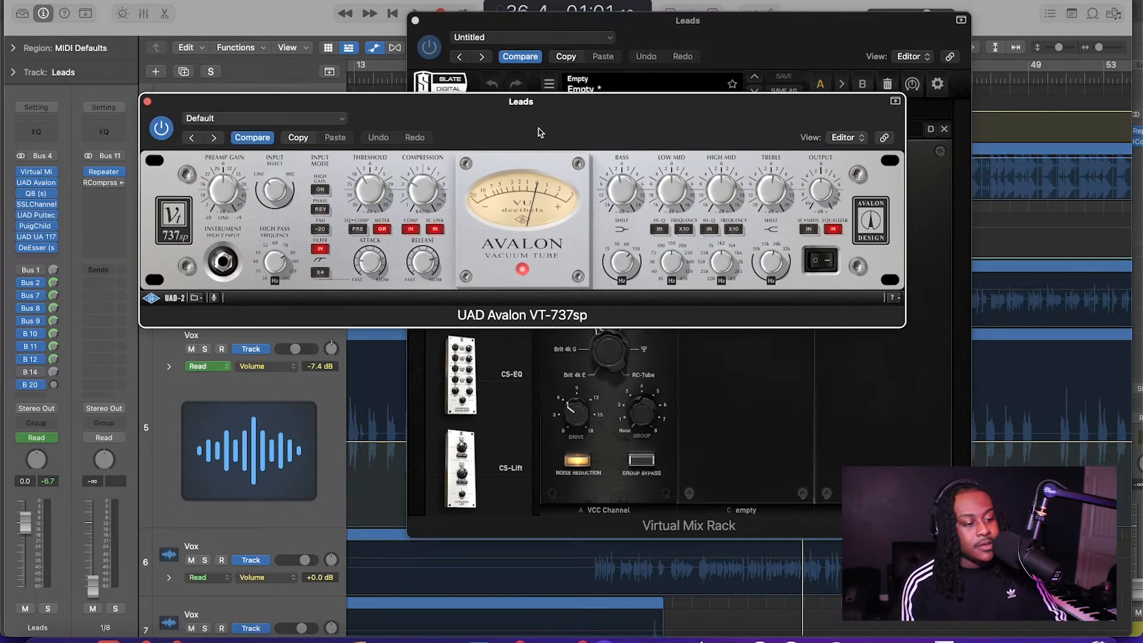
{"action": "left_click_drag", "start_coordinate": [538, 128], "coordinate": [537, 128]}
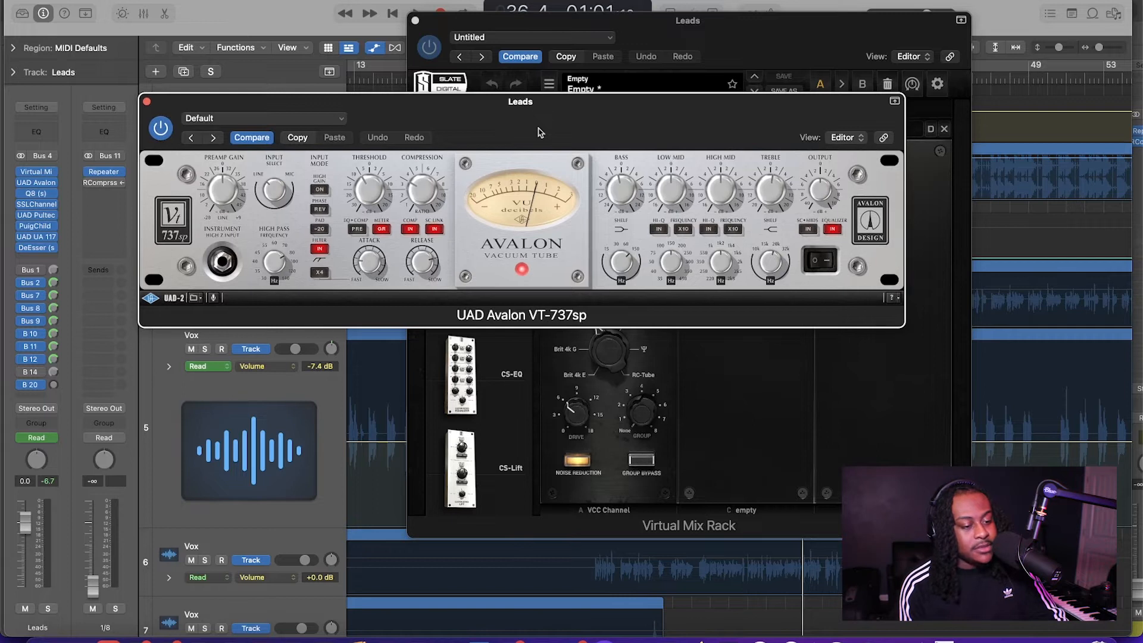
{"action": "key", "text": "space"}
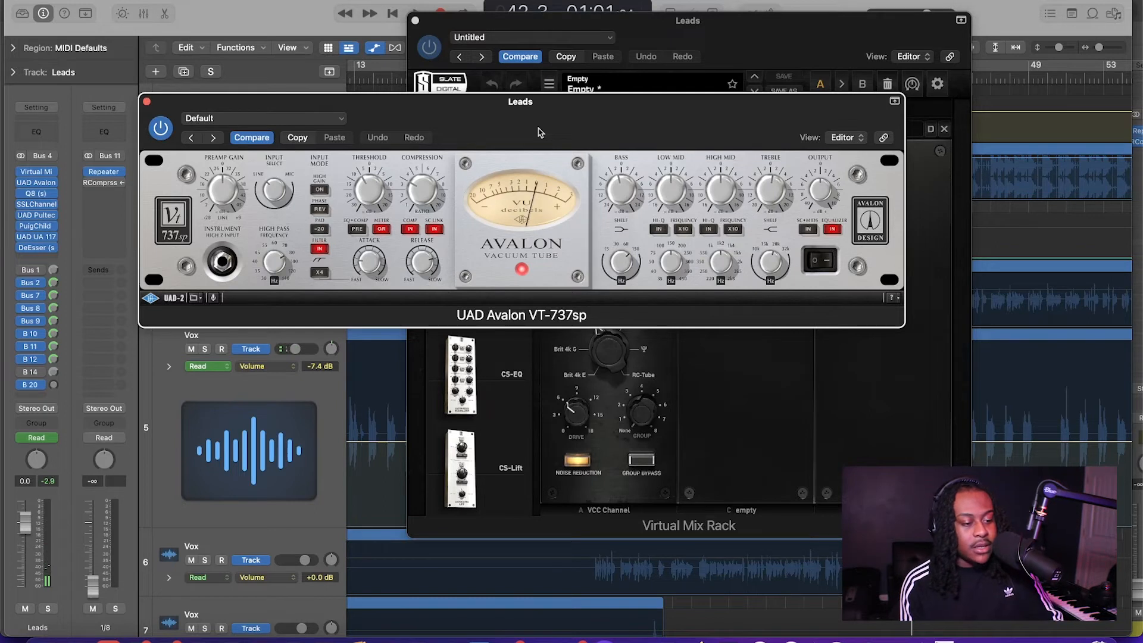
{"action": "left_click", "coordinate": [415, 19]}
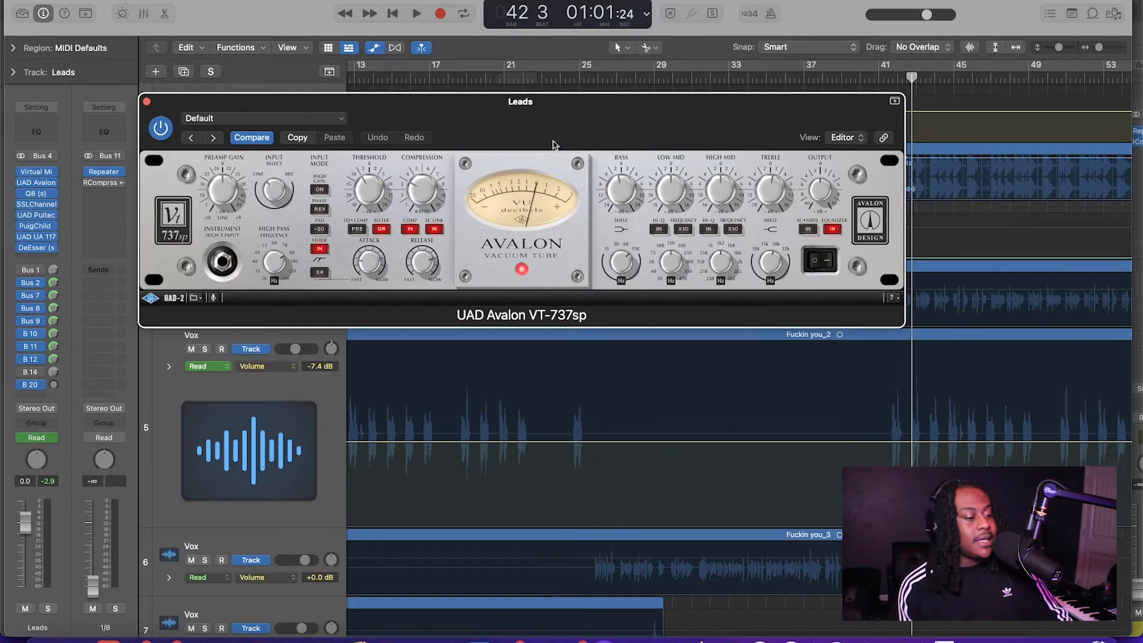
Step: Play from about bar 23, solo the Leads track, and compare the vocals with the Avalon VT-737sp bypassed and re-enabled
{"action": "left_click", "coordinate": [539, 78]}
{"action": "key", "text": "space"}
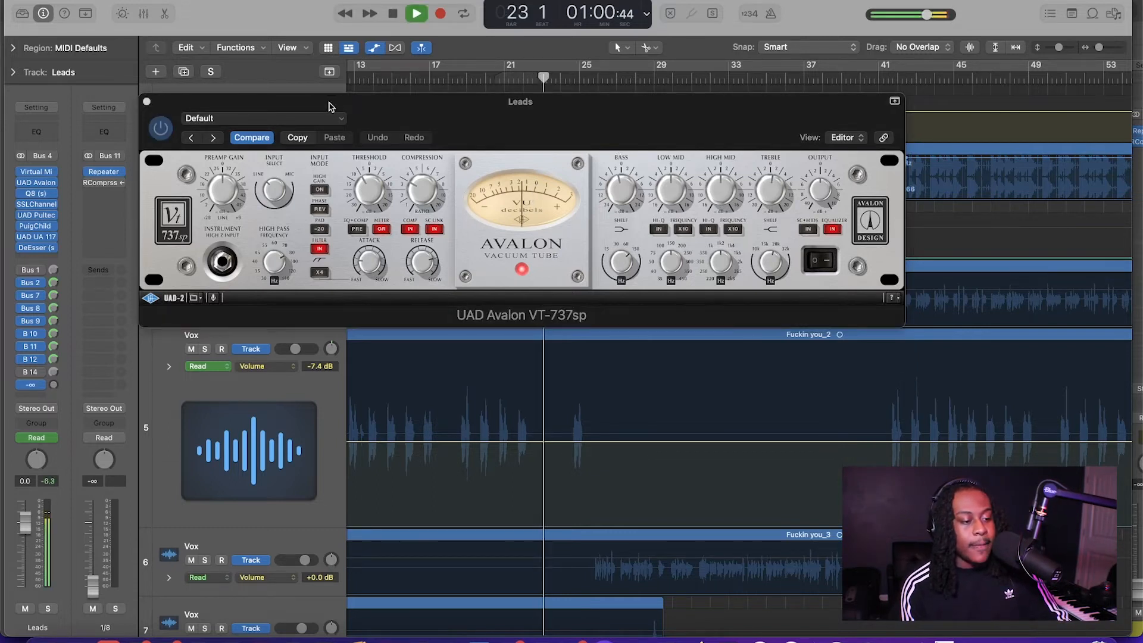
{"action": "left_click_drag", "start_coordinate": [331, 102], "coordinate": [573, 104]}
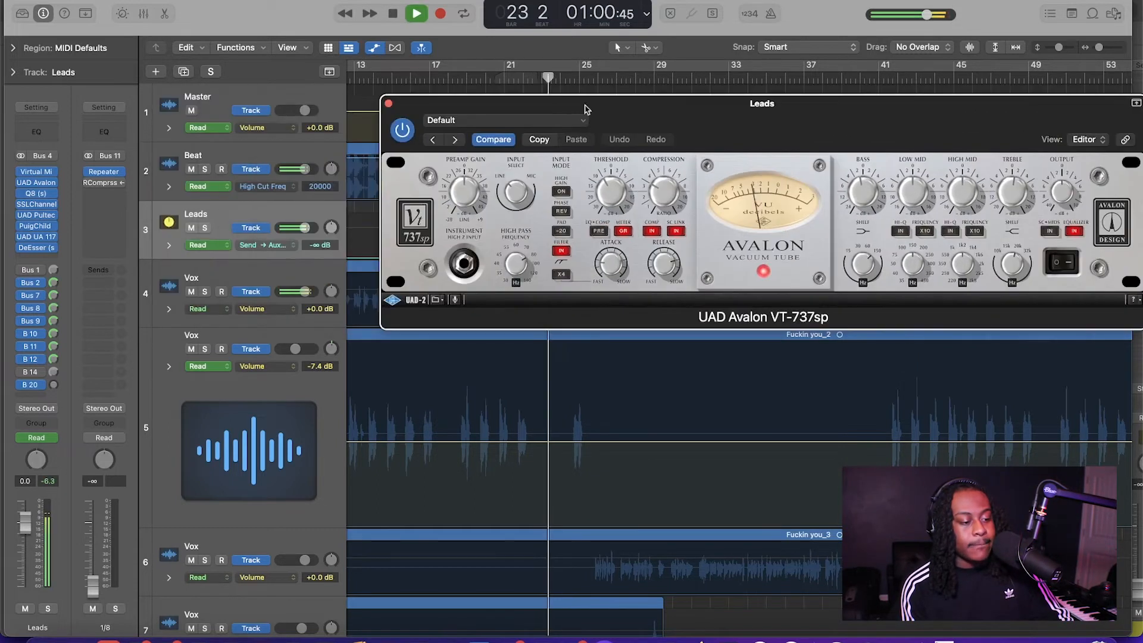
{"action": "left_click", "coordinate": [205, 228]}
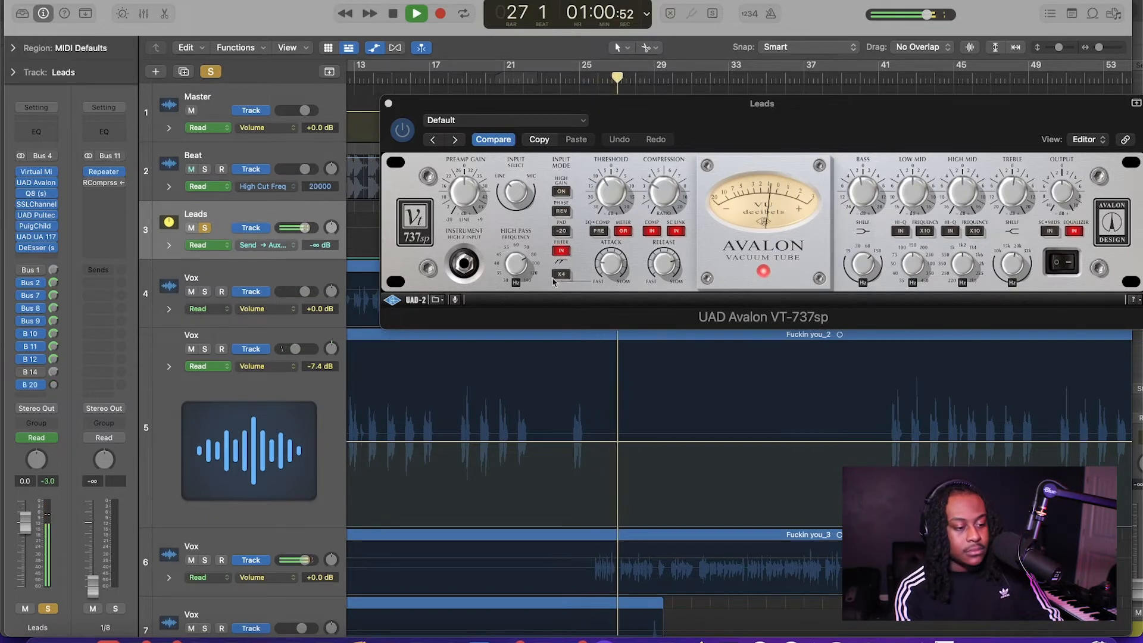
{"action": "left_click", "coordinate": [403, 129]}
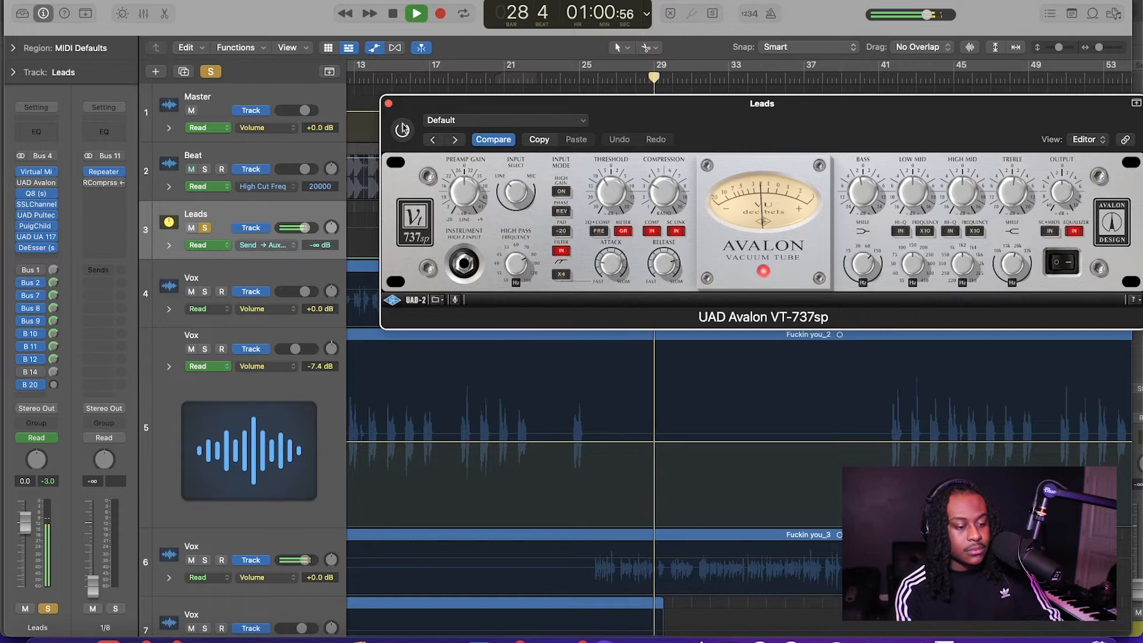
{"action": "left_click", "coordinate": [403, 129]}
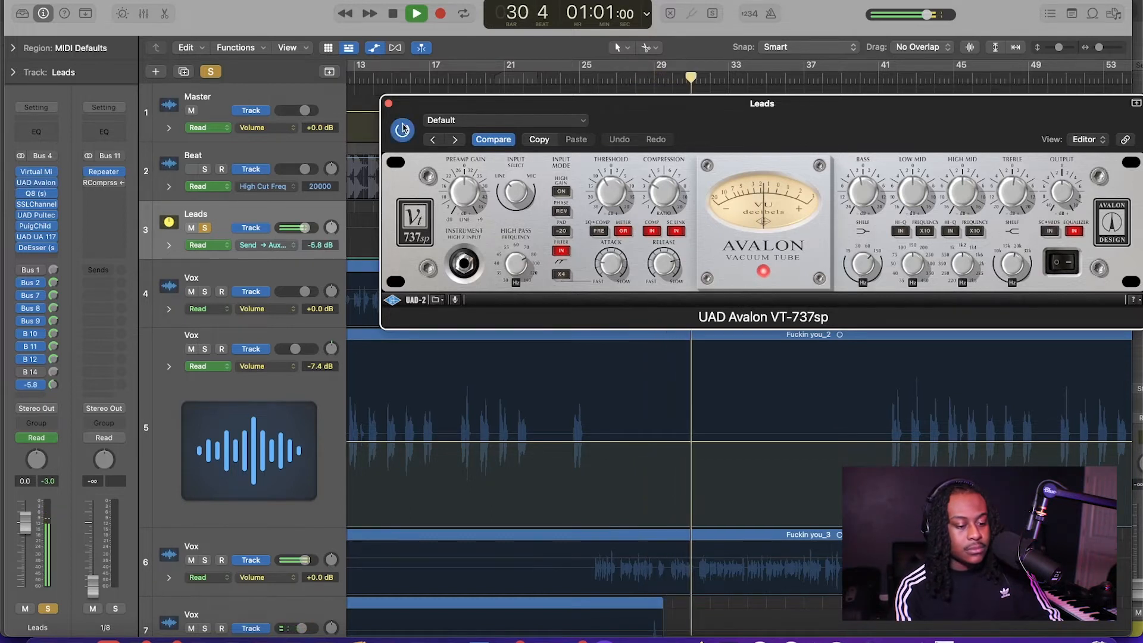
{"action": "key", "text": "space"}
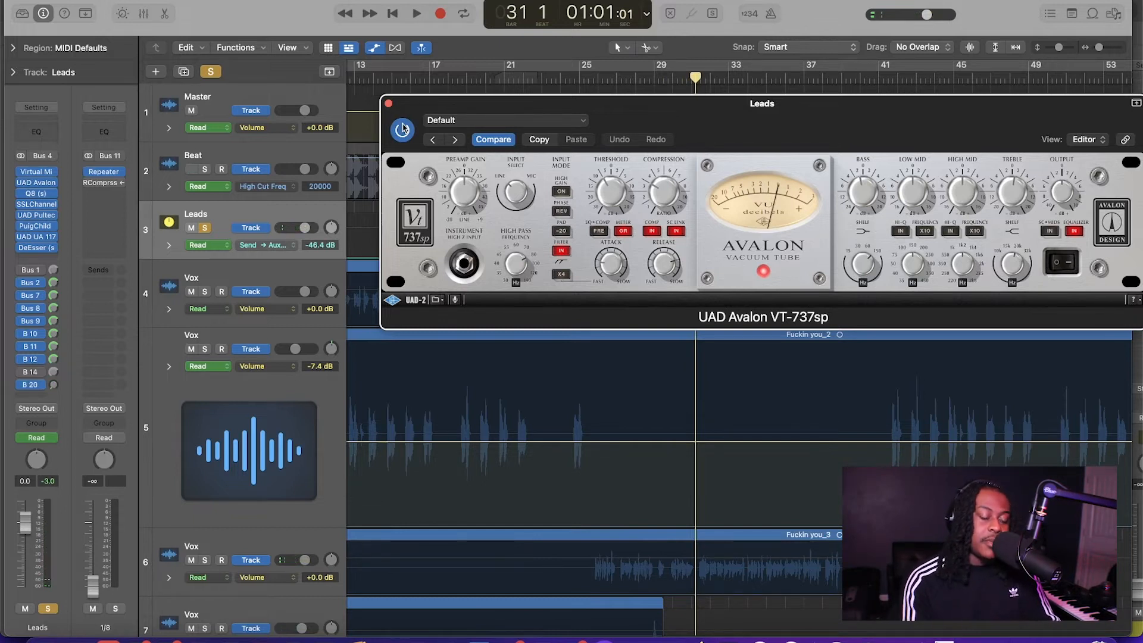
Step: Cycle from bar 29 to about bar 38, compare the soloed Leads with the Avalon bypassed and enabled, and unsolo the track
{"action": "left_click_drag", "start_coordinate": [661, 67], "coordinate": [827, 67]}
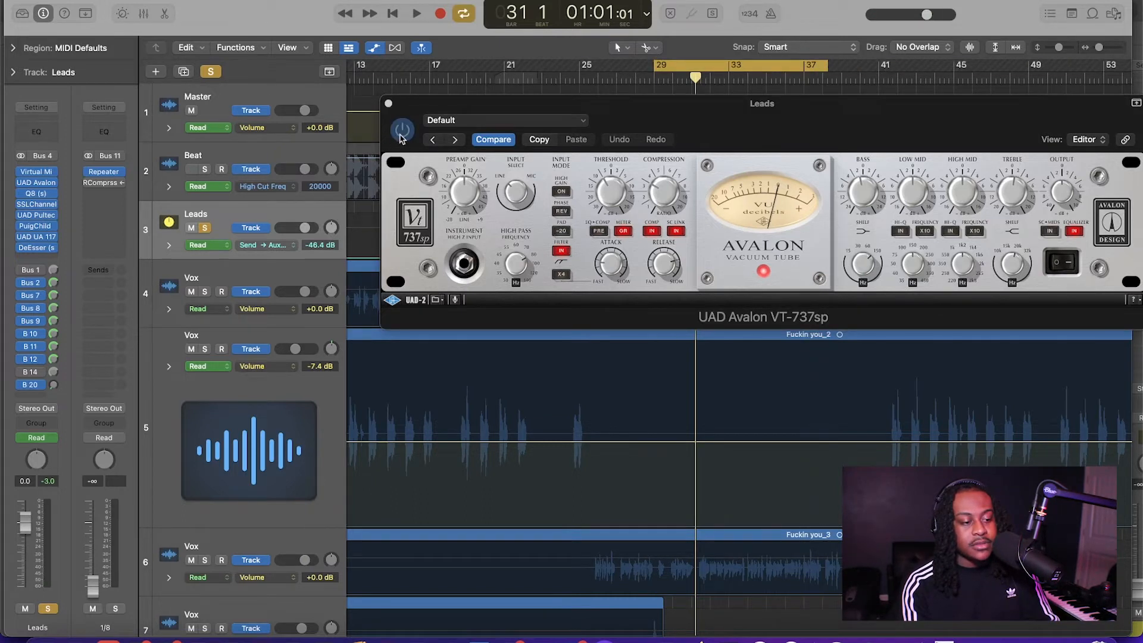
{"action": "left_click", "coordinate": [401, 134]}
{"action": "key", "text": "space"}
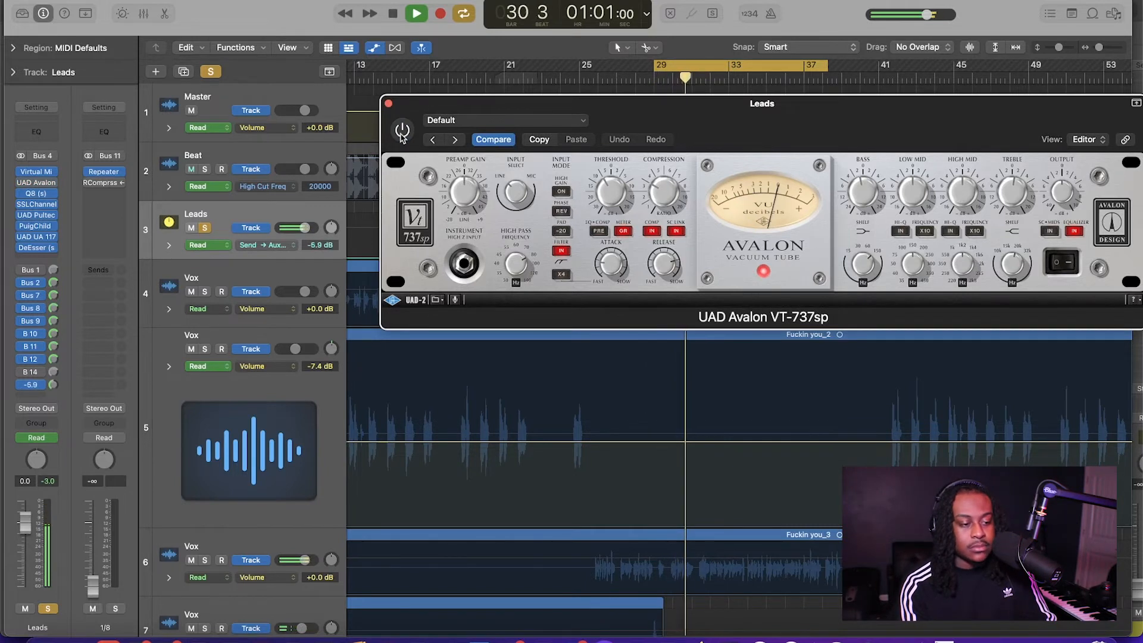
{"action": "left_click", "coordinate": [402, 131]}
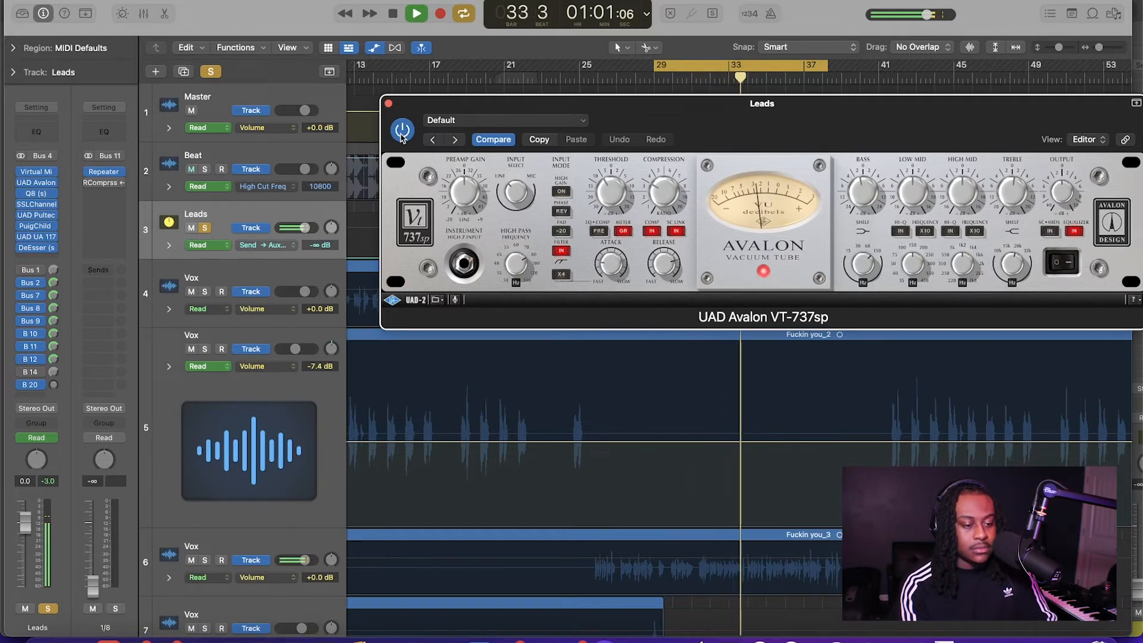
{"action": "key", "text": "s"}
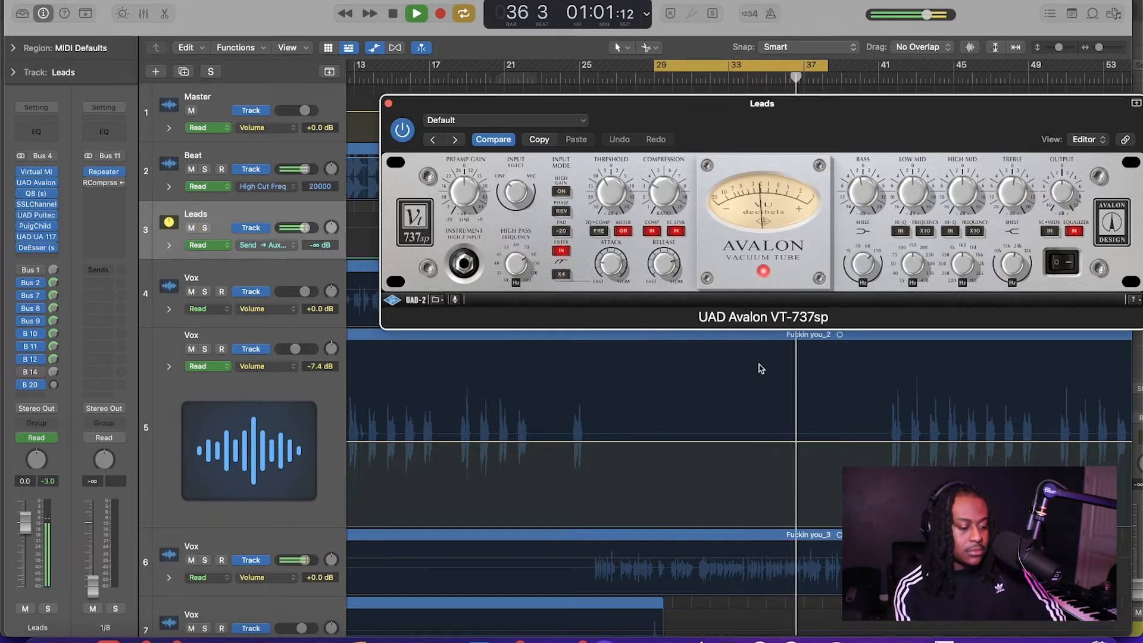
{"action": "key", "text": "space"}
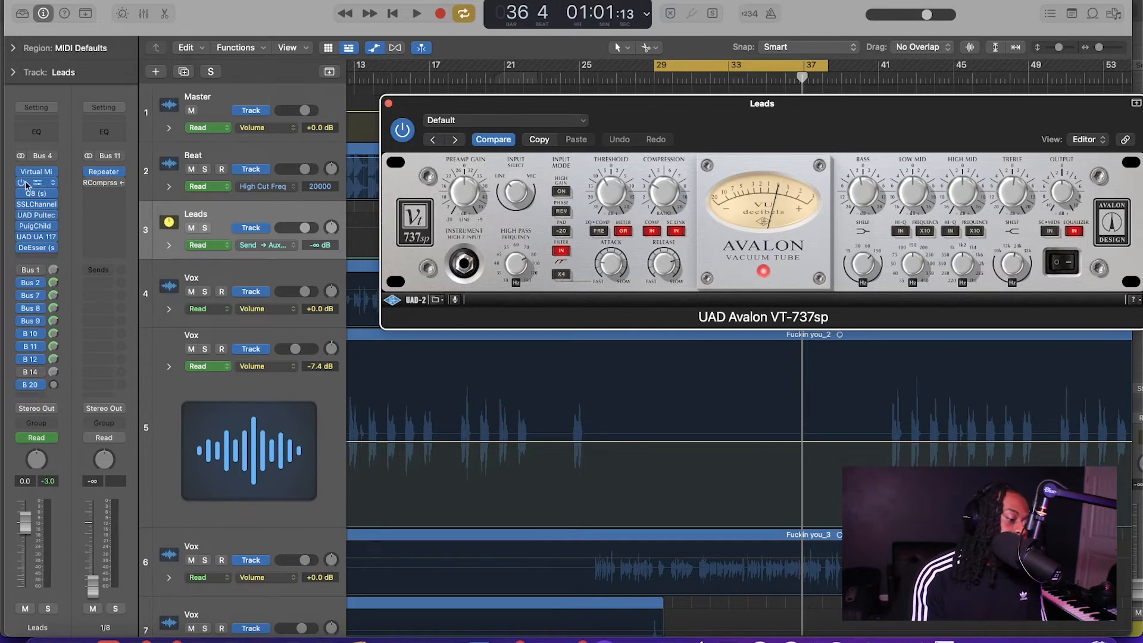
Step: Open the Q8 equalizer on the Leads channel, review its band settings, and close it
{"action": "left_click", "coordinate": [40, 195]}
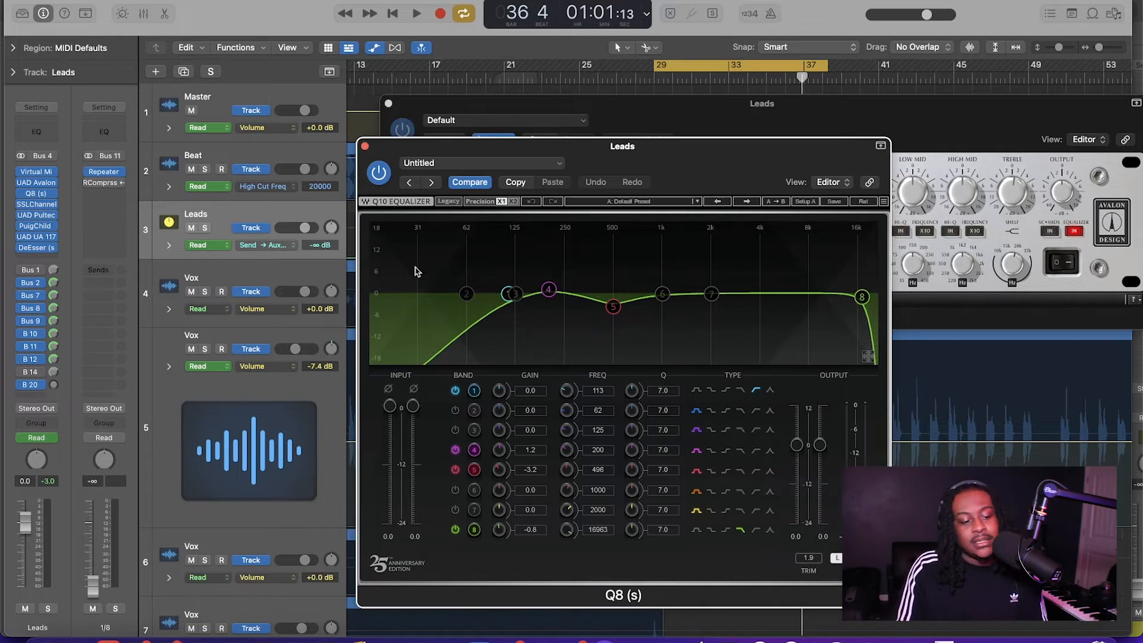
{"action": "left_click", "coordinate": [366, 146]}
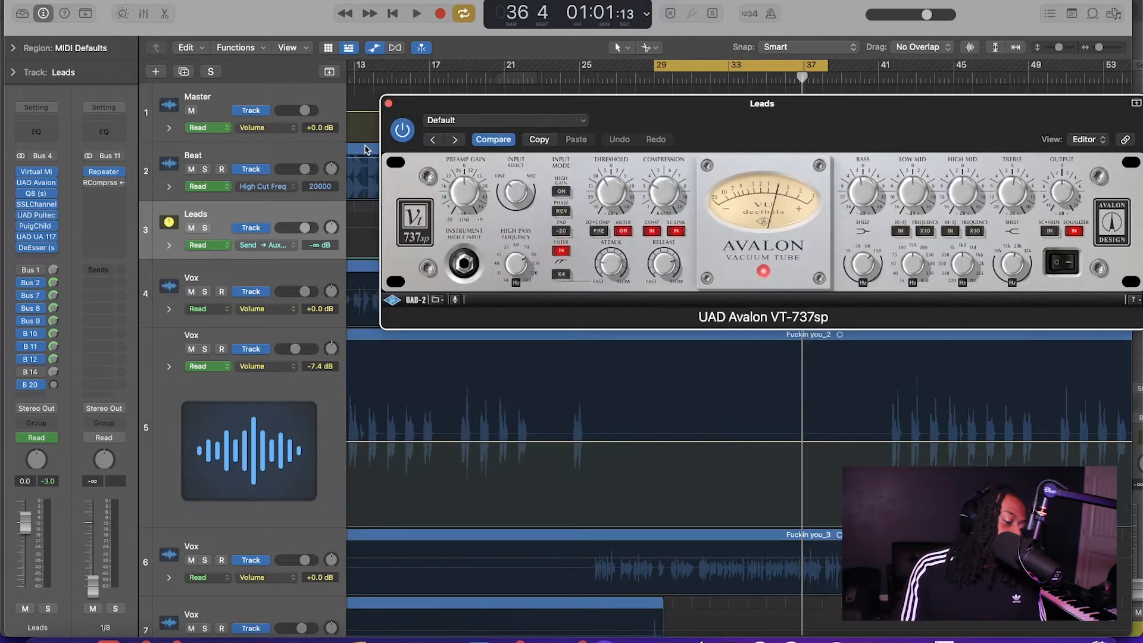
Step: Open the SSLChannel plug-in on the Leads channel and examine its high-frequency EQ gain
{"action": "left_click", "coordinate": [37, 204]}
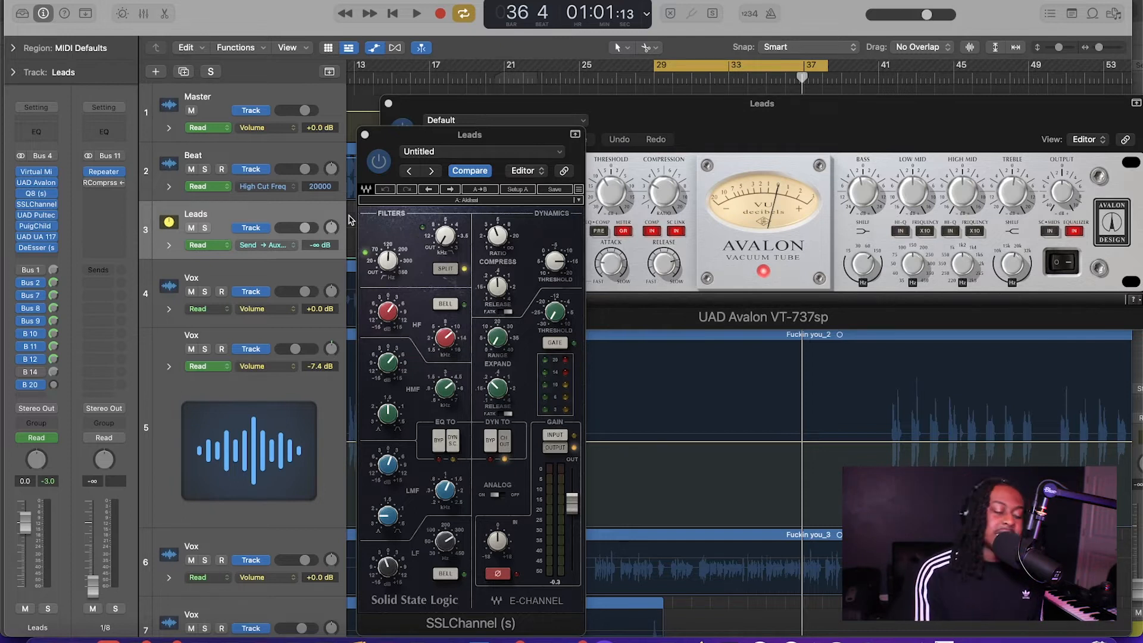
{"action": "left_click_drag", "start_coordinate": [523, 143], "coordinate": [588, 82]}
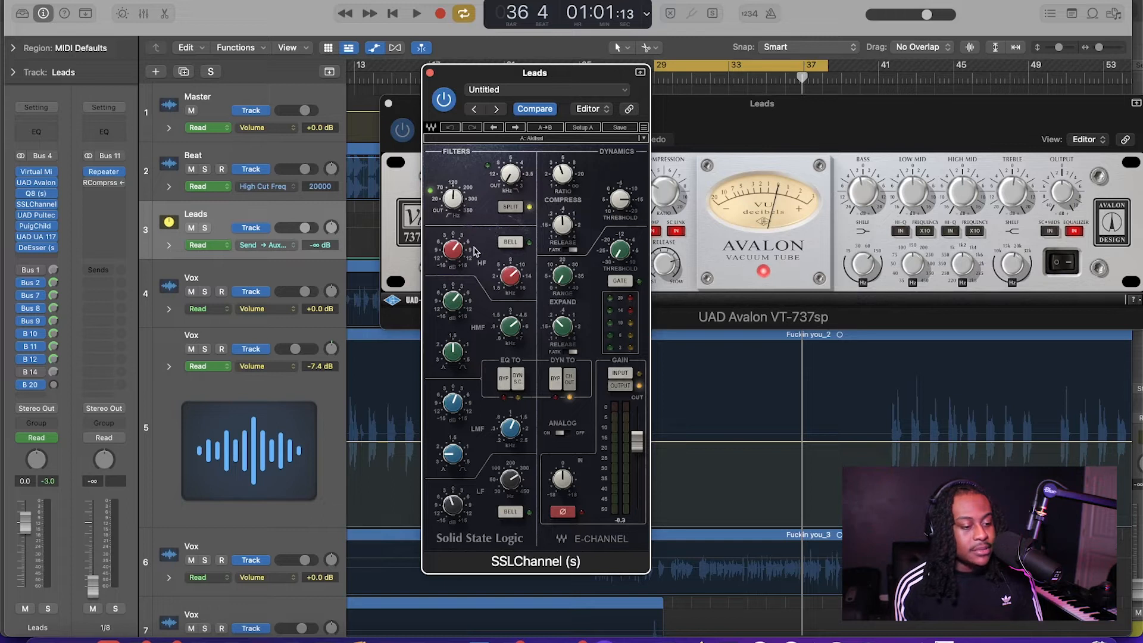
{"action": "left_click_drag", "start_coordinate": [461, 253], "coordinate": [462, 266]}
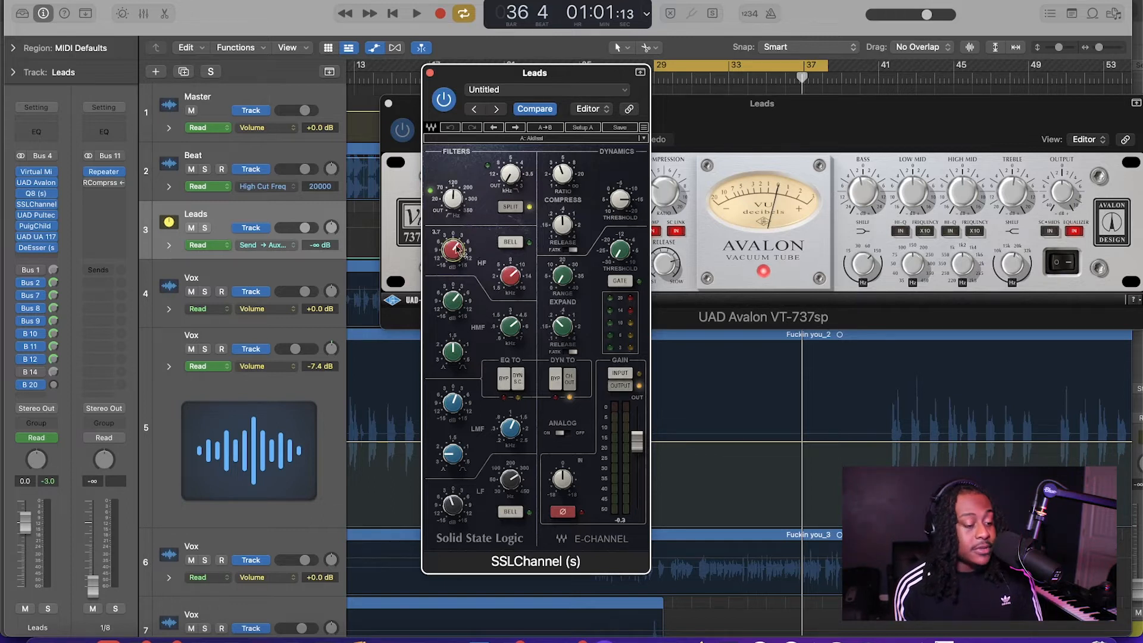
Step: Play the cycled section while switching the SSLChannel between bypassed and active, leaving it enabled
{"action": "left_click", "coordinate": [444, 100]}
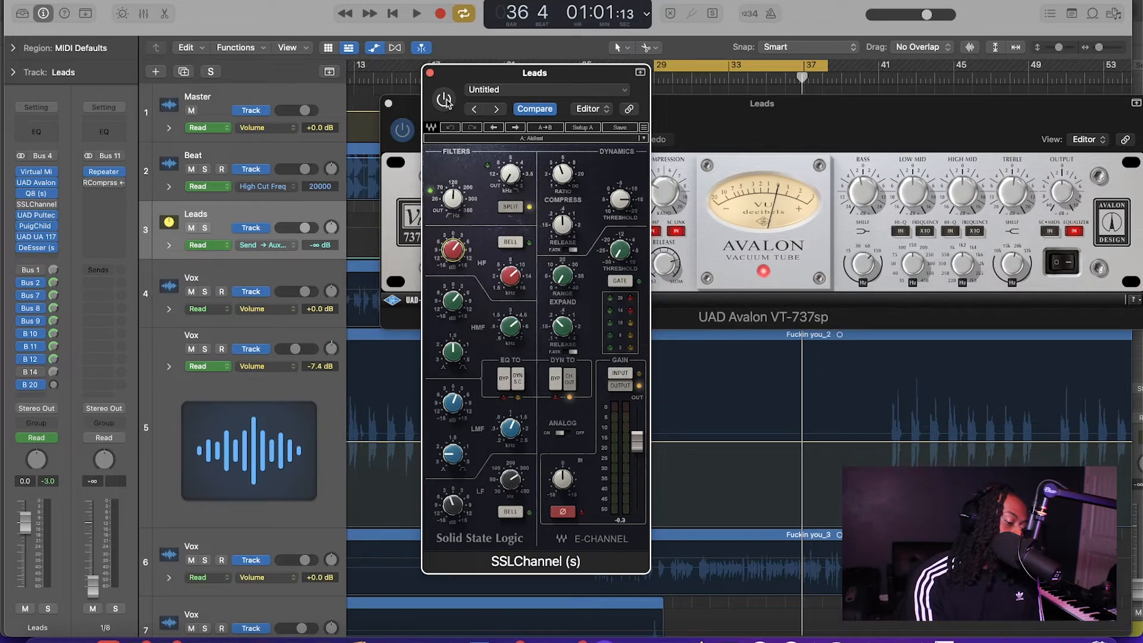
{"action": "key", "text": "space"}
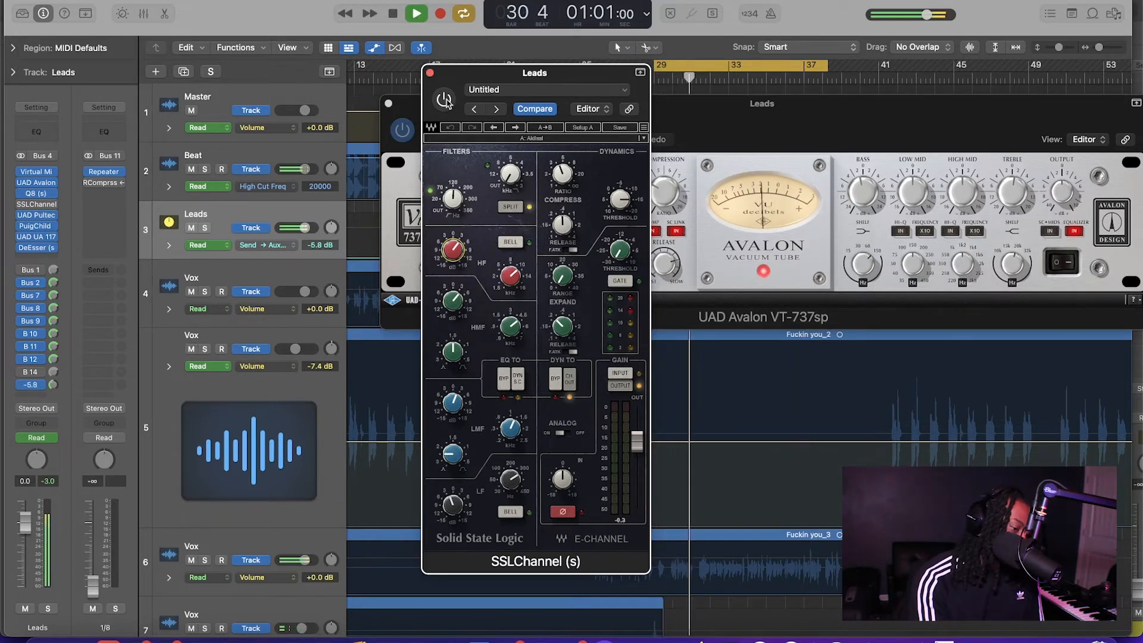
{"action": "left_click", "coordinate": [445, 100]}
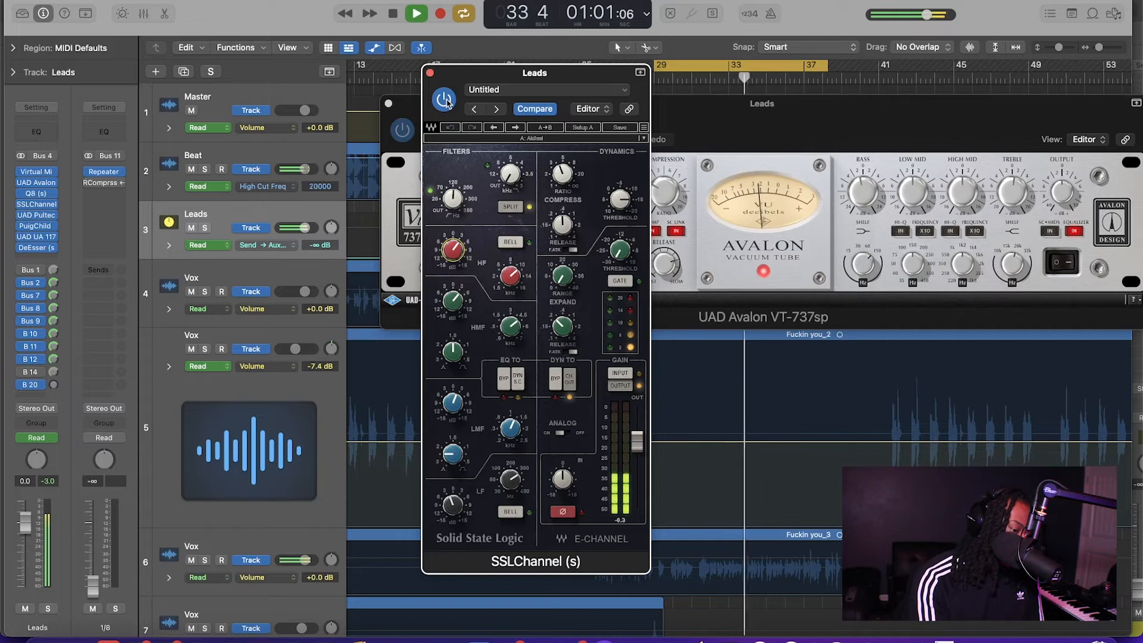
{"action": "left_click", "coordinate": [444, 100]}
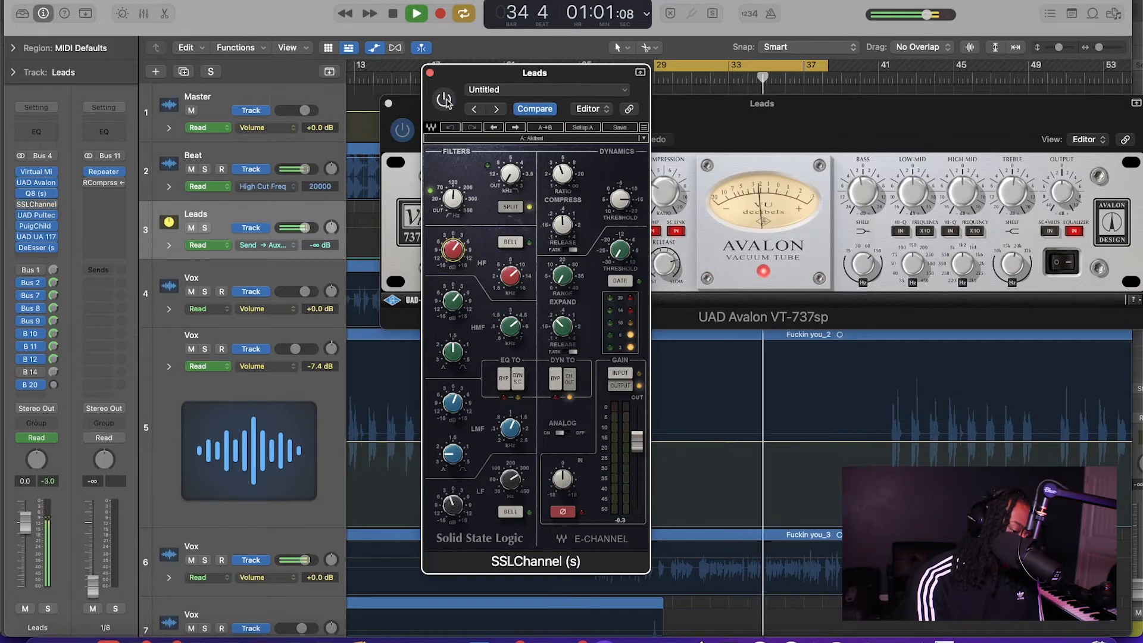
{"action": "left_click", "coordinate": [445, 100]}
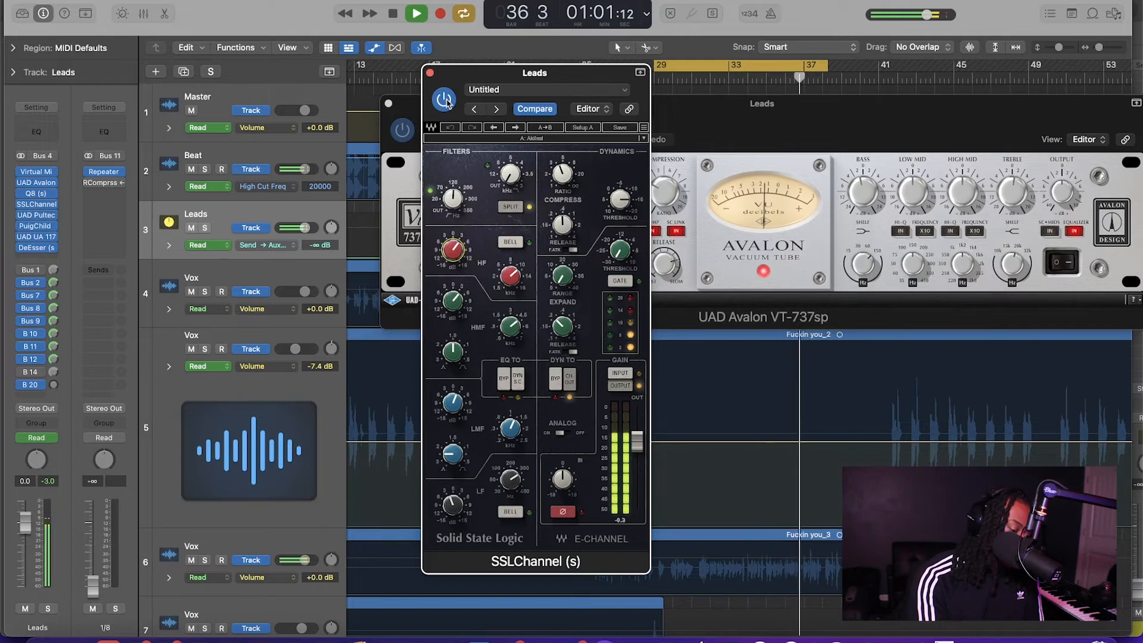
{"action": "key", "text": "space"}
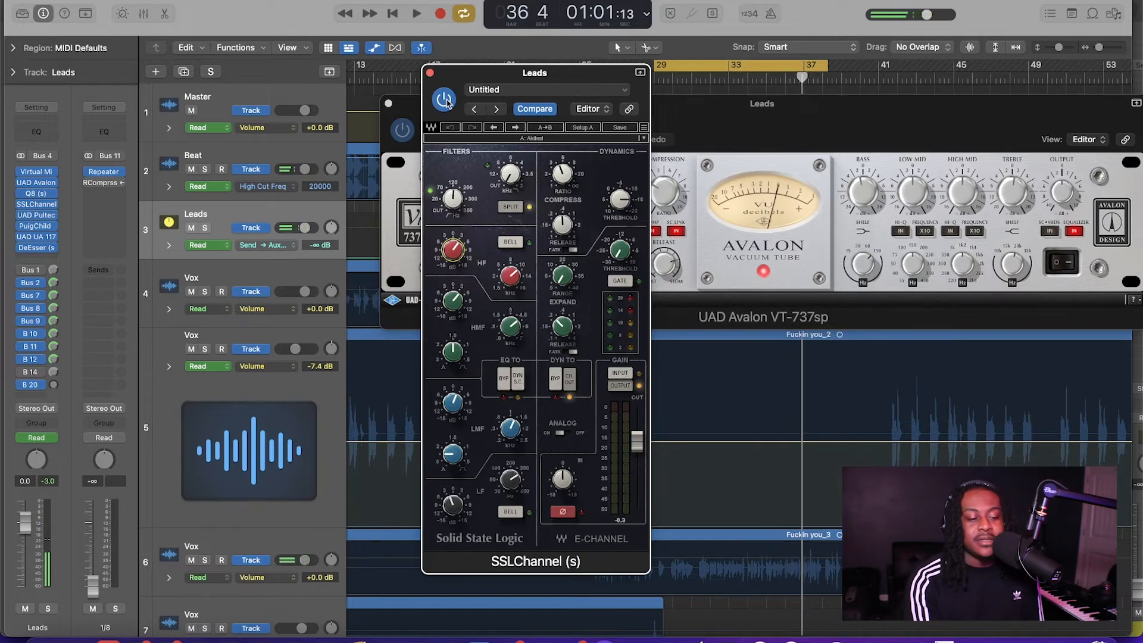
Step: Move the playhead to about bar 31 and play briefly to hear the vocals with the SSLChannel active
{"action": "left_click", "coordinate": [690, 77]}
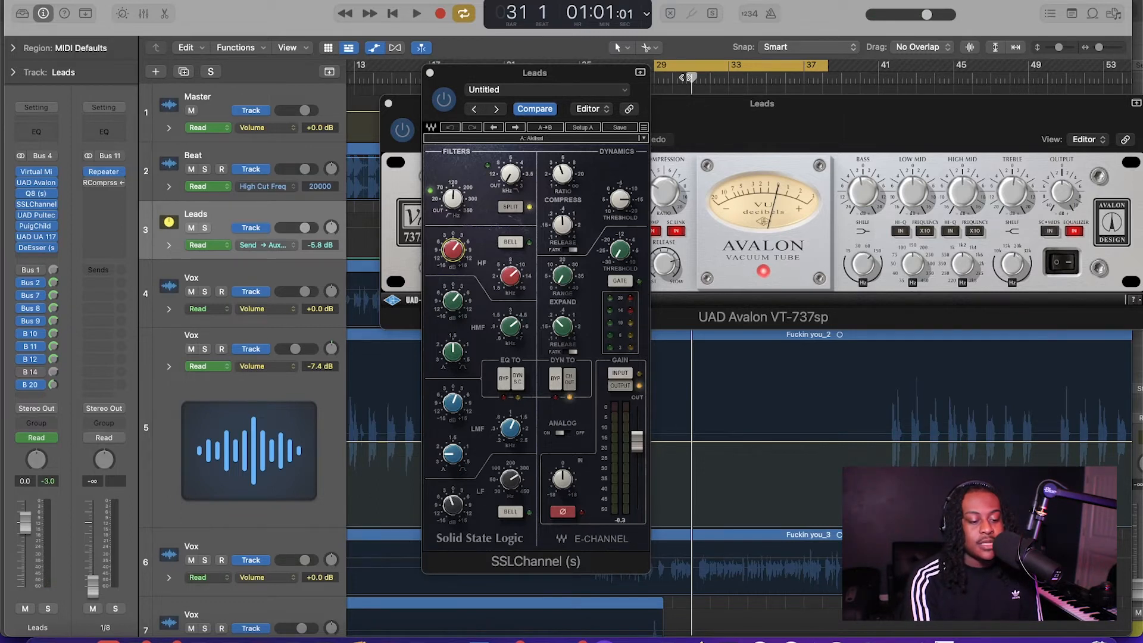
{"action": "key", "text": "space"}
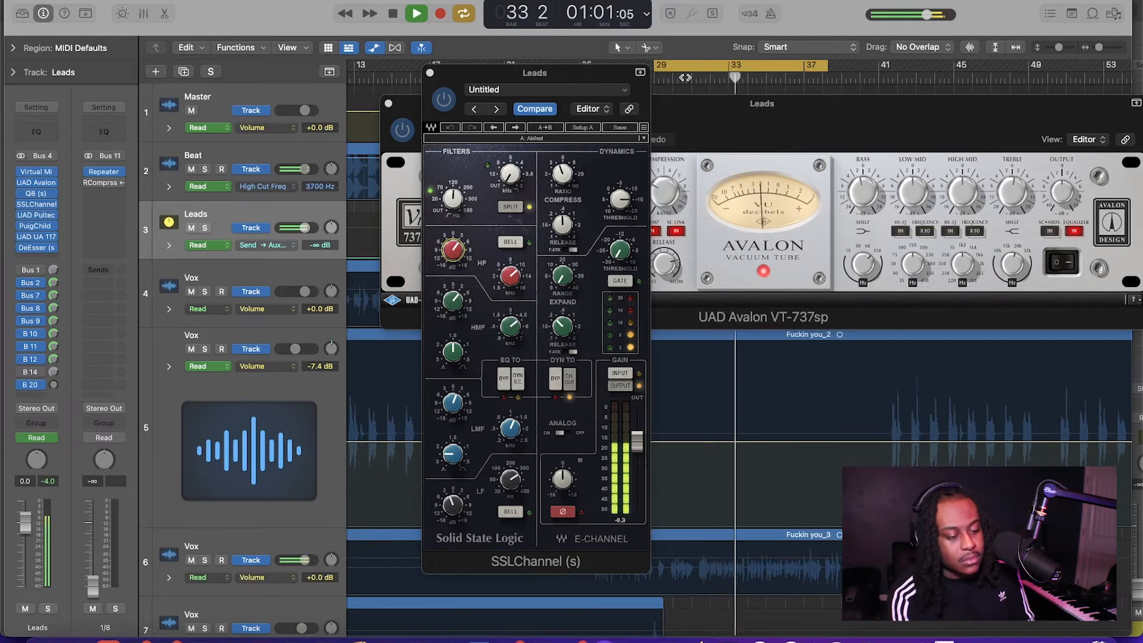
{"action": "key", "text": "space"}
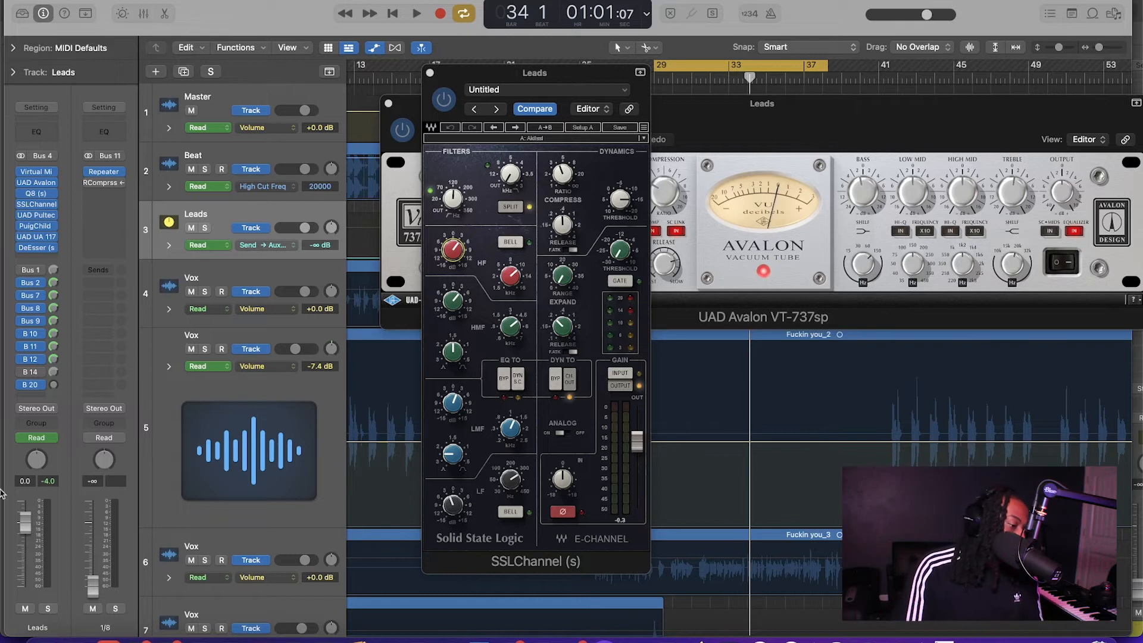
Step: Open the UAD Pultec-Pro Legacy on the Leads channel, review its settings, and toggle its bypass on and off
{"action": "left_click", "coordinate": [35, 216]}
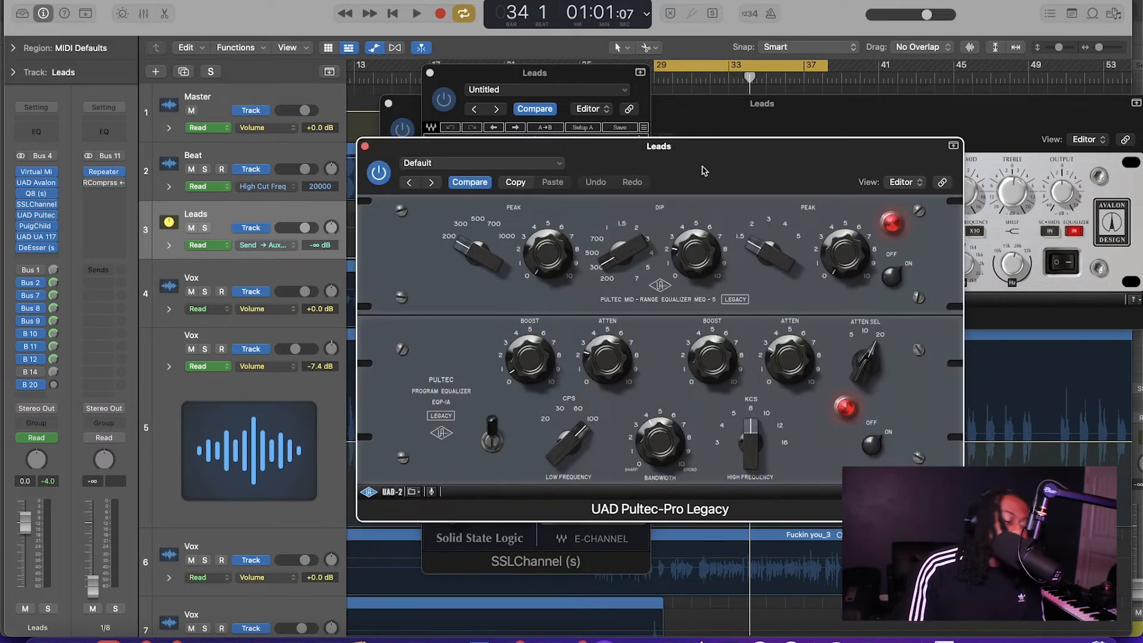
{"action": "left_click_drag", "start_coordinate": [704, 171], "coordinate": [655, 87]}
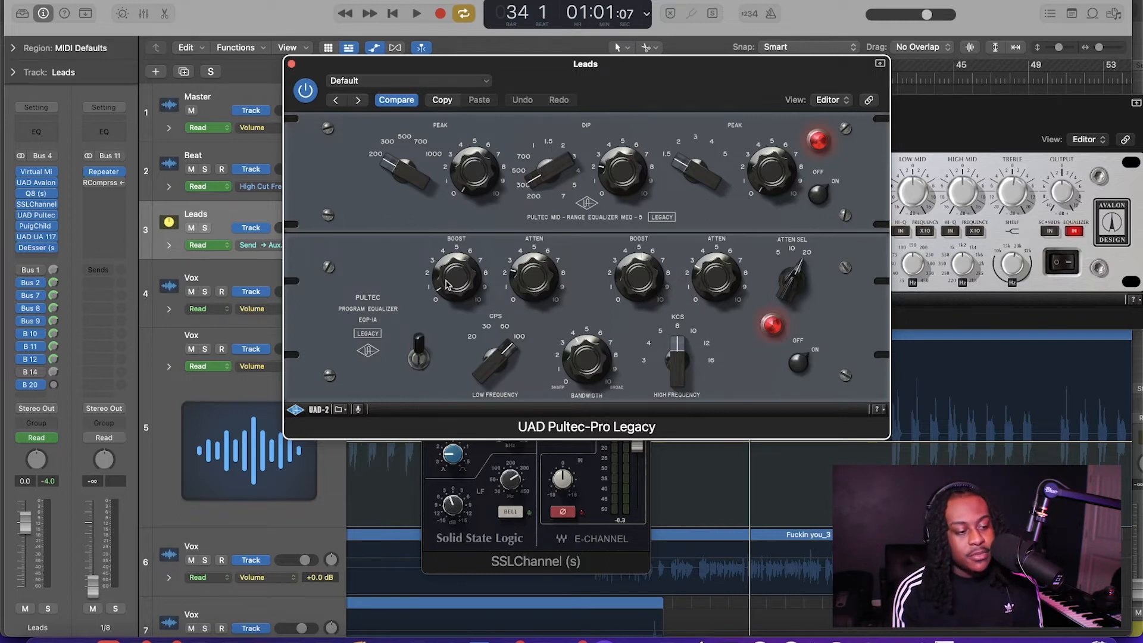
{"action": "left_click", "coordinate": [306, 90]}
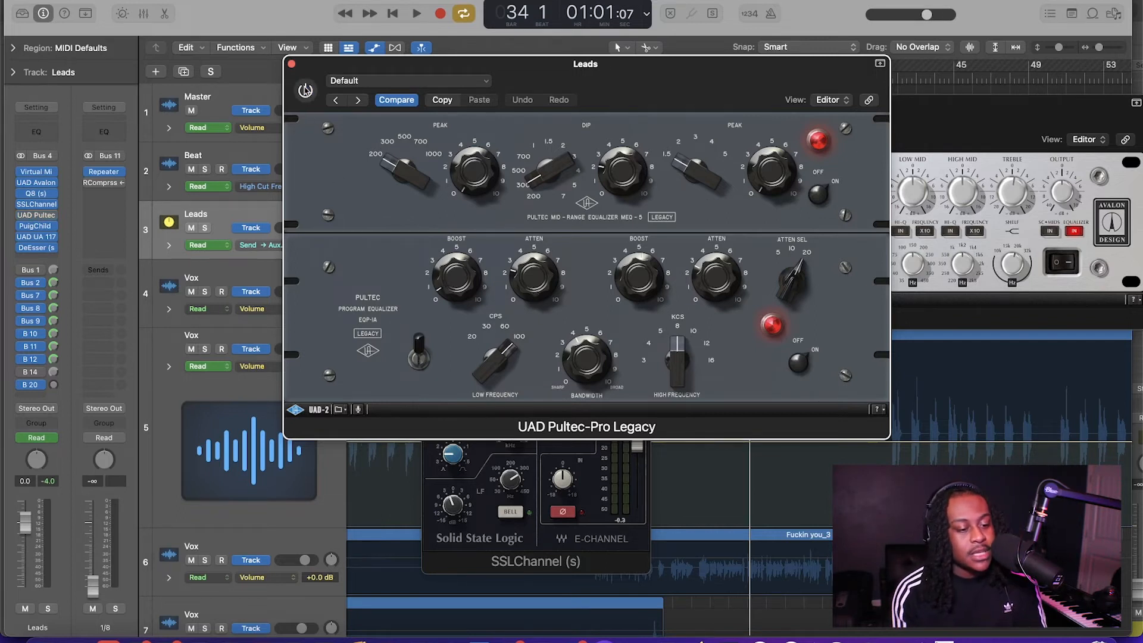
{"action": "left_click", "coordinate": [306, 89]}
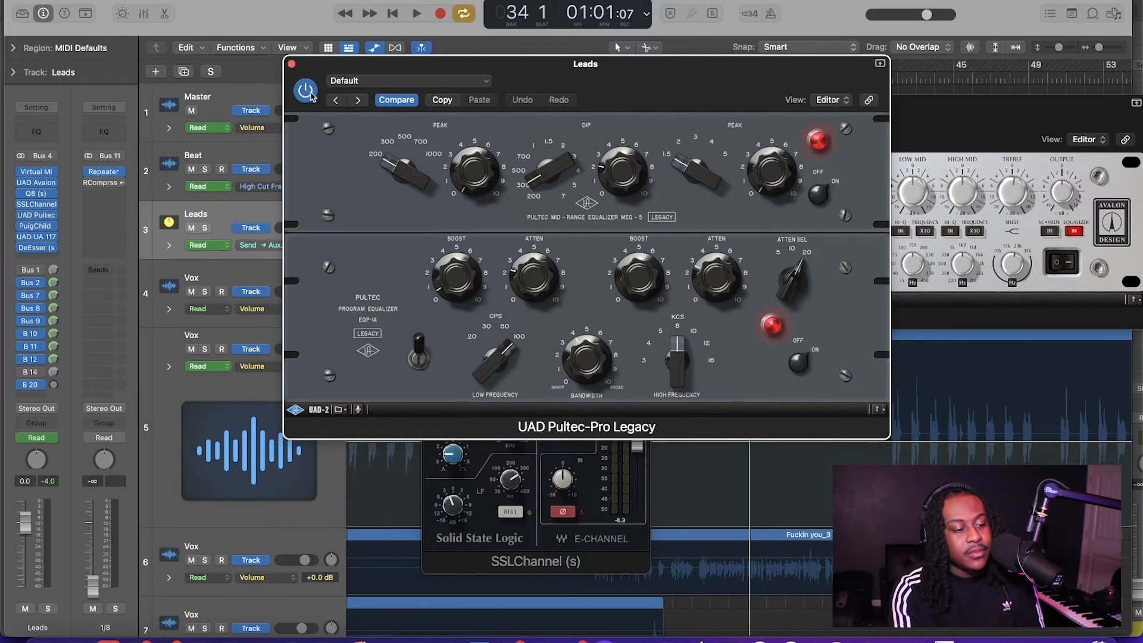
Step: Close the SSLChannel and Avalon VT-737sp windows, keeping the Pultec-Pro window open
{"action": "left_click_drag", "start_coordinate": [666, 77], "coordinate": [696, 335]}
{"action": "left_click", "coordinate": [431, 73]}
{"action": "left_click", "coordinate": [431, 73]}
{"action": "left_click", "coordinate": [388, 103]}
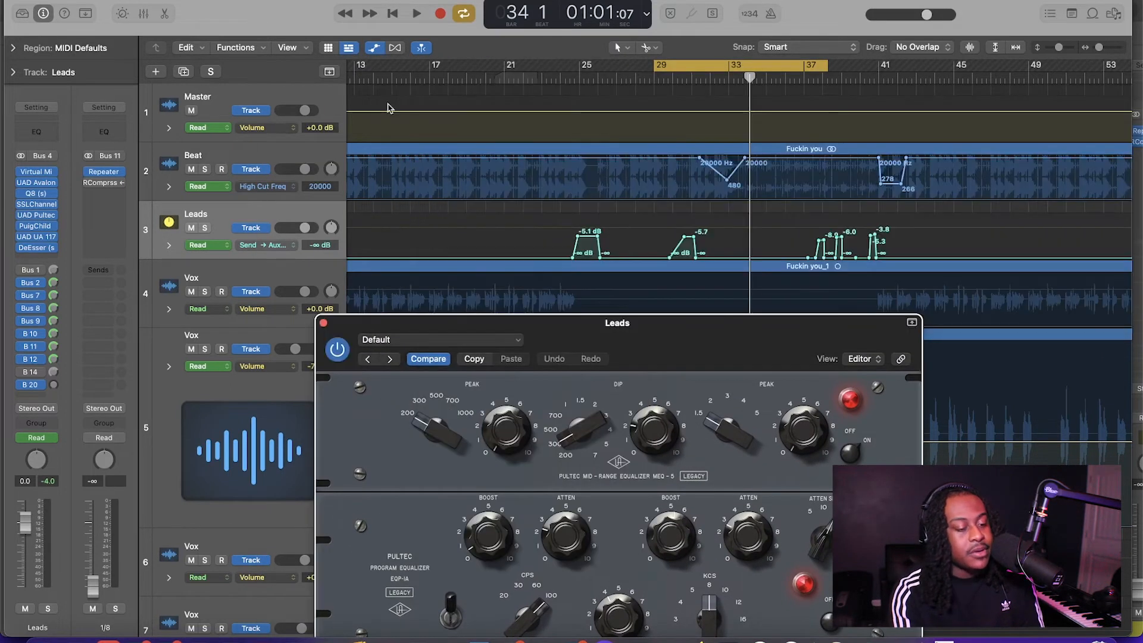
Step: Play the cycled section from bar 29 and compare the vocals with the Pultec-Pro bypassed and re-enabled
{"action": "key", "text": "space"}
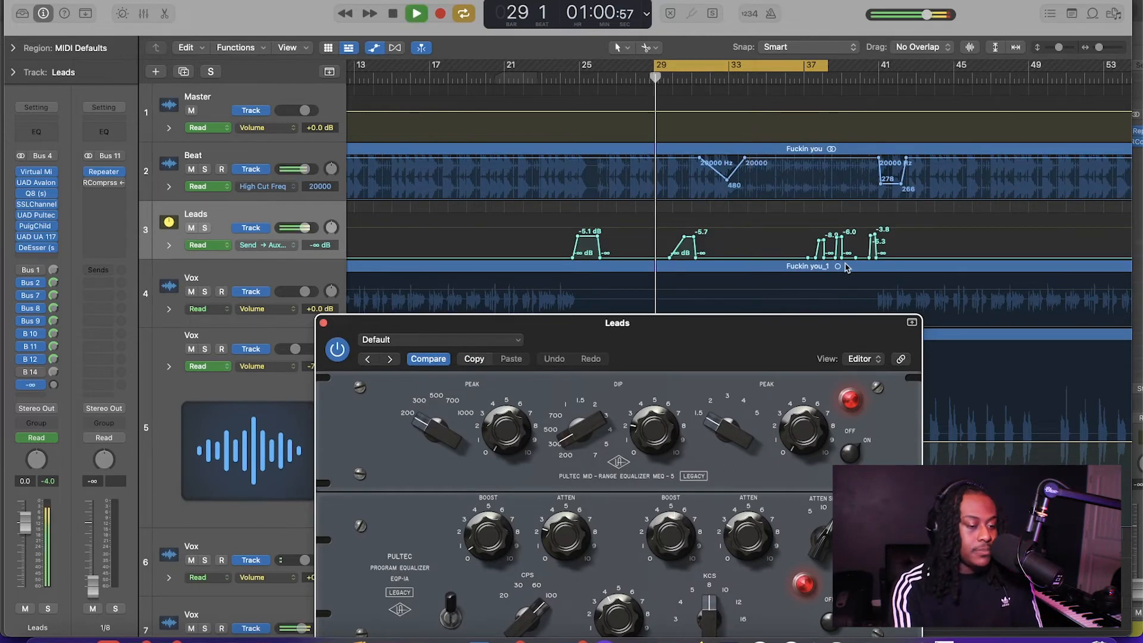
{"action": "left_click_drag", "start_coordinate": [741, 346], "coordinate": [748, 175]}
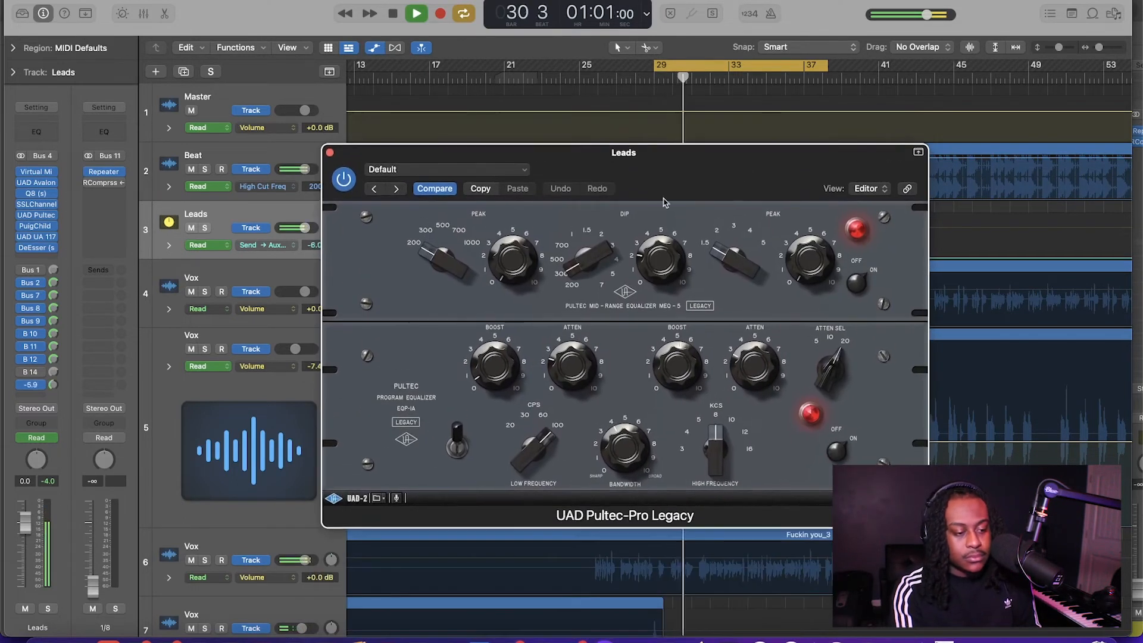
{"action": "left_click", "coordinate": [345, 179]}
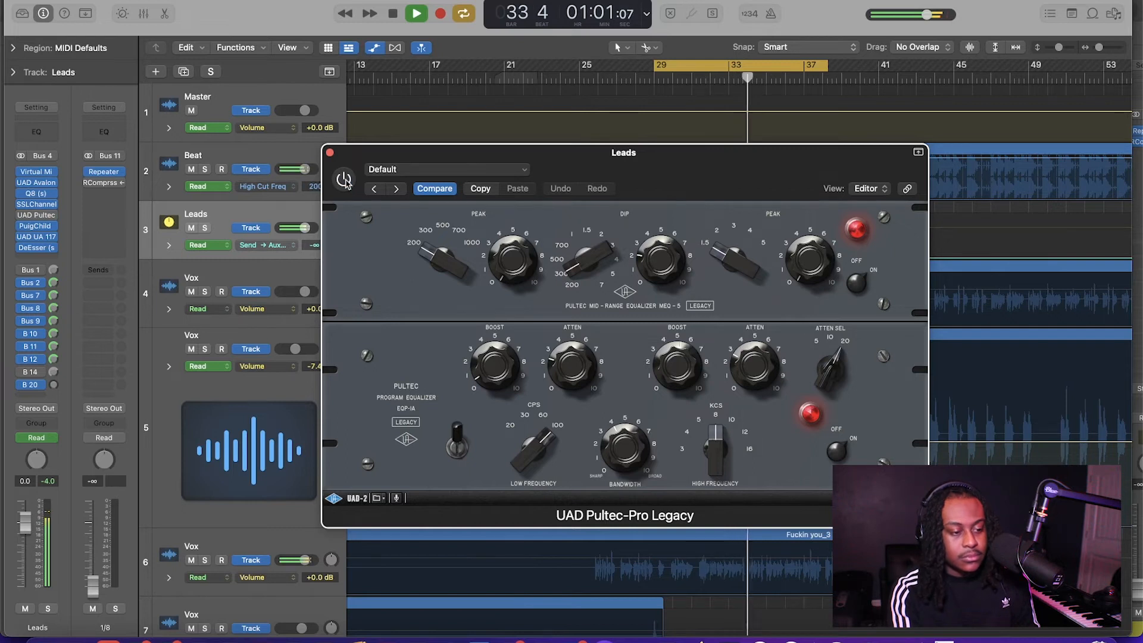
{"action": "left_click", "coordinate": [344, 180]}
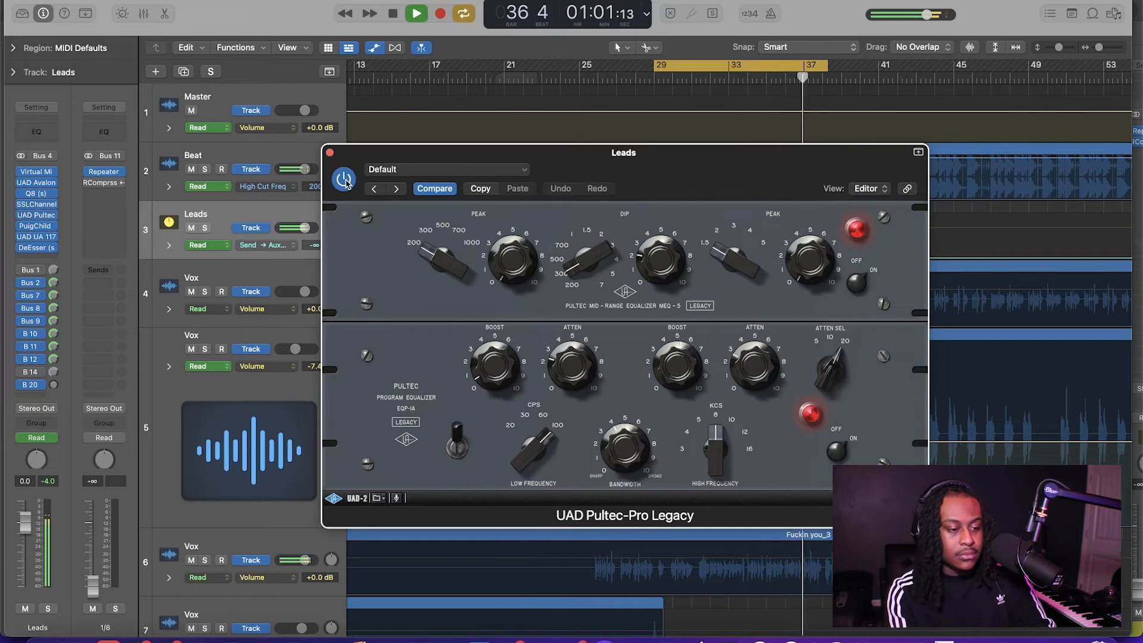
{"action": "key", "text": "space"}
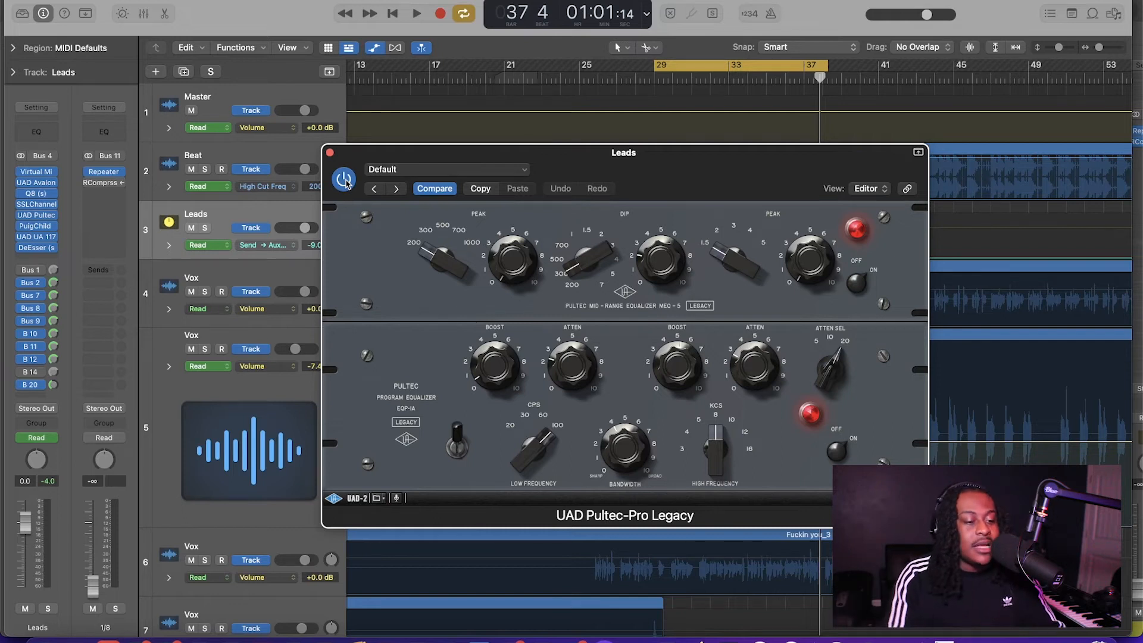
Step: Bypass the Pultec-Pro again, play the cycled section, re-enable it partway through to hear the difference, and stop playback
{"action": "left_click", "coordinate": [344, 179]}
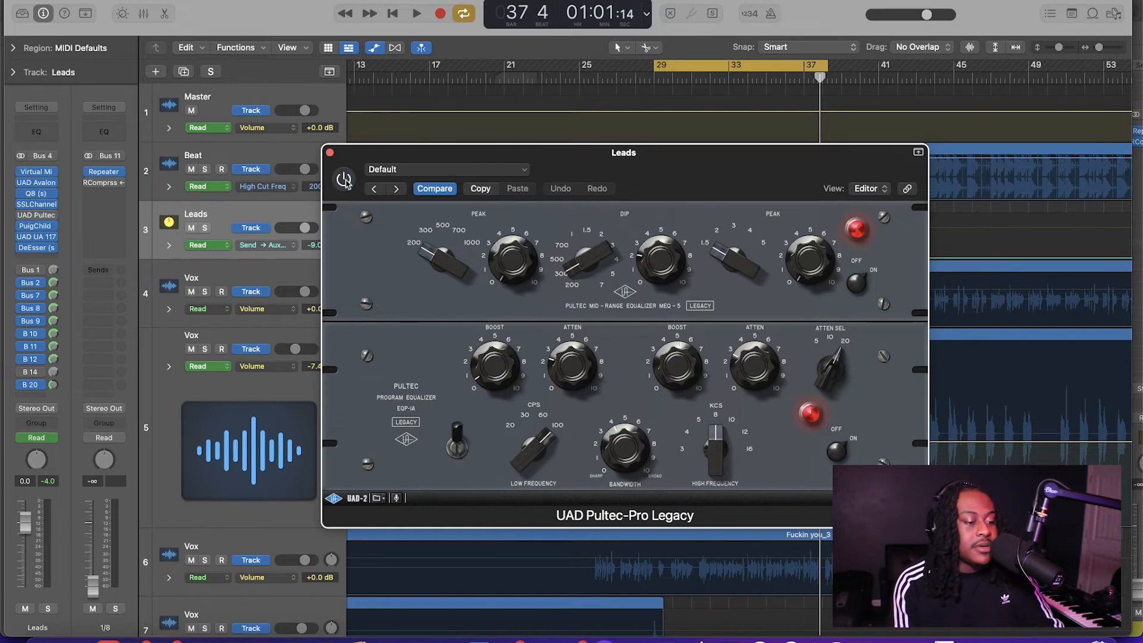
{"action": "key", "text": "space"}
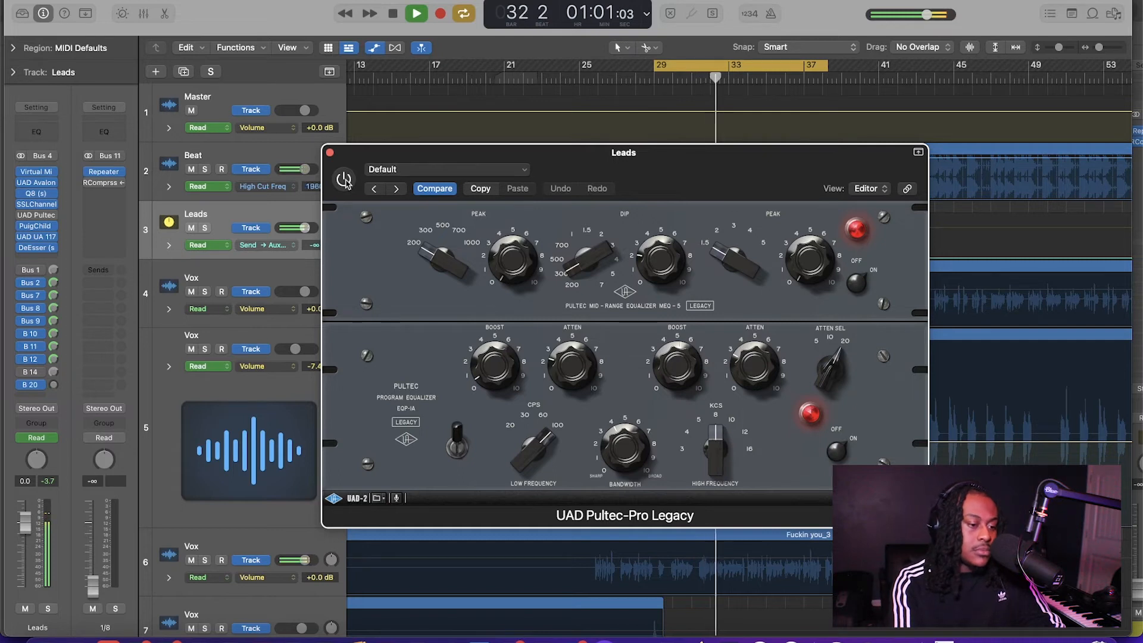
{"action": "left_click", "coordinate": [344, 180]}
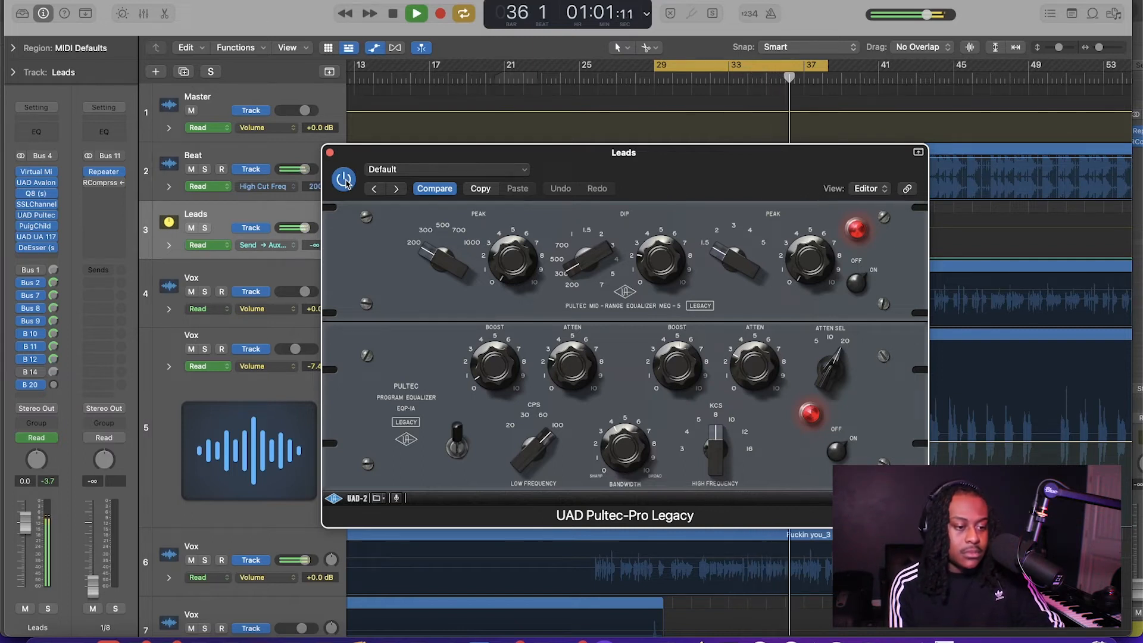
{"action": "key", "text": "space"}
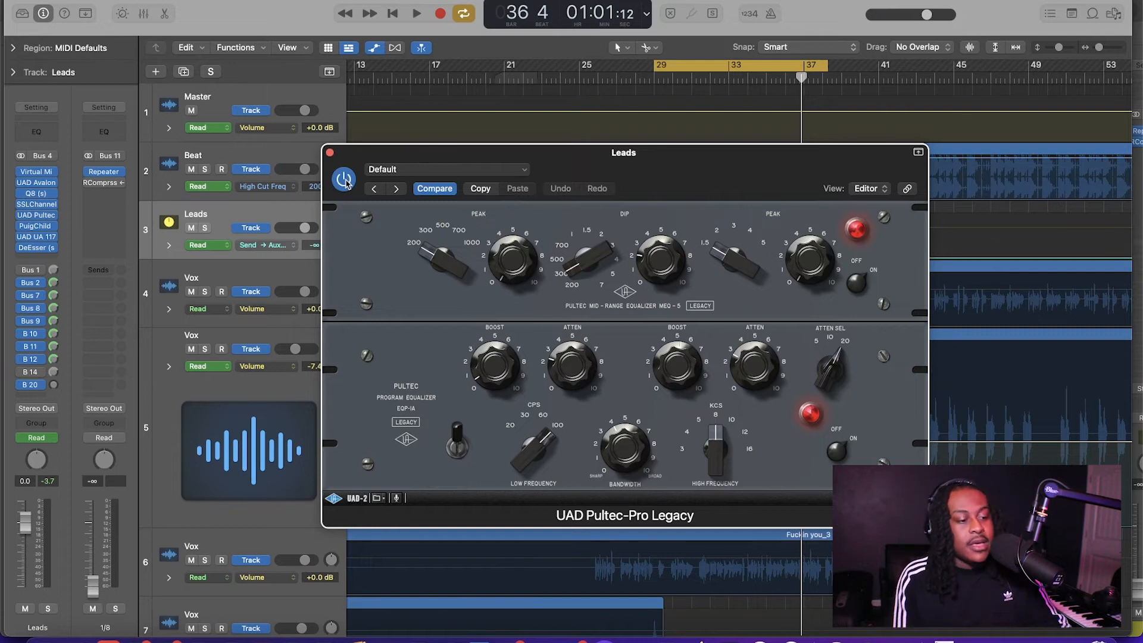
Step: Close and reopen the UAD Pultec-Pro Legacy on the Leads channel, review its EQ settings, and close it
{"action": "left_click", "coordinate": [330, 153]}
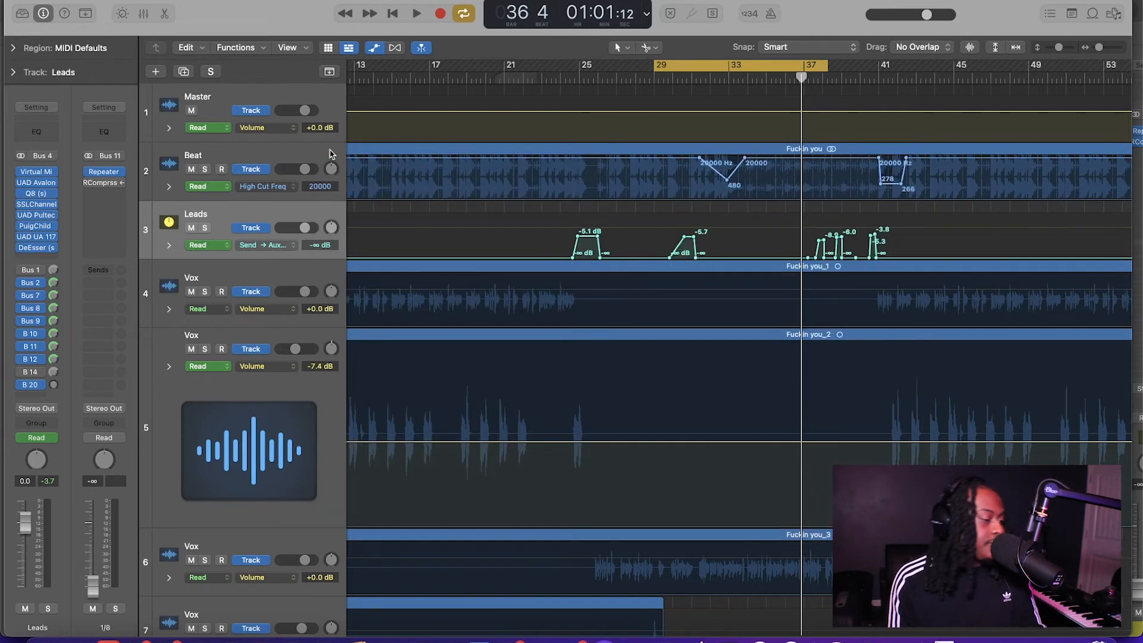
{"action": "left_click", "coordinate": [34, 216]}
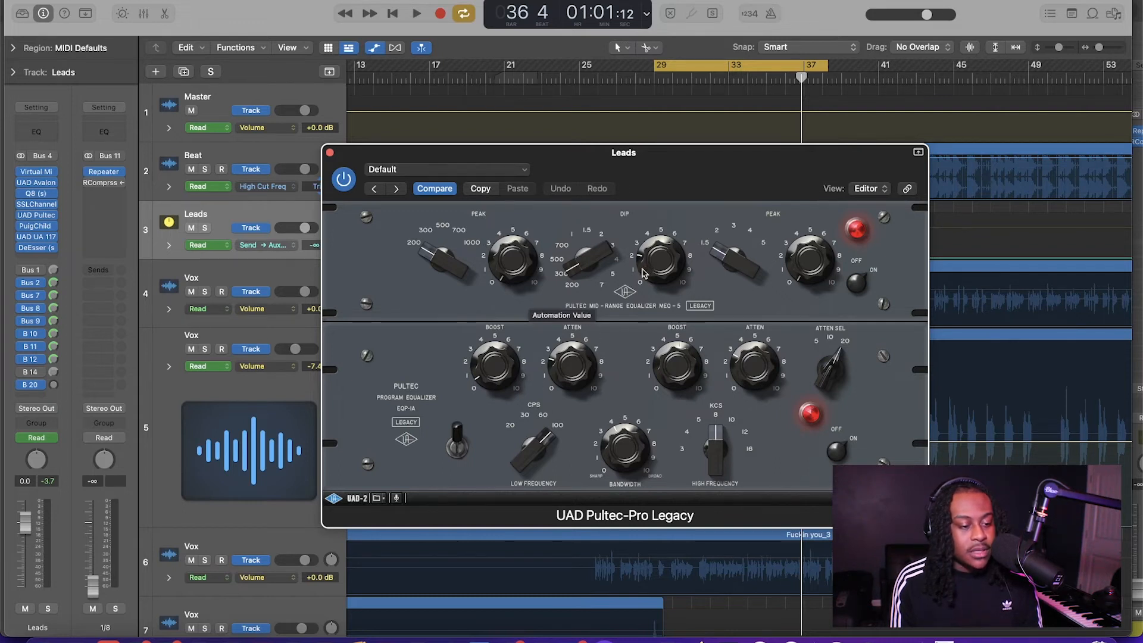
{"action": "left_click", "coordinate": [329, 152]}
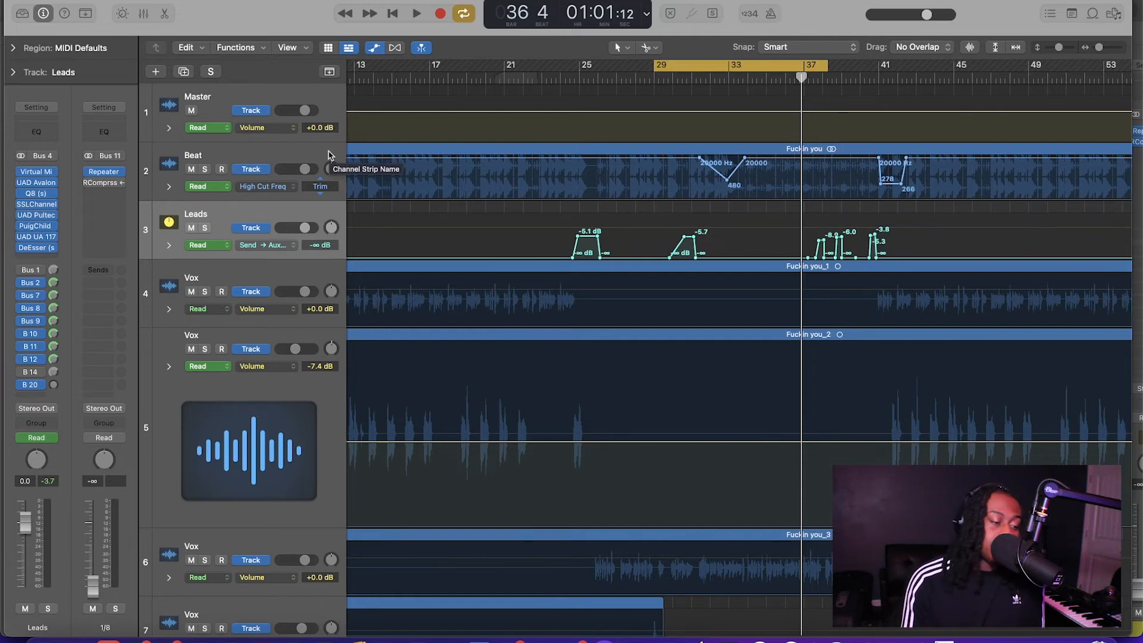
Step: Open the PuigChild 670 on the Leads channel and compare the cycled vocals with it active, bypassed, and re-enabled
{"action": "left_click", "coordinate": [37, 229]}
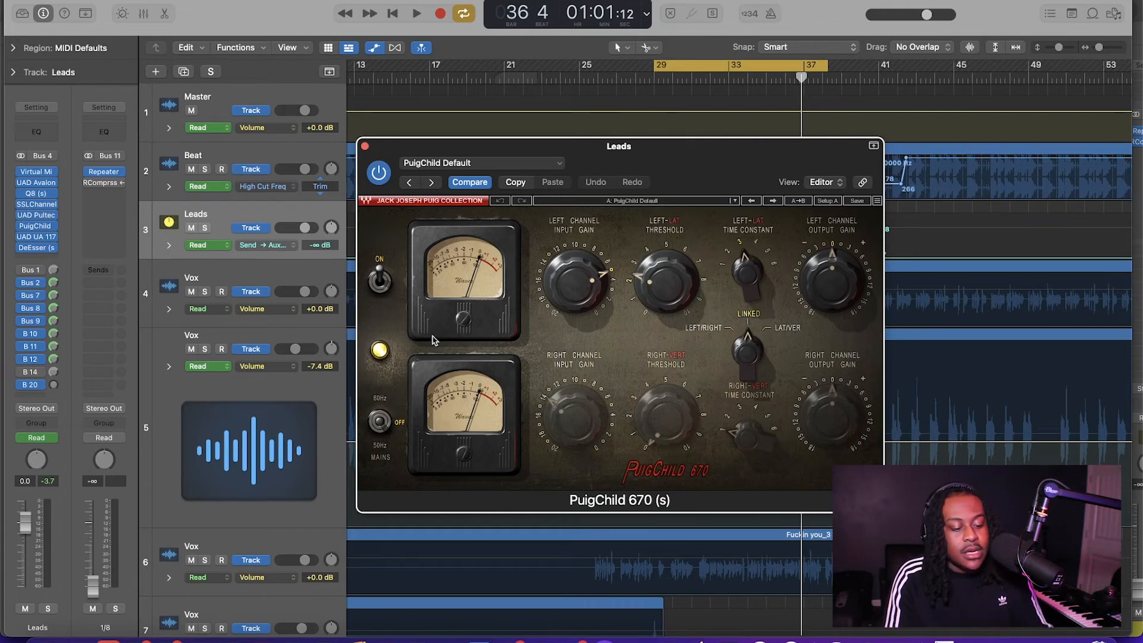
{"action": "key", "text": "space"}
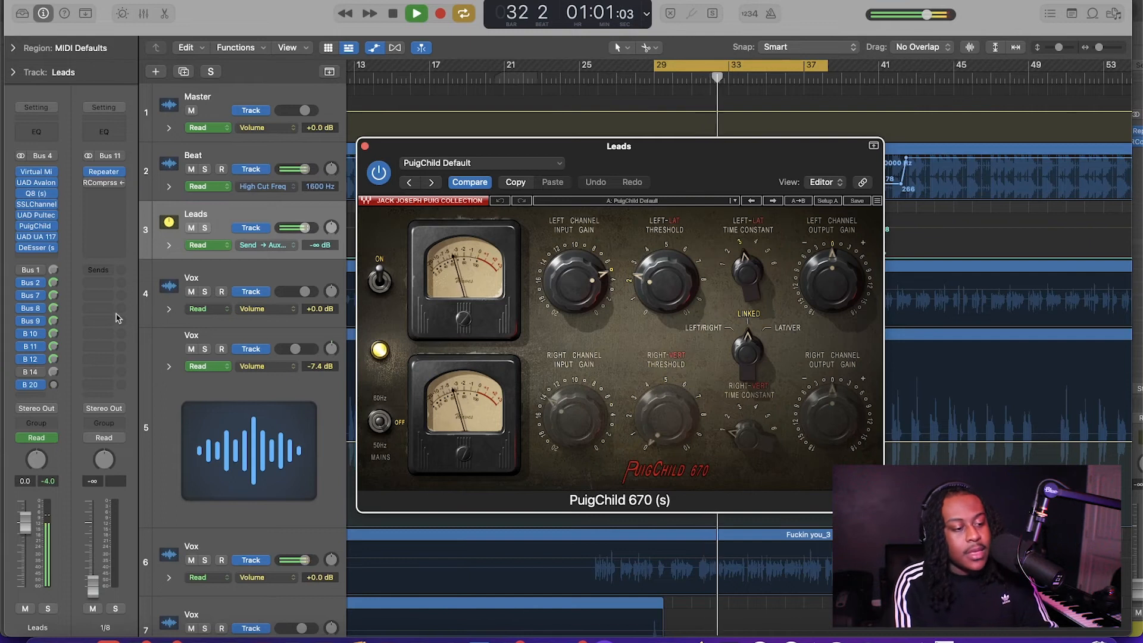
{"action": "key", "text": "space"}
{"action": "left_click", "coordinate": [379, 173]}
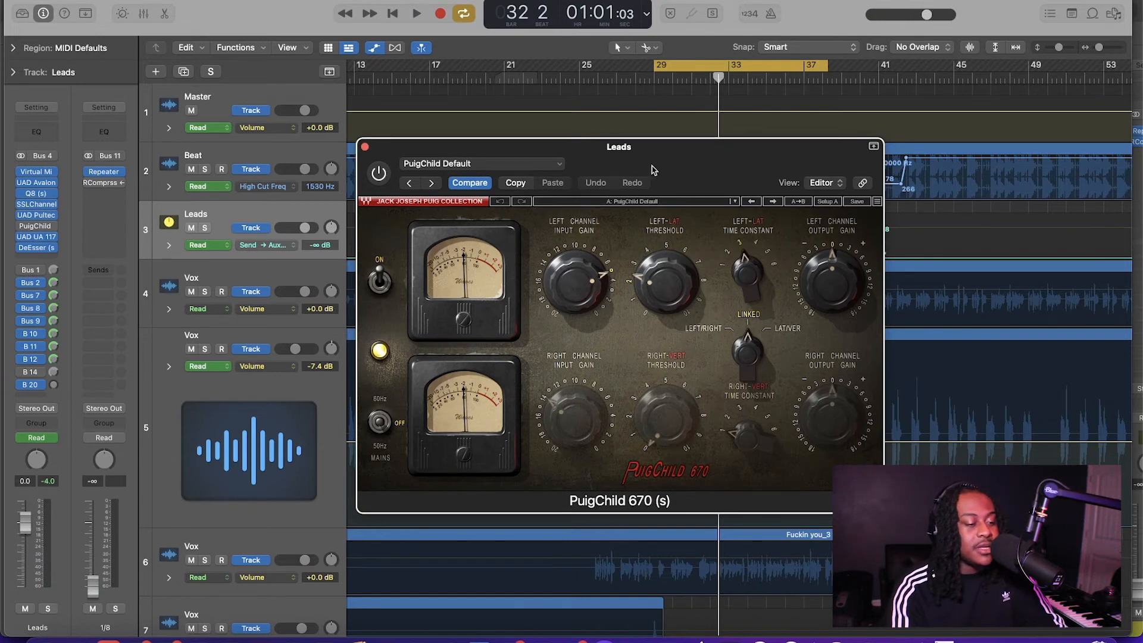
{"action": "key", "text": "space"}
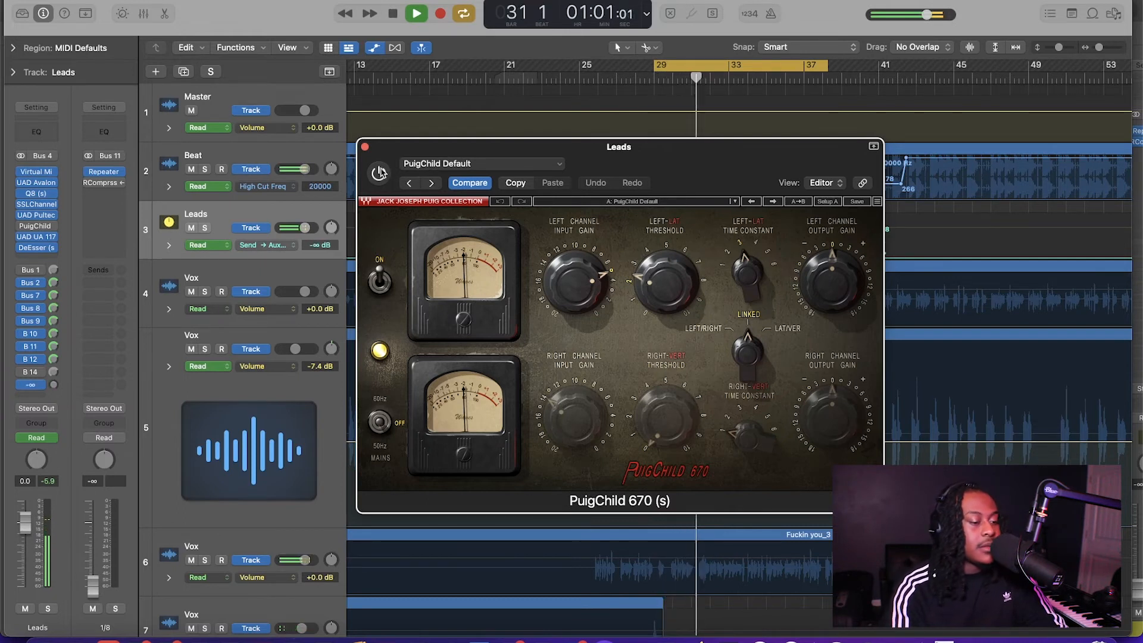
{"action": "left_click", "coordinate": [380, 173]}
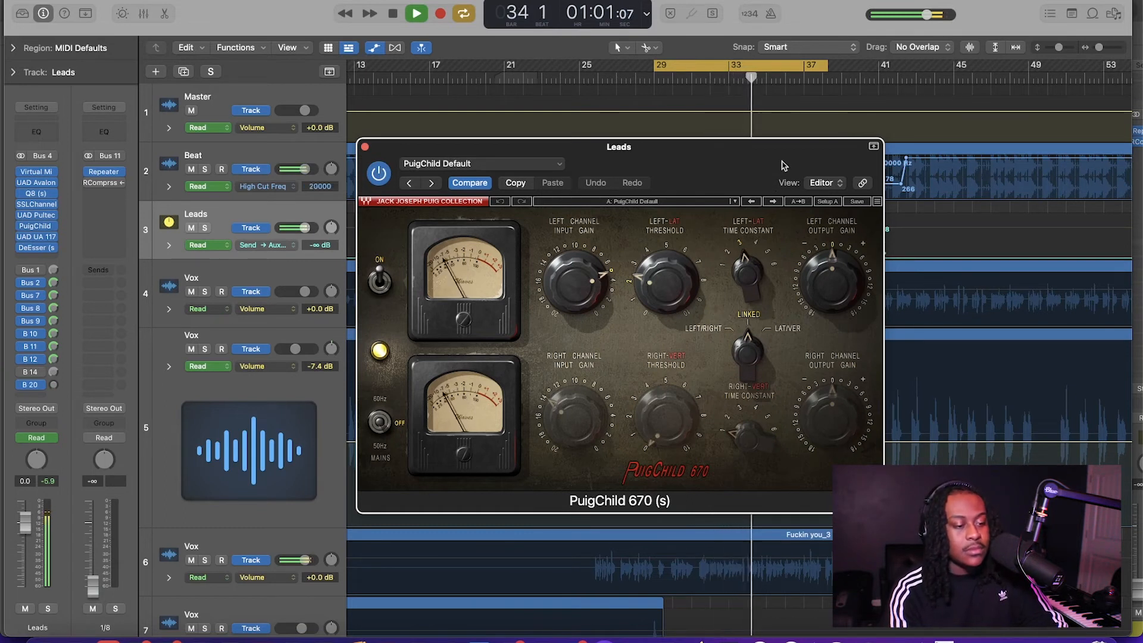
{"action": "key", "text": "space"}
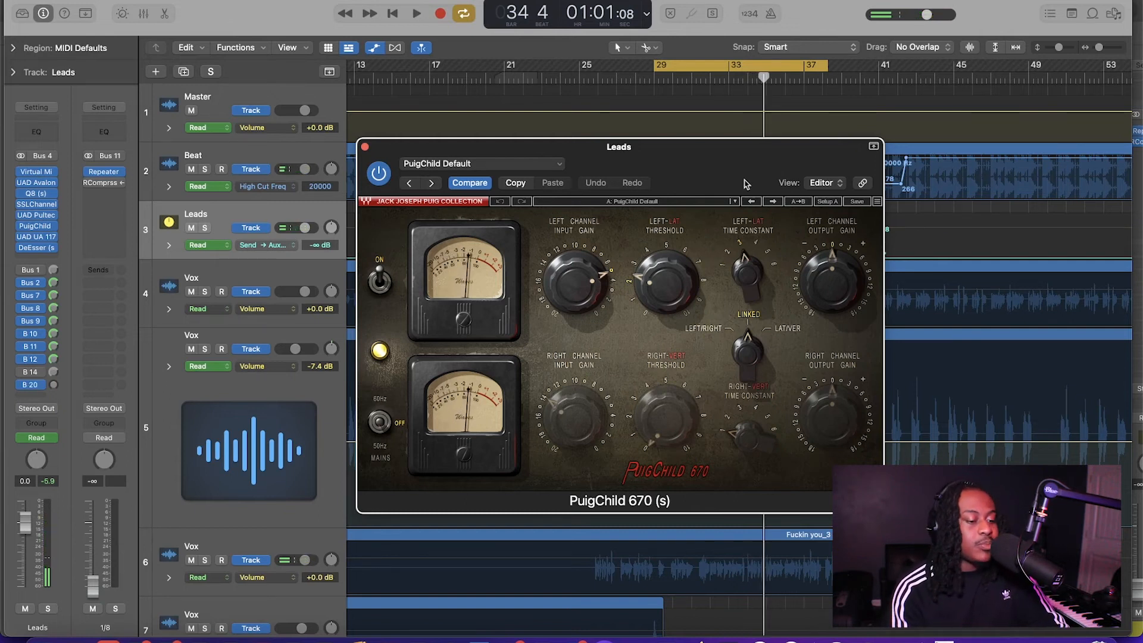
Step: Replace the PuigChild window with the UAD UA 1176LN Legacy, review its settings, and compare the vocals with it active, bypassed, and re-enabled
{"action": "left_click", "coordinate": [365, 147]}
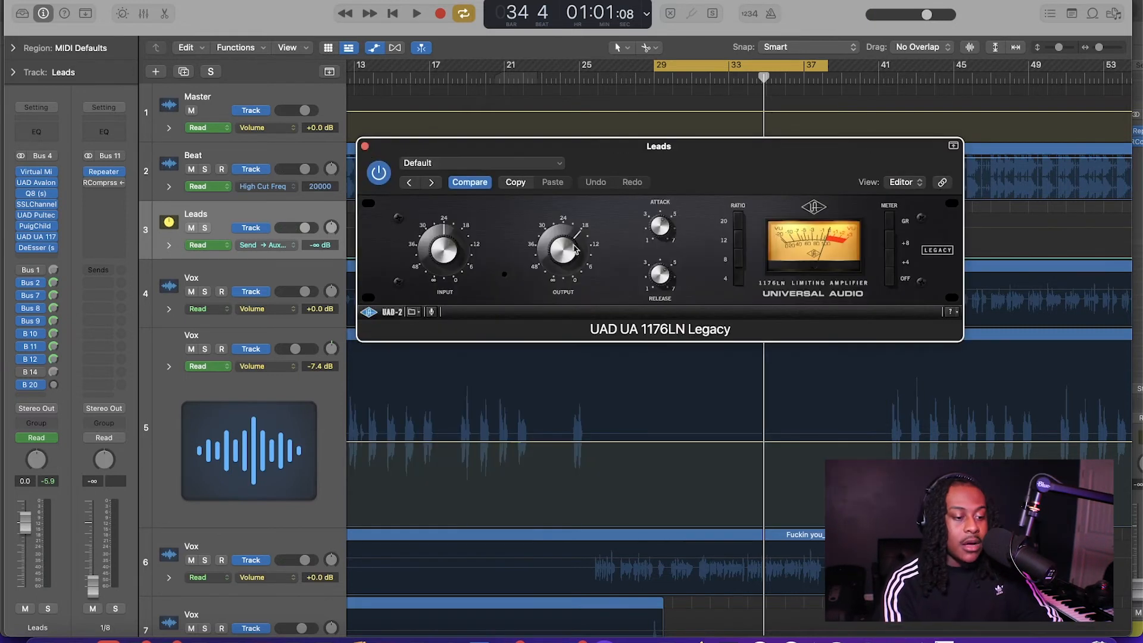
{"action": "left_click_drag", "start_coordinate": [731, 177], "coordinate": [694, 162]}
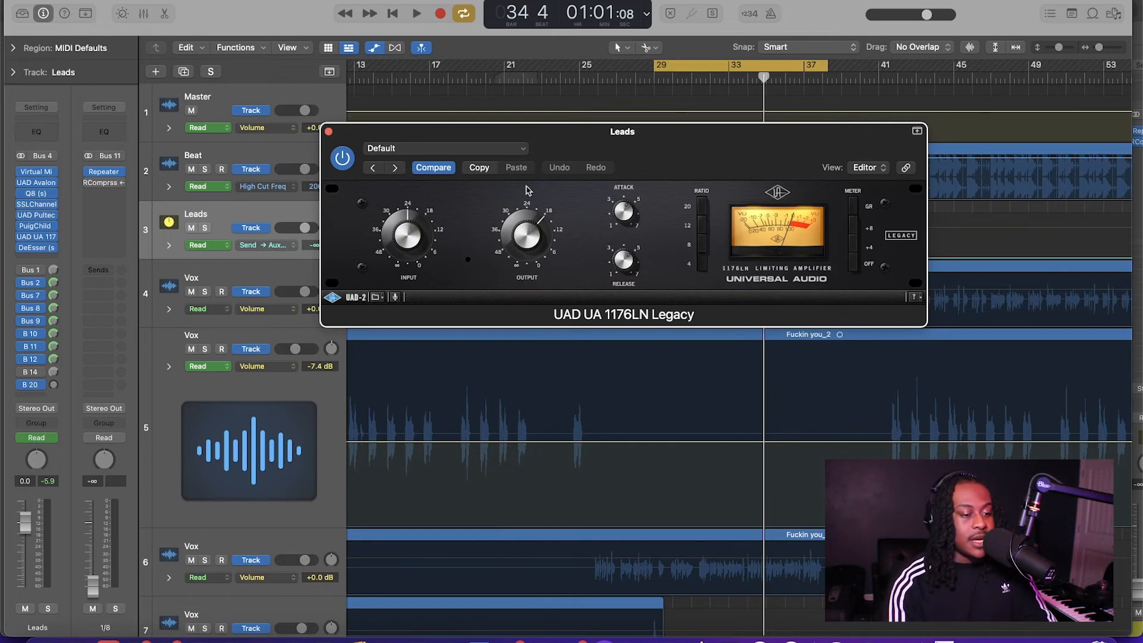
{"action": "key", "text": "space"}
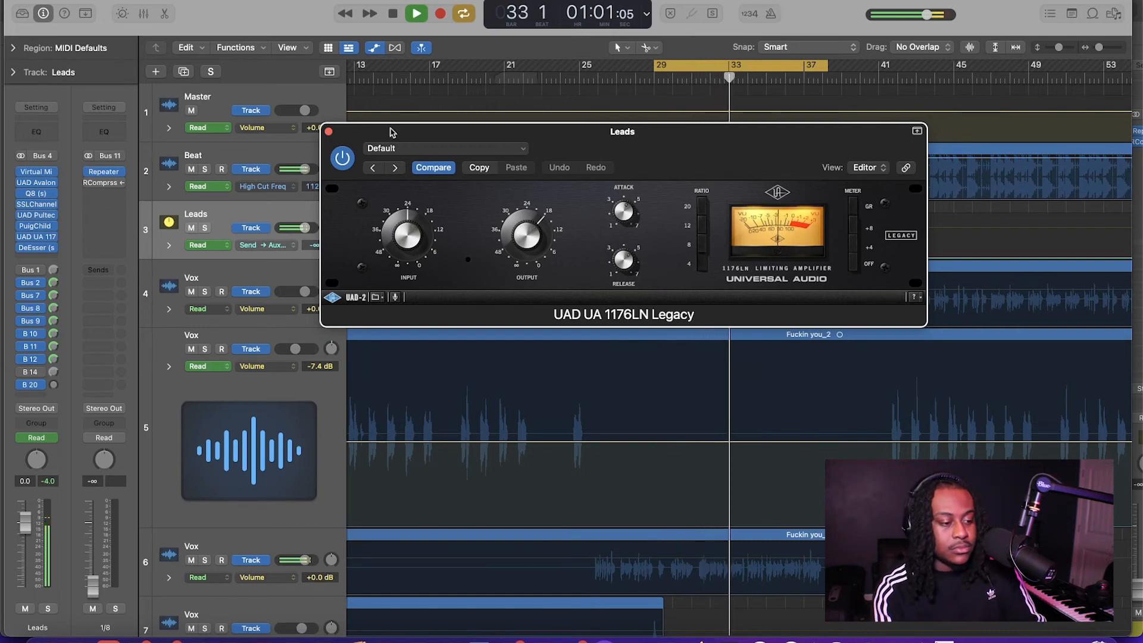
{"action": "left_click", "coordinate": [343, 159]}
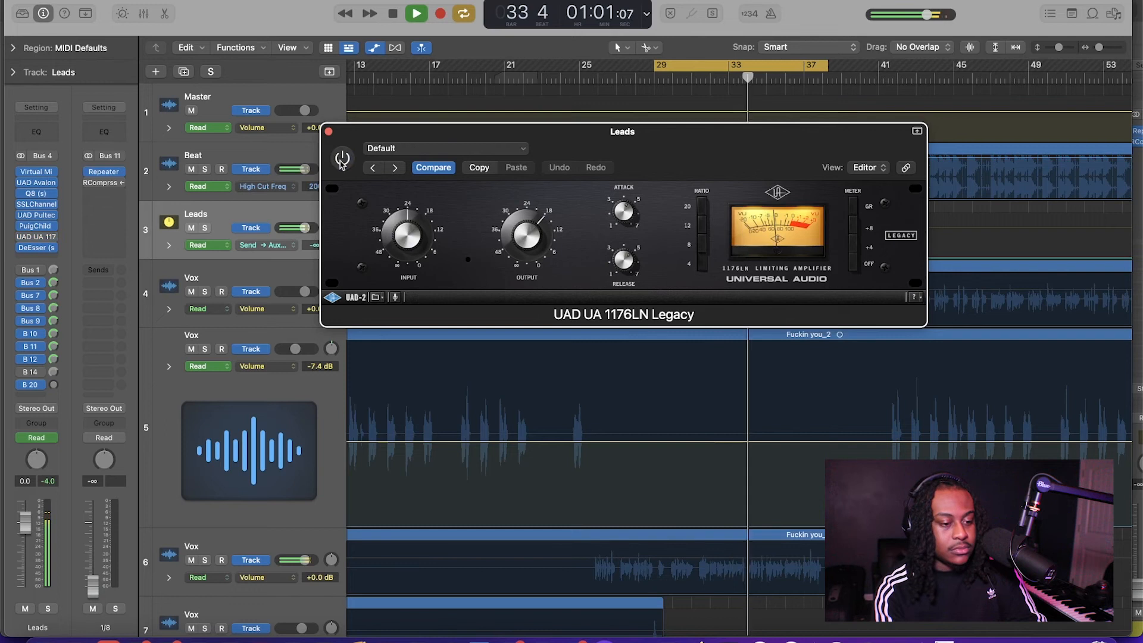
{"action": "left_click", "coordinate": [343, 159]}
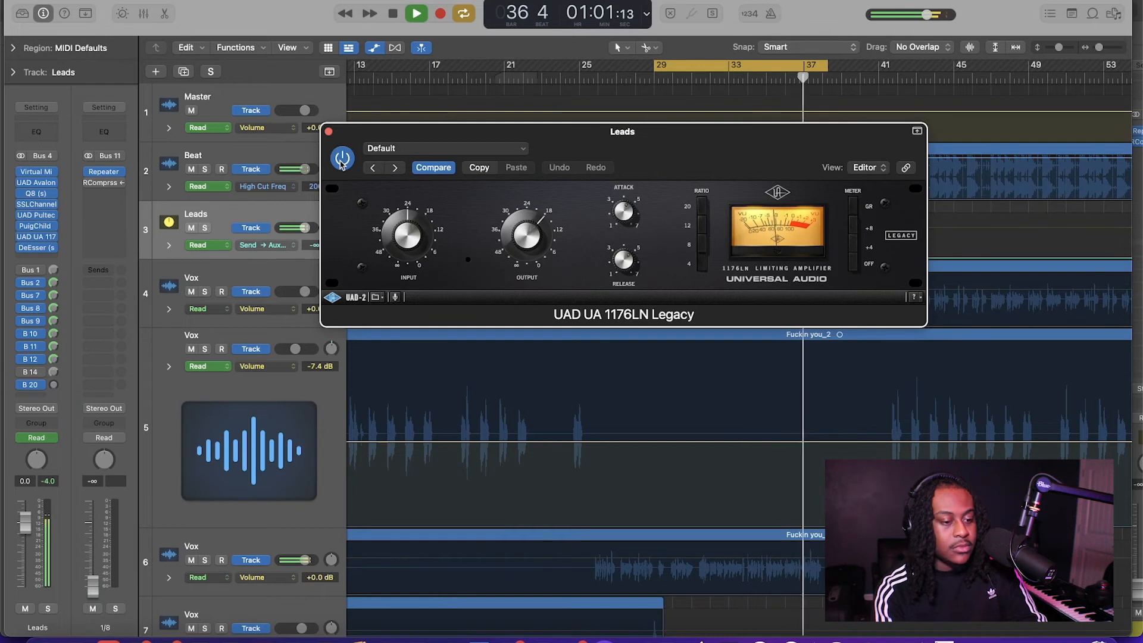
{"action": "key", "text": "space"}
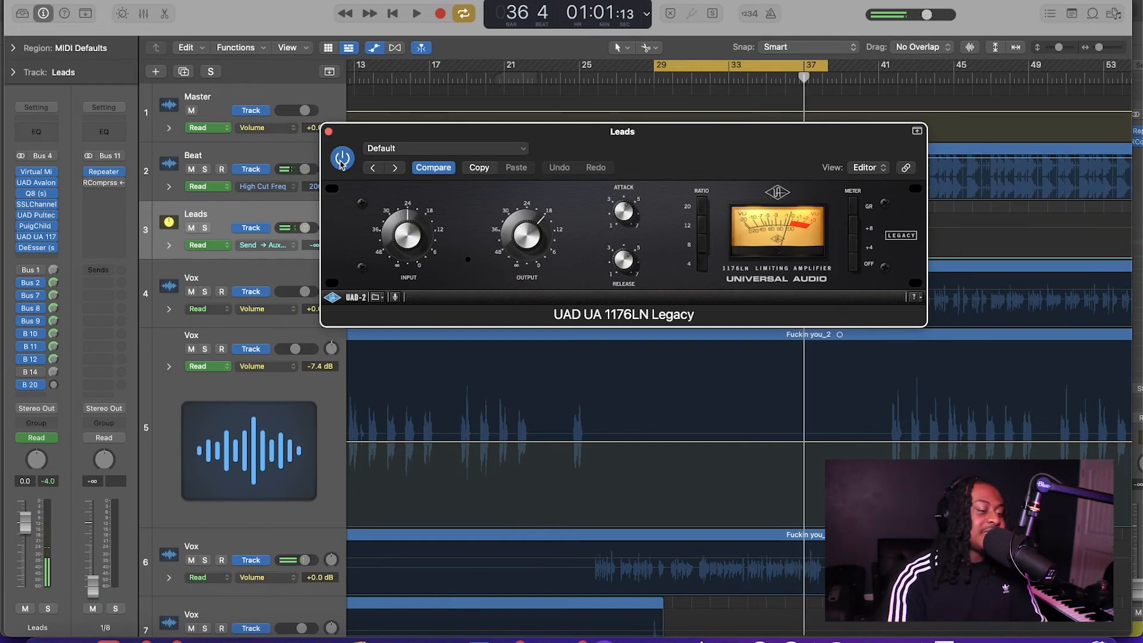
Step: Reposition the 1176LN window, bypass the plug-in, and play the cycled section to hear the vocals without it
{"action": "left_click_drag", "start_coordinate": [581, 149], "coordinate": [627, 183]}
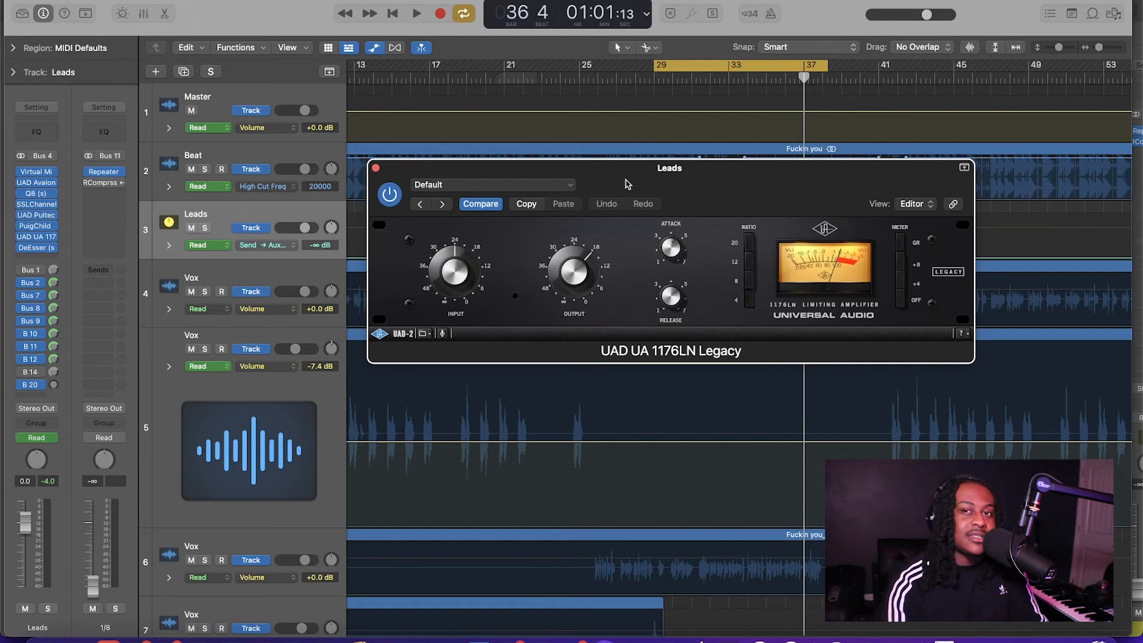
{"action": "left_click_drag", "start_coordinate": [676, 186], "coordinate": [688, 188]}
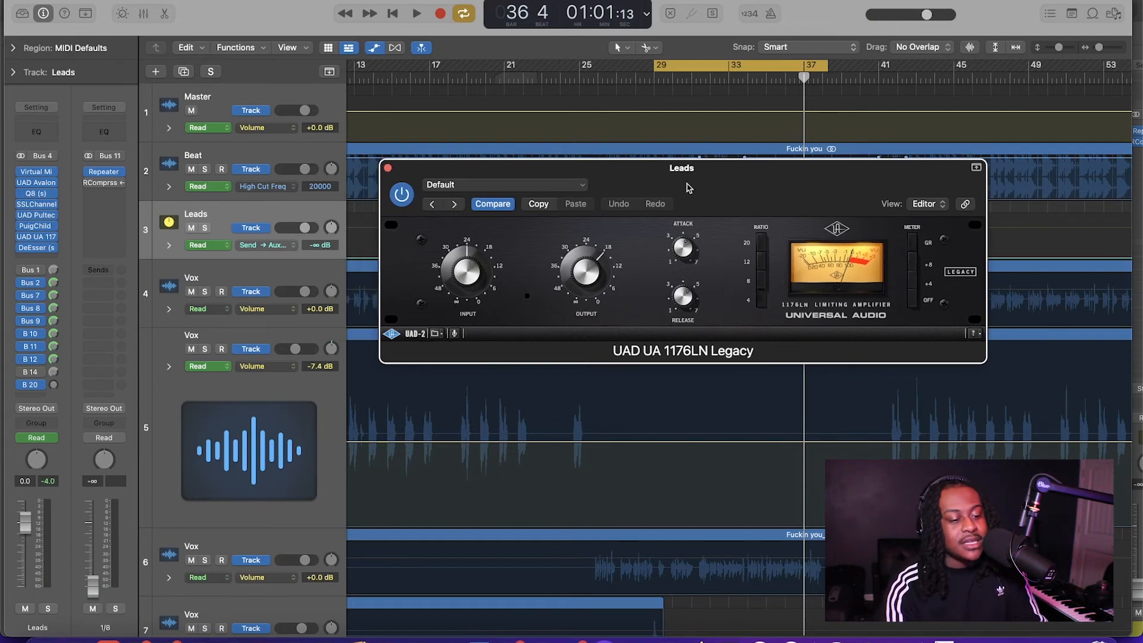
{"action": "left_click", "coordinate": [402, 194]}
{"action": "key", "text": "space"}
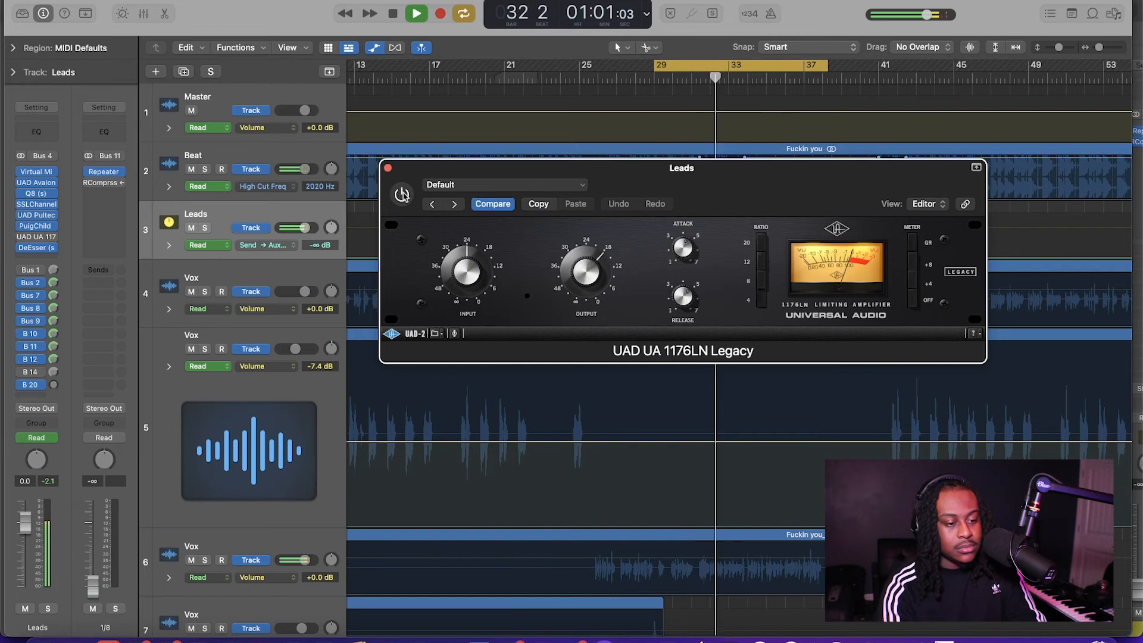
{"action": "key", "text": "space"}
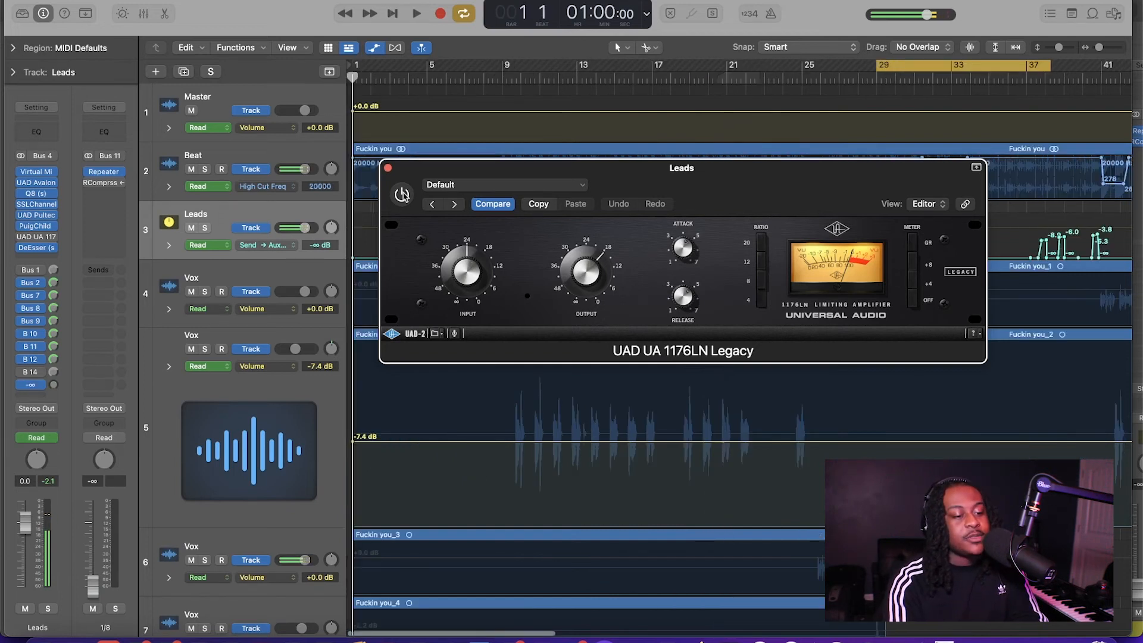
{"action": "key", "text": "space"}
{"action": "key", "text": "space"}
Step: Re-enable the 1176LN and play the cycled section from bar 29 to hear the vocals with it active
{"action": "left_click", "coordinate": [403, 195]}
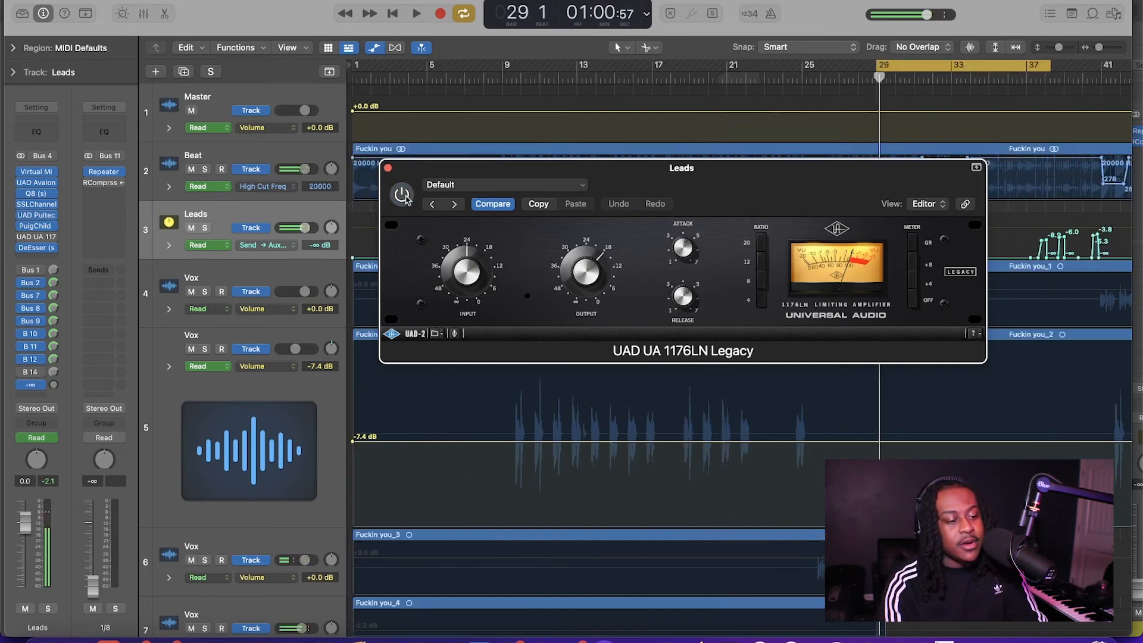
{"action": "key", "text": "space"}
{"action": "left_click_drag", "start_coordinate": [694, 178], "coordinate": [666, 157]}
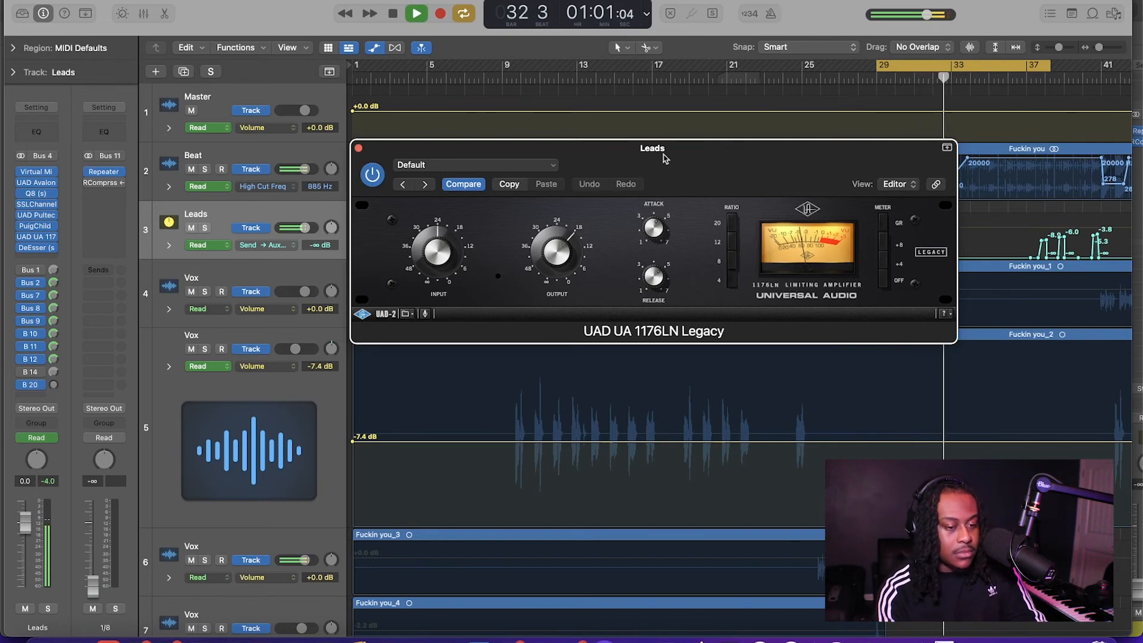
{"action": "key", "text": "space"}
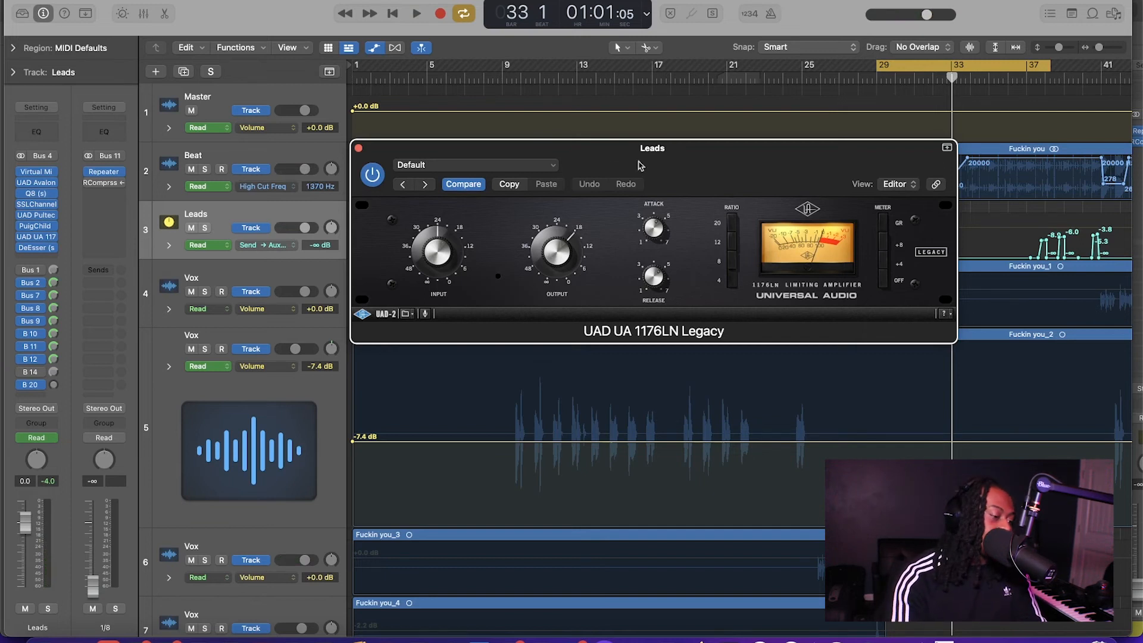
Step: Open the DeEsser on the Leads channel, place its window over the 1176LN, and review its threshold and Wide audio mode
{"action": "left_click", "coordinate": [36, 248]}
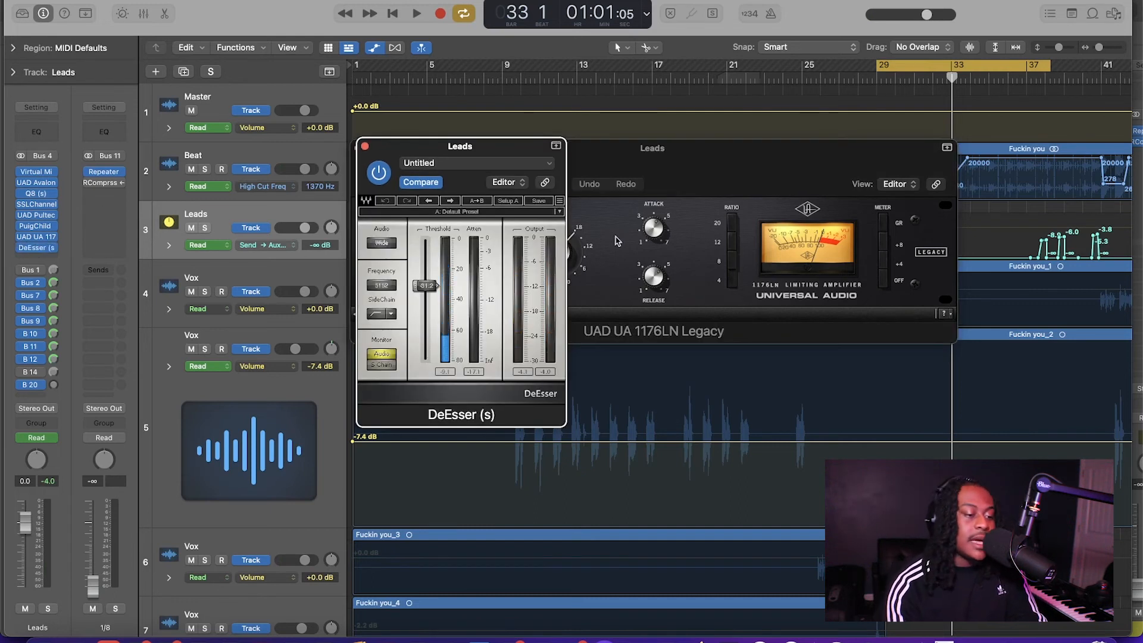
{"action": "left_click_drag", "start_coordinate": [509, 151], "coordinate": [586, 149]}
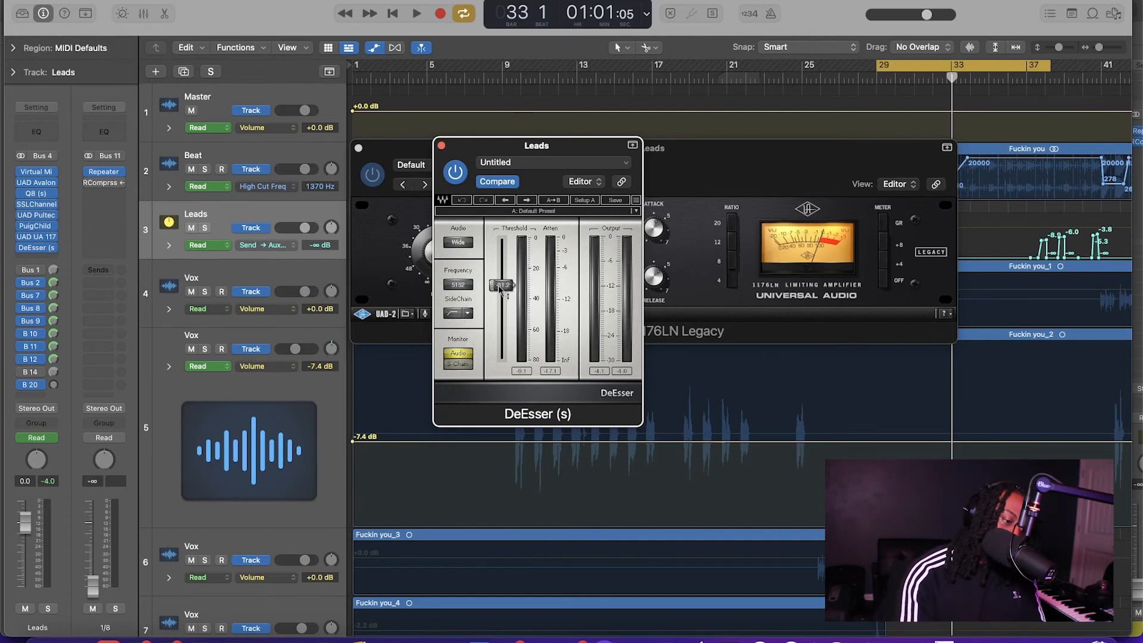
{"action": "left_click", "coordinate": [458, 243]}
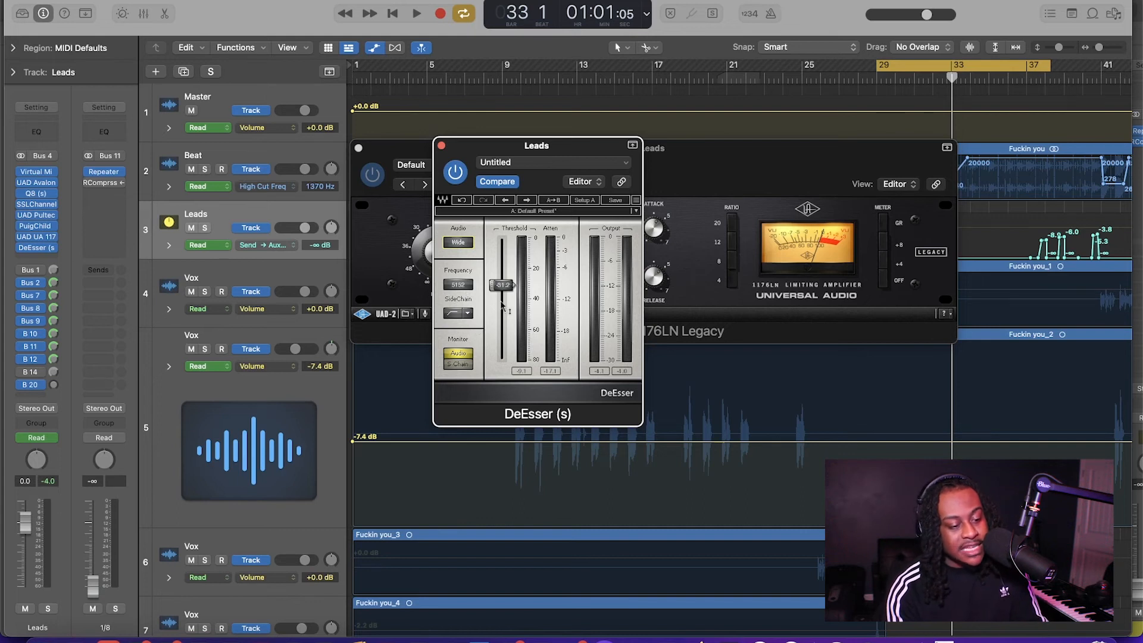
Step: Play the cycled section from bar 29 with the DeEsser bypassed, and re-enable it during playback to compare the vocals
{"action": "left_click", "coordinate": [462, 172]}
{"action": "key", "text": "space"}
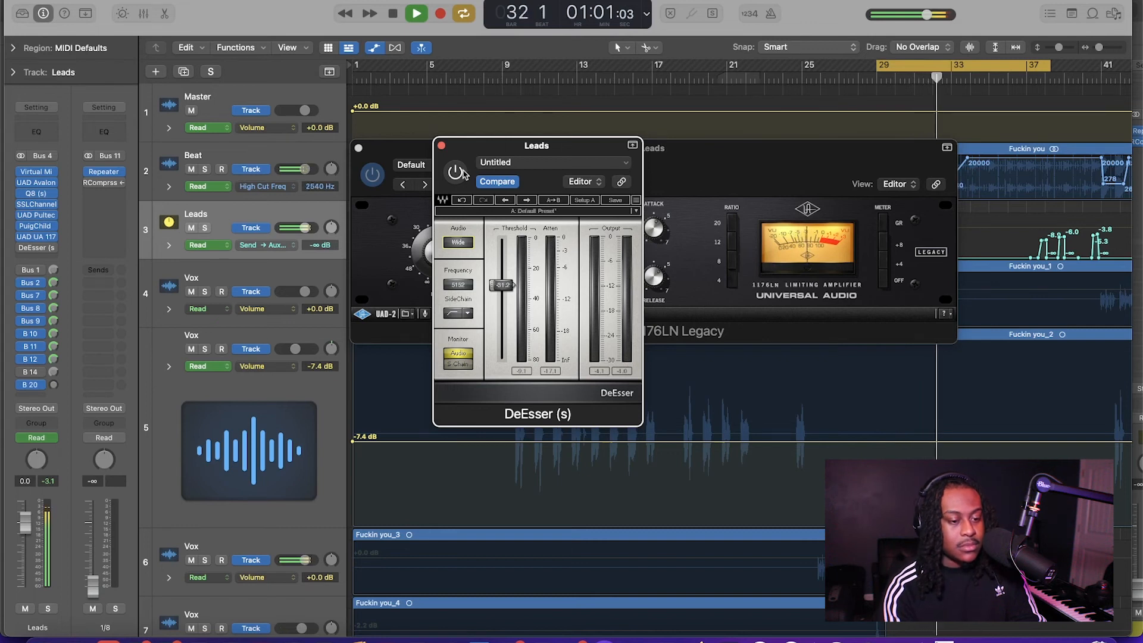
{"action": "key", "text": "space"}
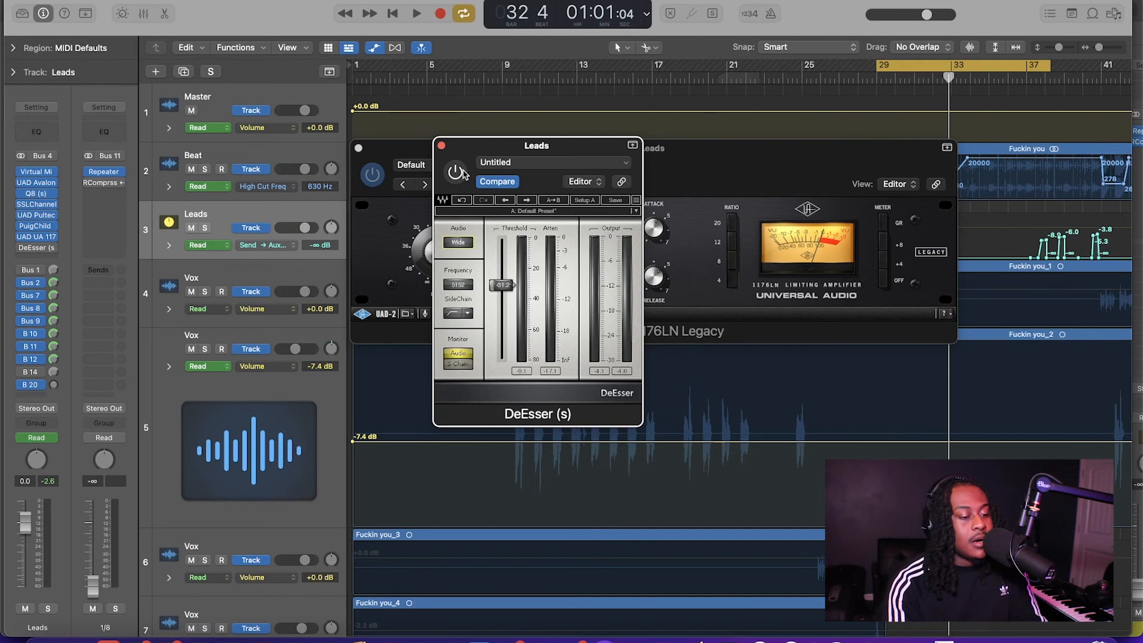
{"action": "left_click", "coordinate": [465, 174]}
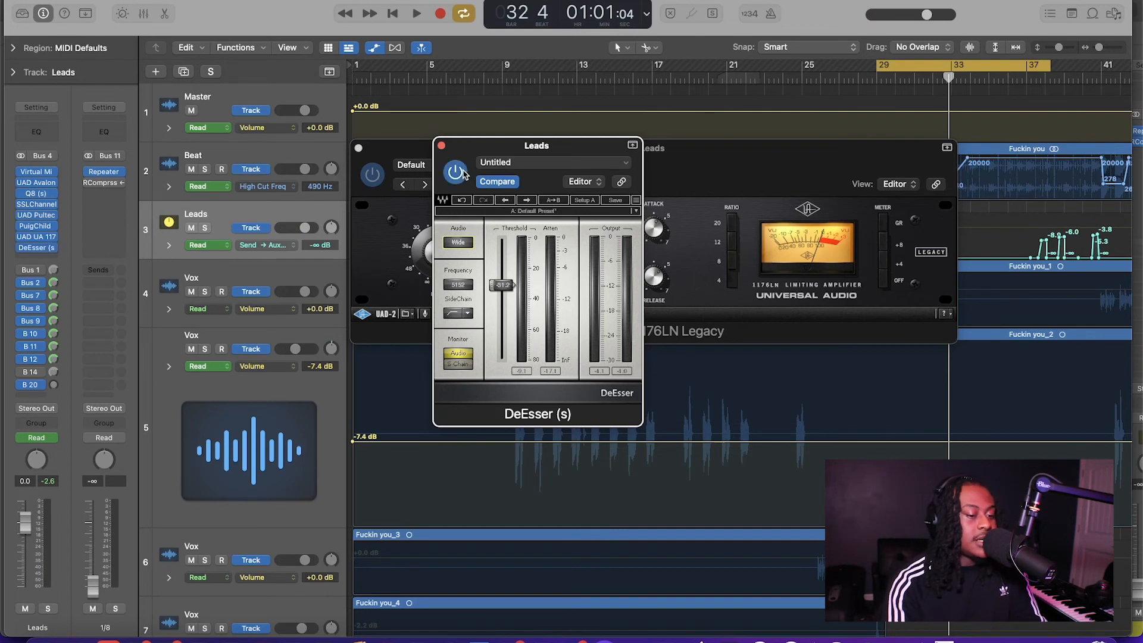
{"action": "left_click", "coordinate": [464, 175]}
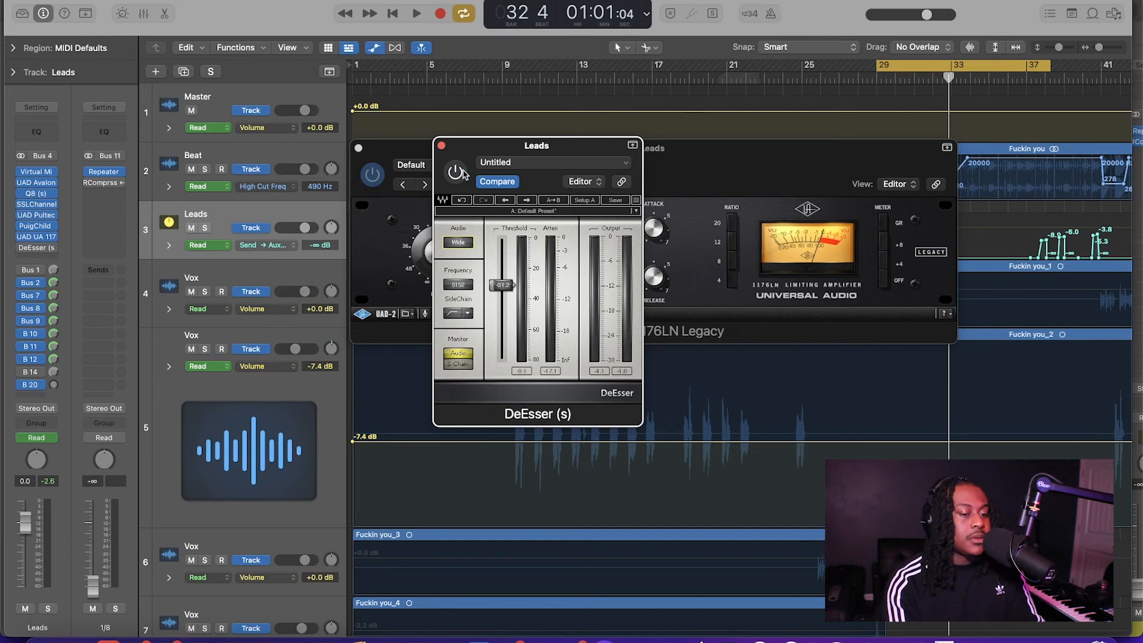
{"action": "key", "text": "space"}
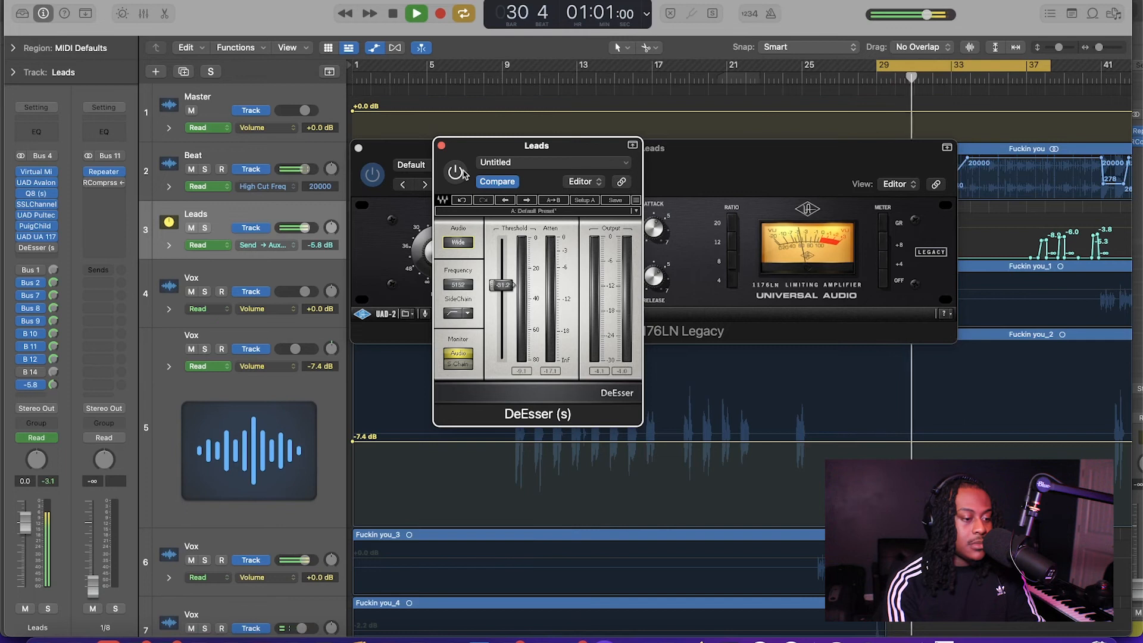
{"action": "left_click", "coordinate": [463, 174]}
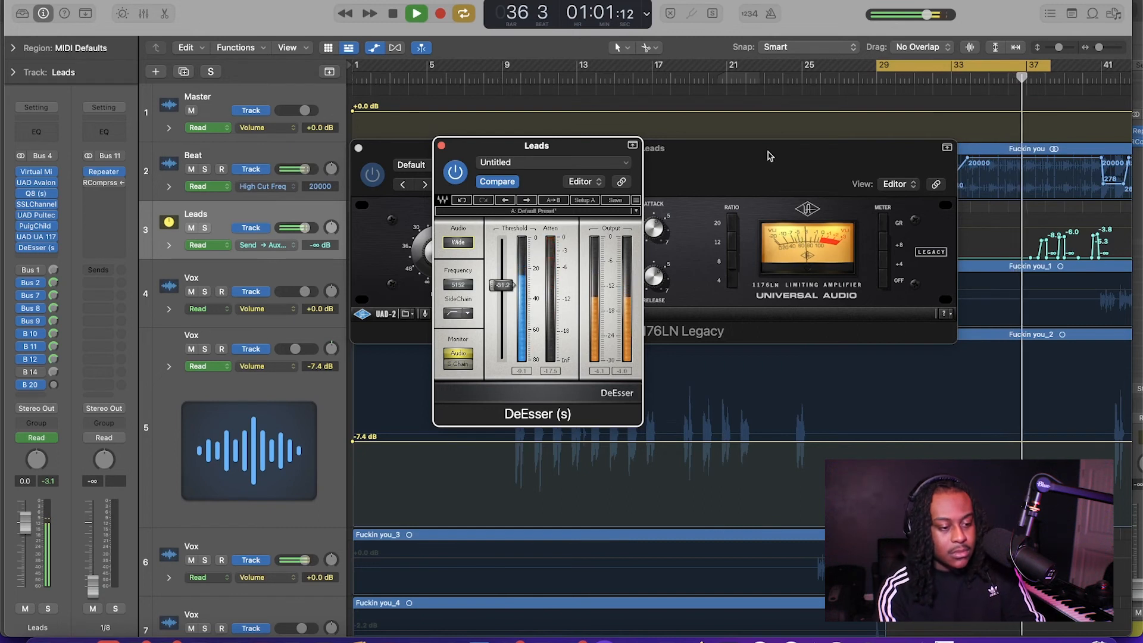
Step: Stop playback, close the DeEsser and 1176LN windows, and turn off the cycle range
{"action": "key", "text": "space"}
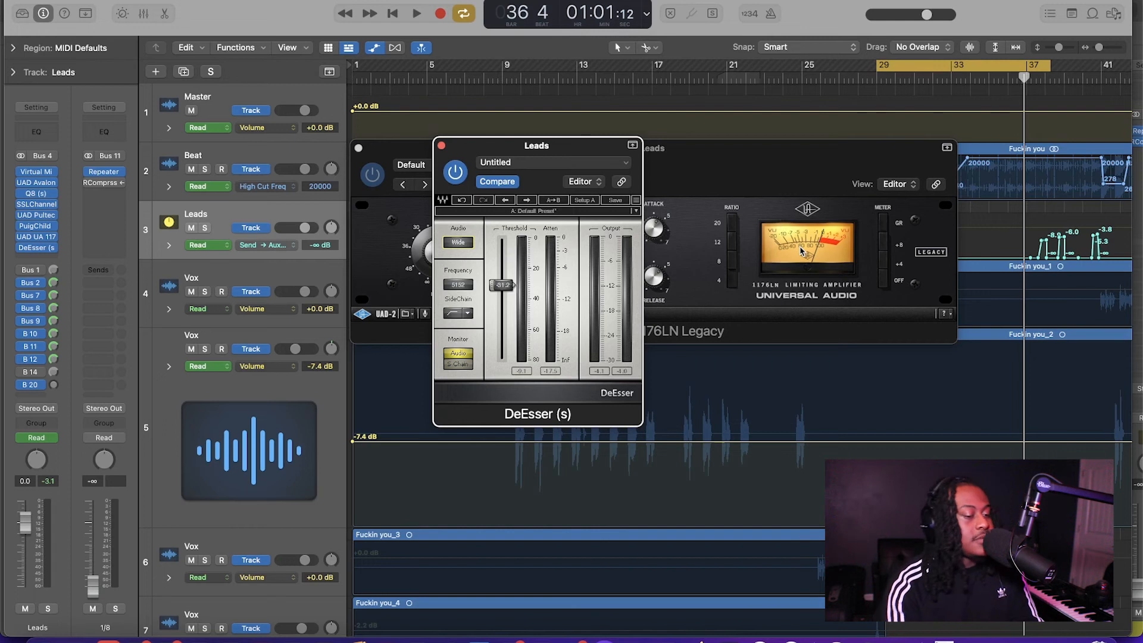
{"action": "left_click", "coordinate": [441, 145]}
{"action": "left_click", "coordinate": [358, 147]}
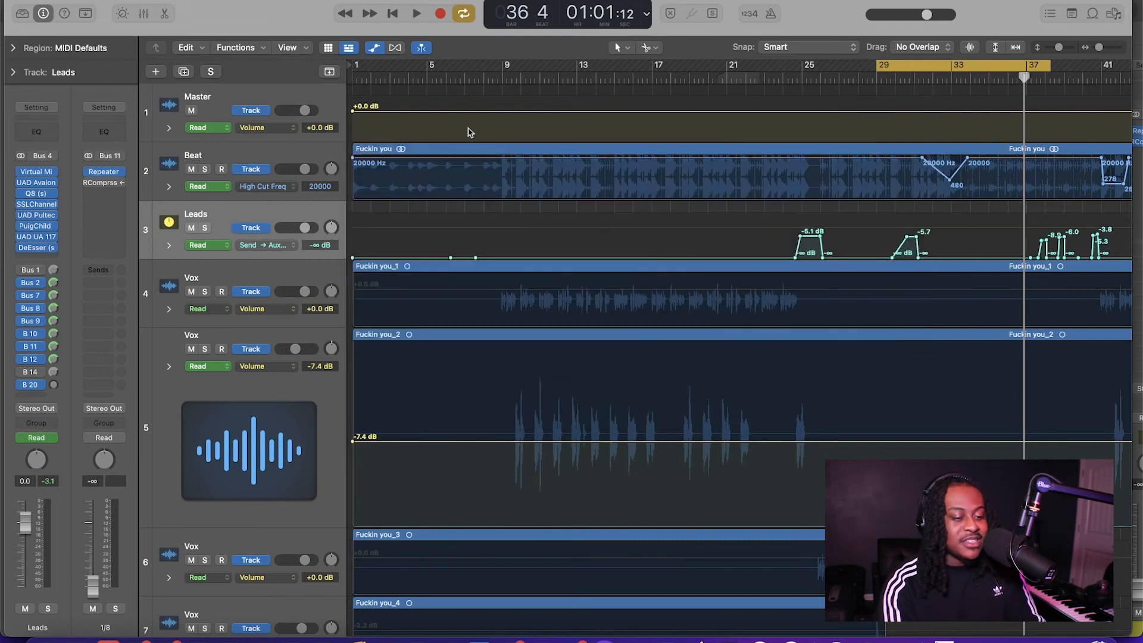
{"action": "left_click", "coordinate": [938, 72]}
{"action": "left_click", "coordinate": [783, 77]}
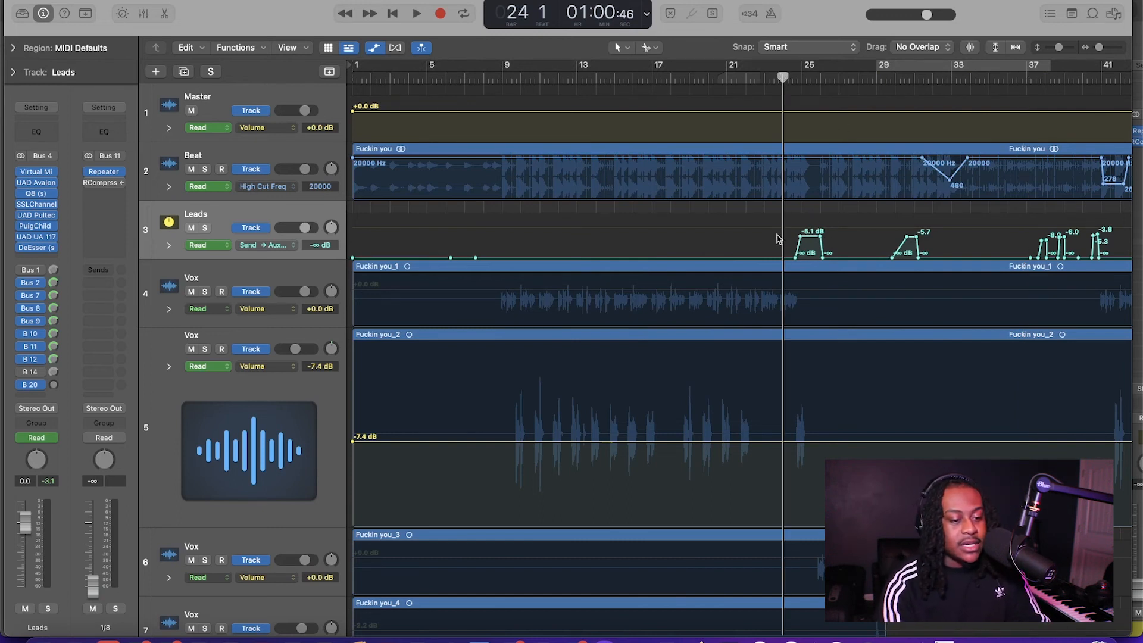
Step: Solo the Beat track and play its high-cut automation dips, first from bar 31 and again from just before bar 41
{"action": "scroll", "coordinate": [918, 209], "scroll_direction": "right", "scroll_amount": 3}
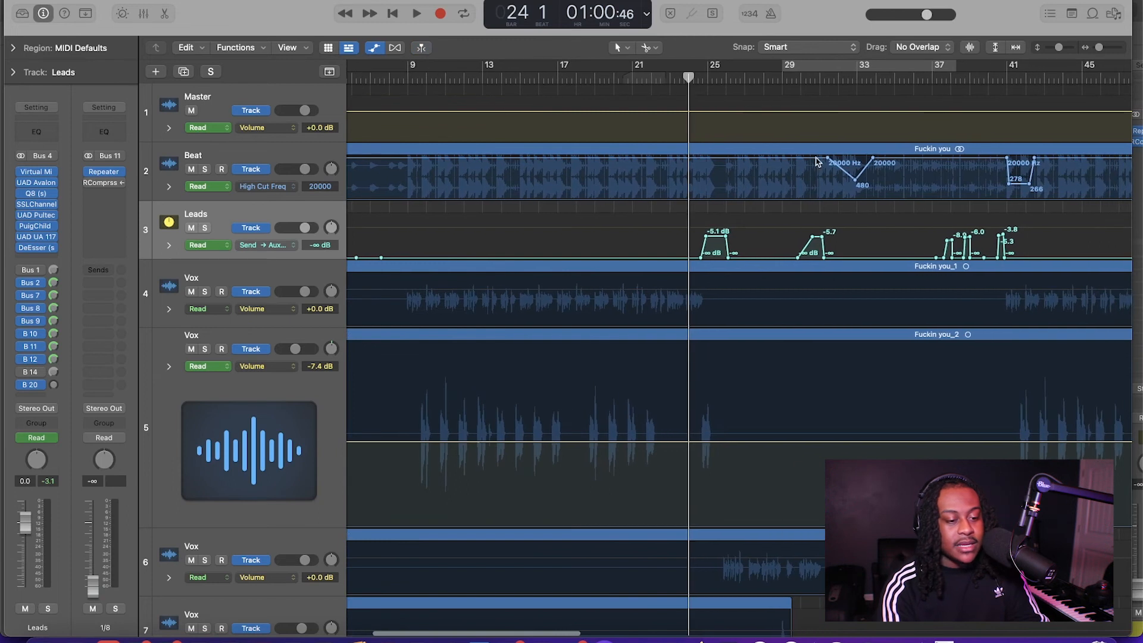
{"action": "left_click", "coordinate": [298, 159]}
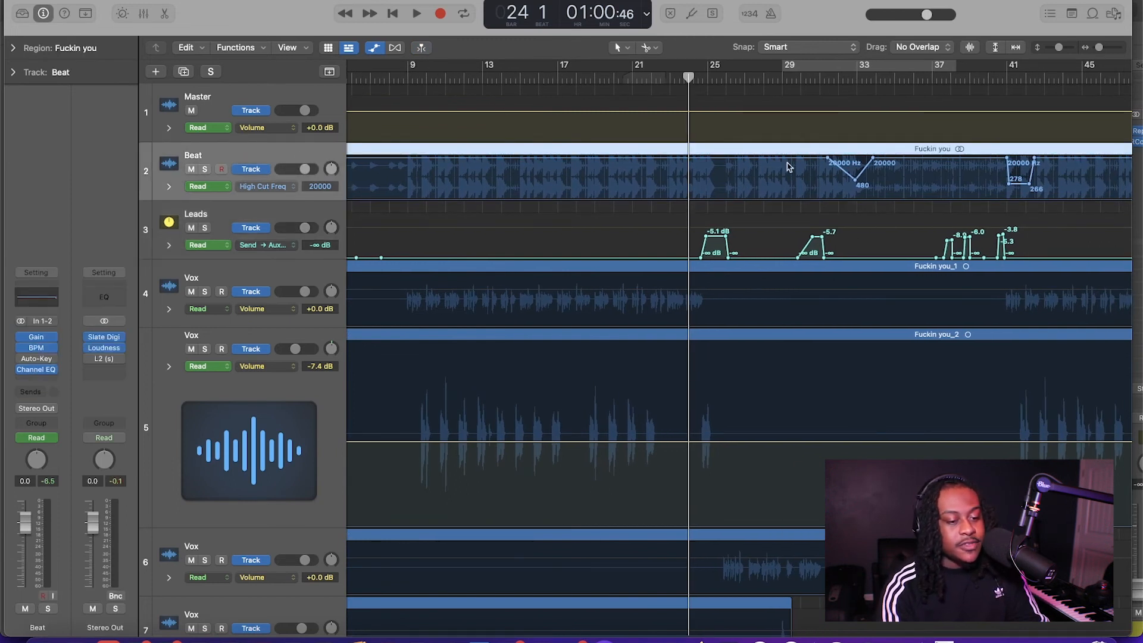
{"action": "left_click", "coordinate": [819, 80]}
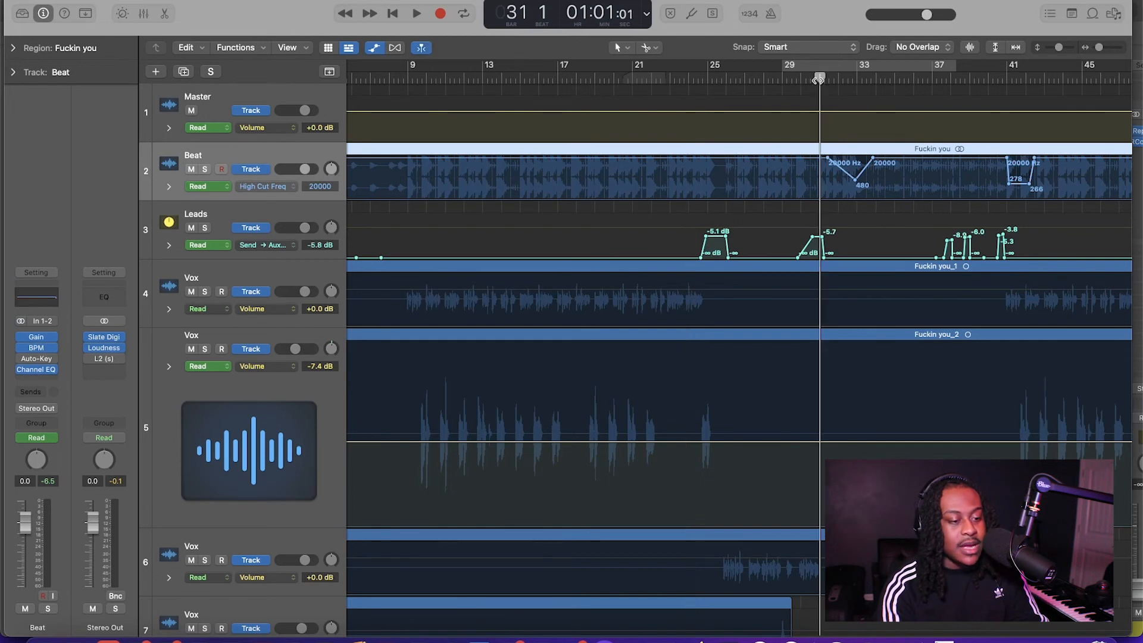
{"action": "left_click", "coordinate": [205, 170]}
{"action": "key", "text": "space"}
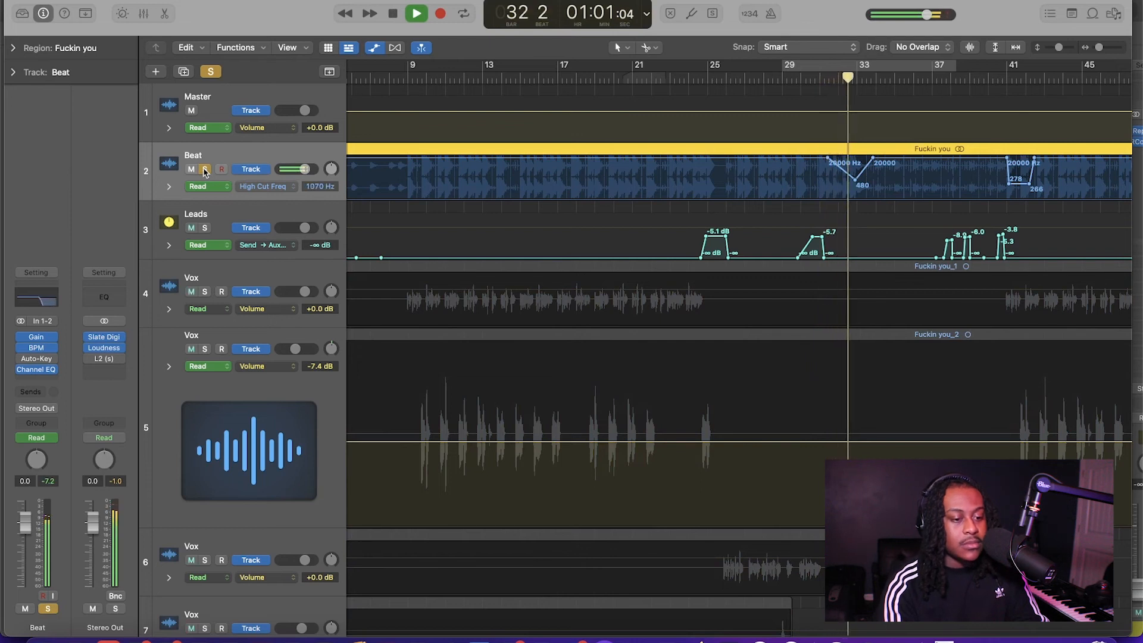
{"action": "key", "text": "space"}
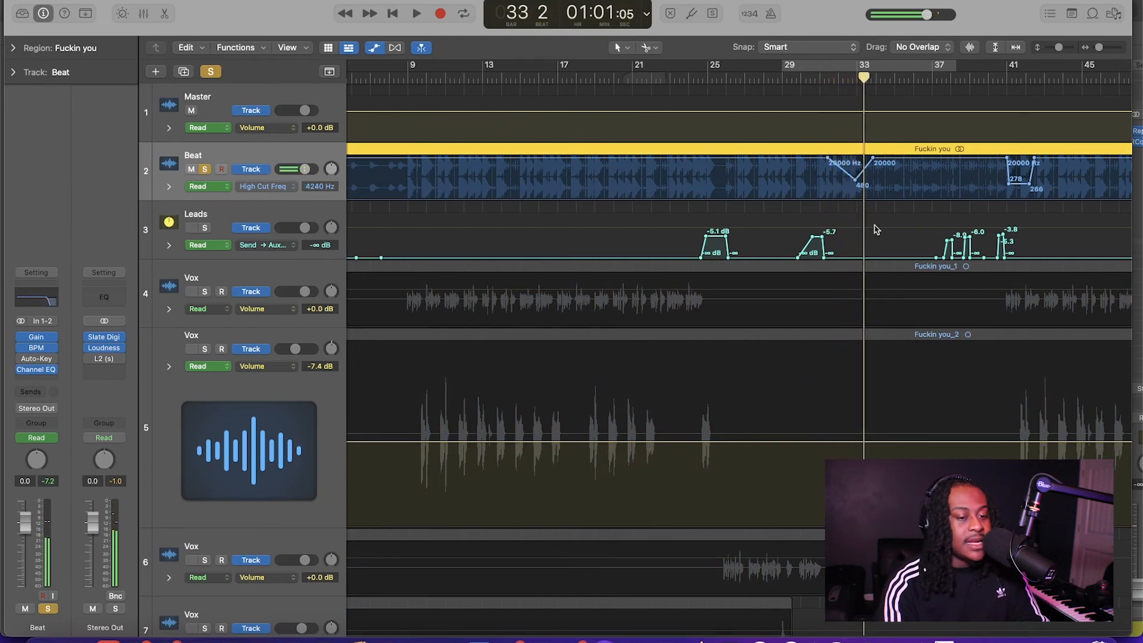
{"action": "double_click", "coordinate": [986, 81]}
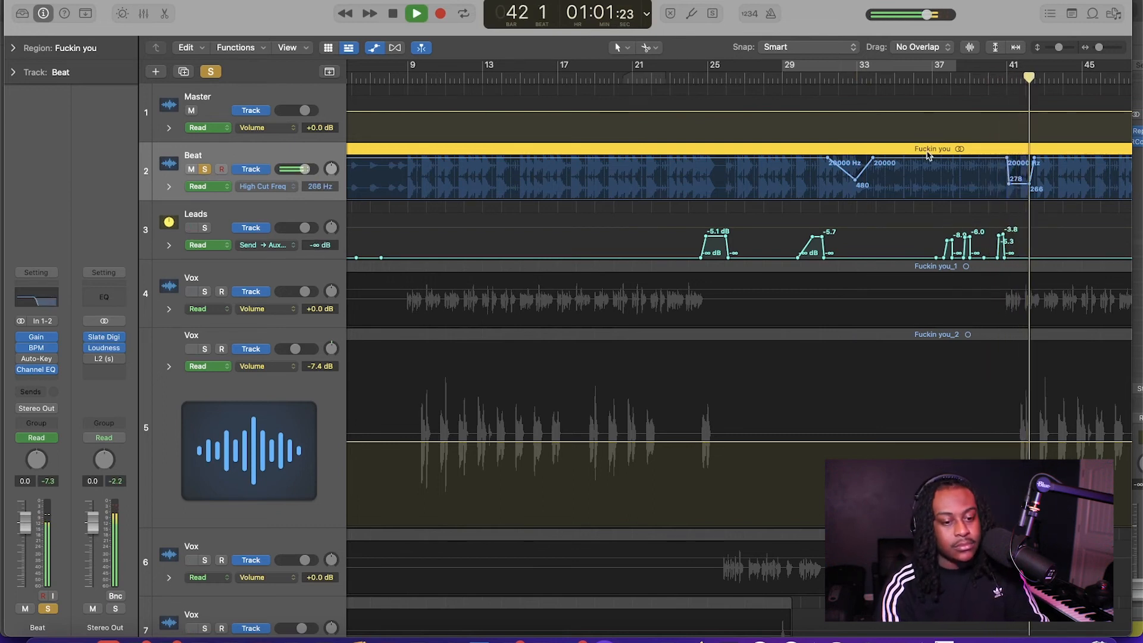
{"action": "key", "text": "space"}
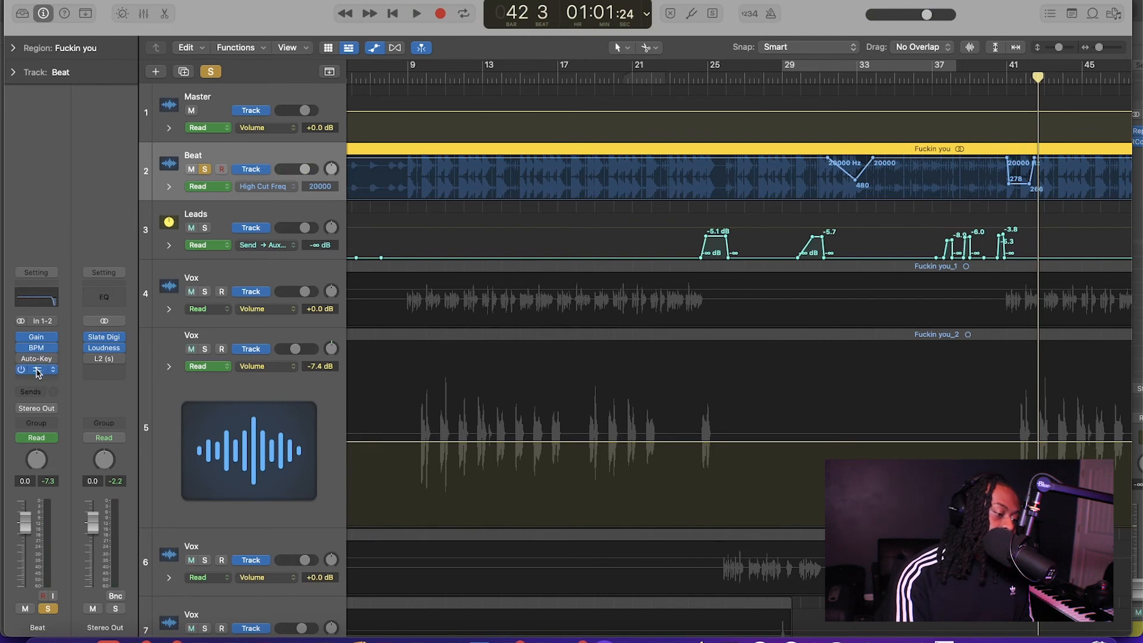
Step: Review the high-cut band in the Beat track's Channel EQ, and choose High Cut Frequency as the track's automation parameter
{"action": "left_click", "coordinate": [37, 370]}
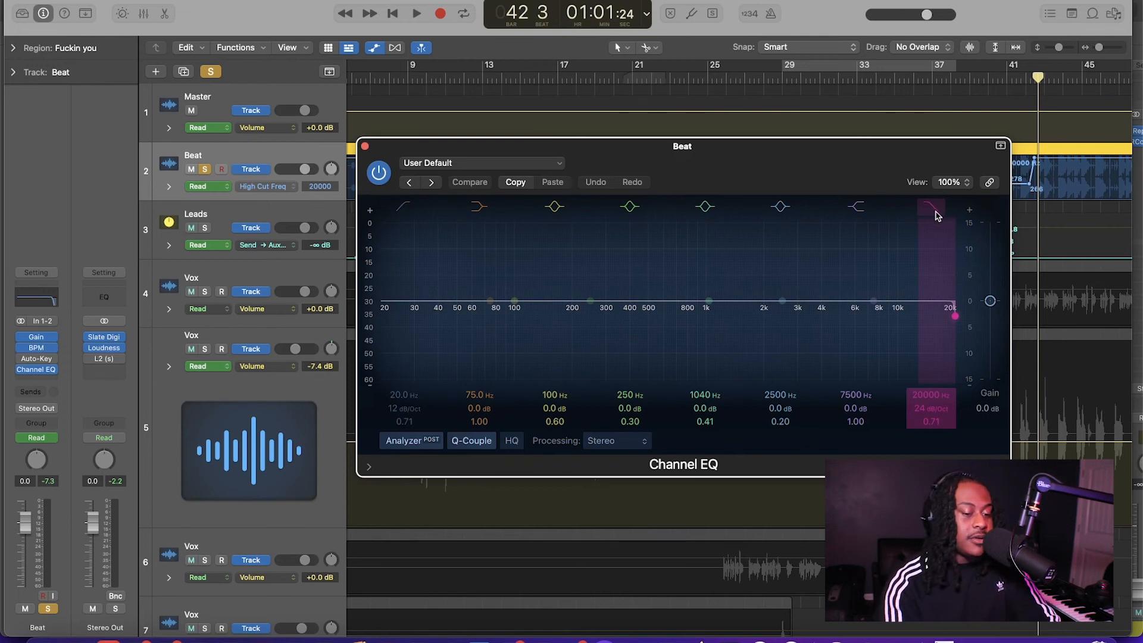
{"action": "left_click", "coordinate": [365, 145]}
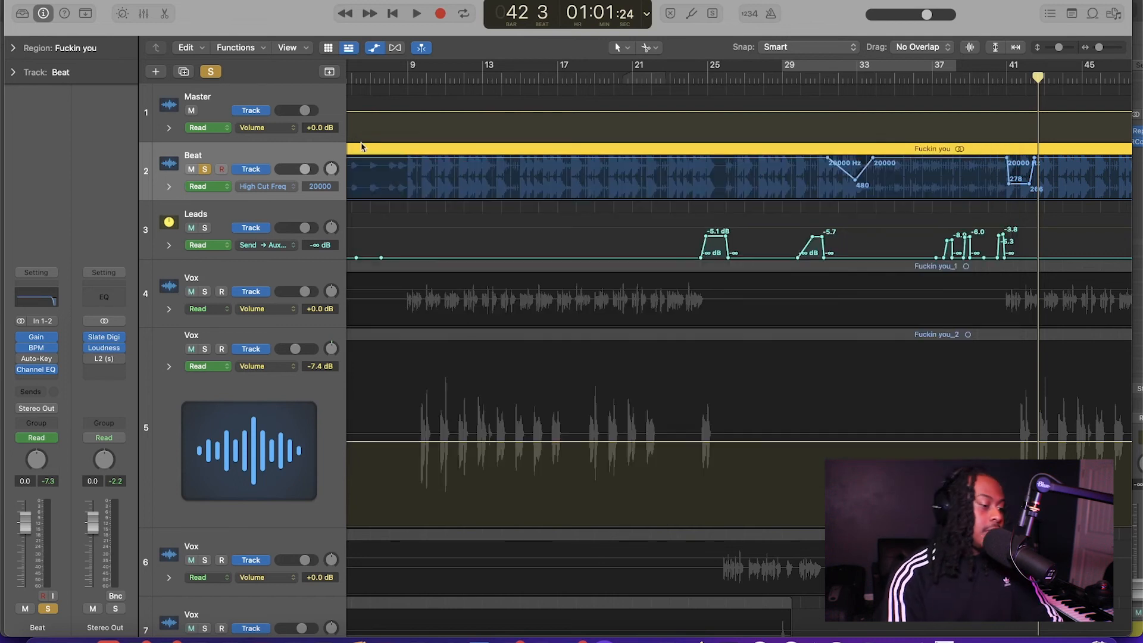
{"action": "left_click", "coordinate": [266, 187]}
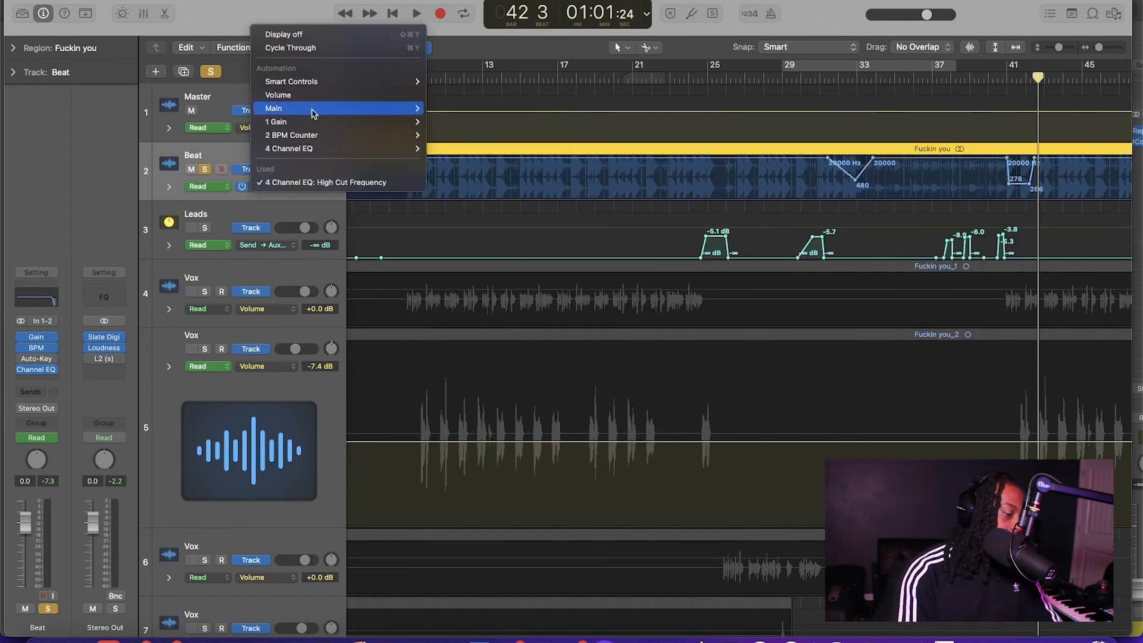
{"action": "mouse_move", "coordinate": [327, 148]}
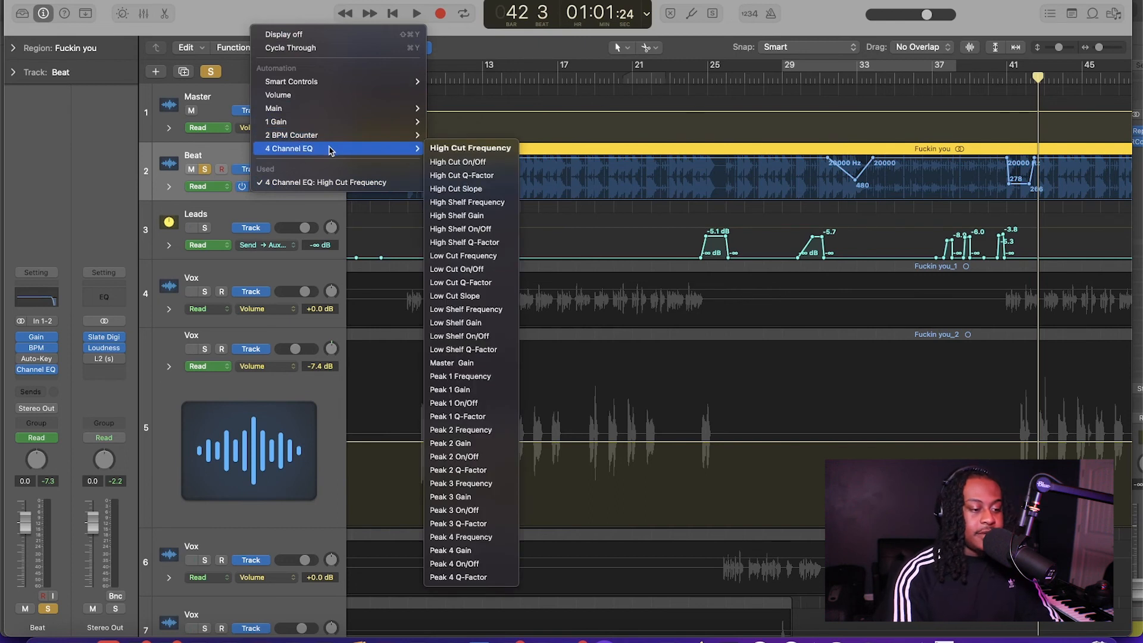
{"action": "left_click", "coordinate": [446, 150]}
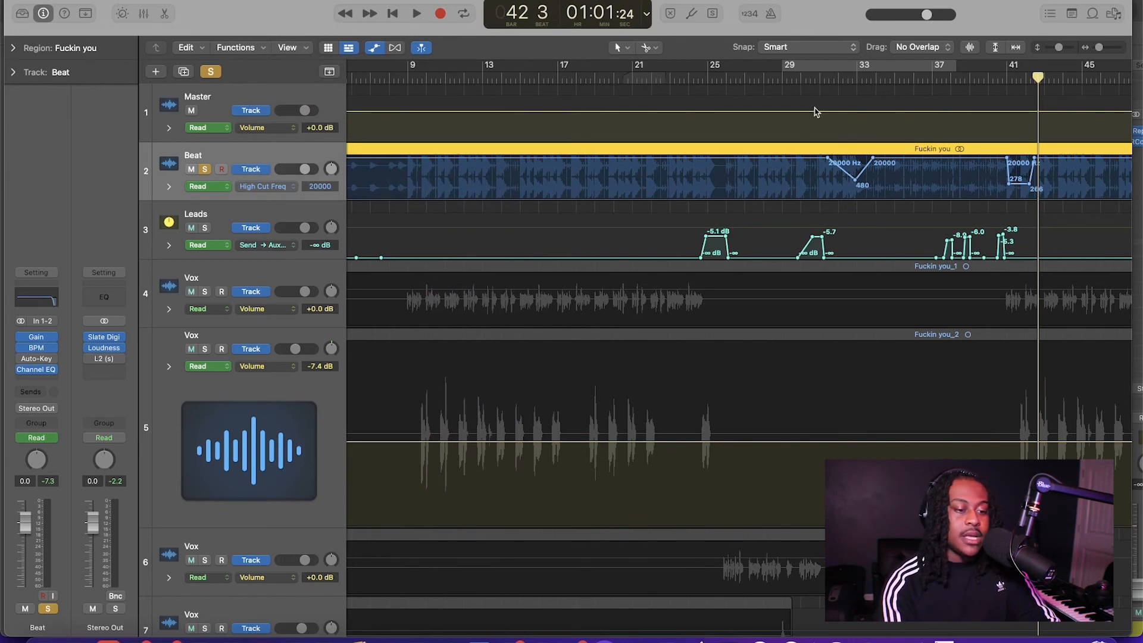
Step: Clear the solo and place the playhead in bar 24, where the first Leads send automation rise begins
{"action": "left_click", "coordinate": [759, 78]}
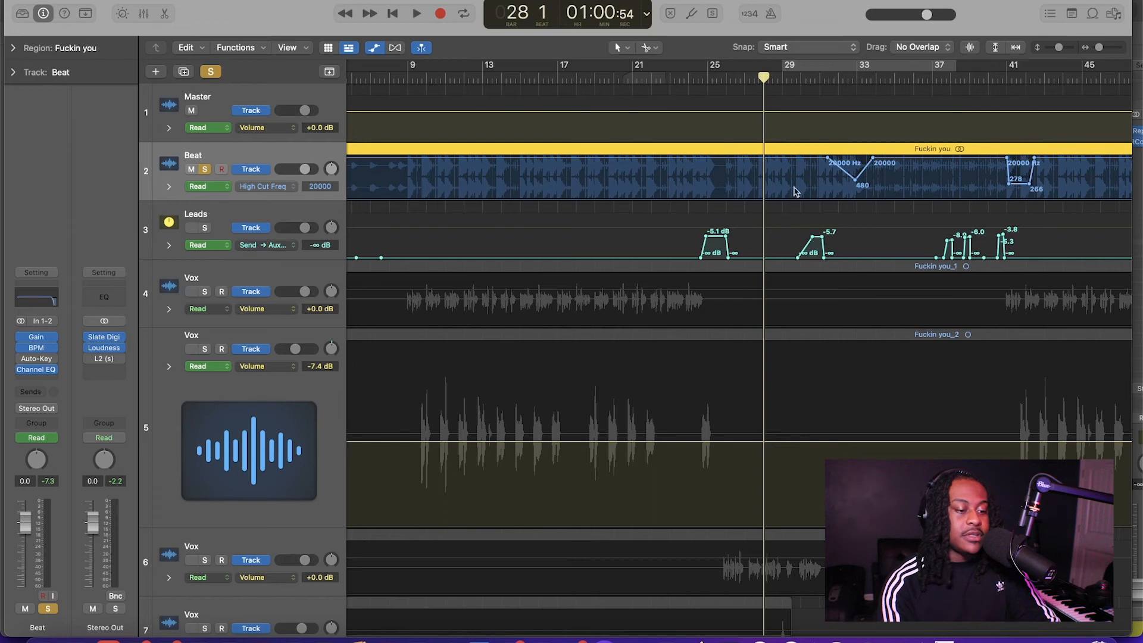
{"action": "left_click", "coordinate": [210, 72]}
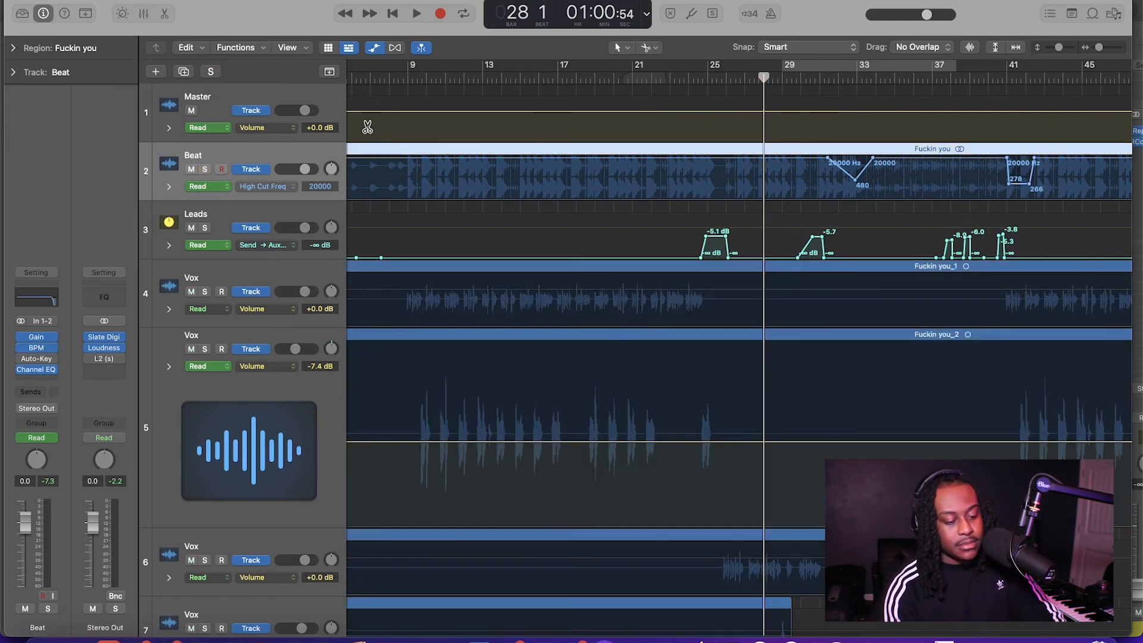
{"action": "left_click", "coordinate": [698, 76]}
{"action": "left_click", "coordinate": [700, 76]}
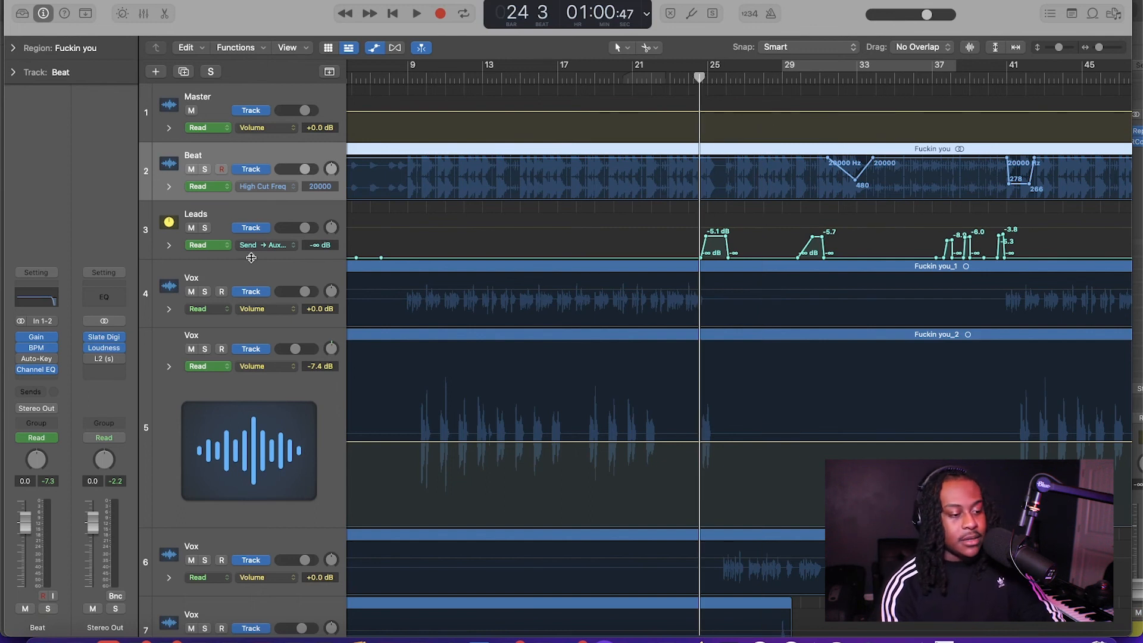
Step: Check which send is automated on the Leads track, and open EchoBoy Jr on Aux 18 with its window below the automation lane
{"action": "left_click", "coordinate": [272, 246]}
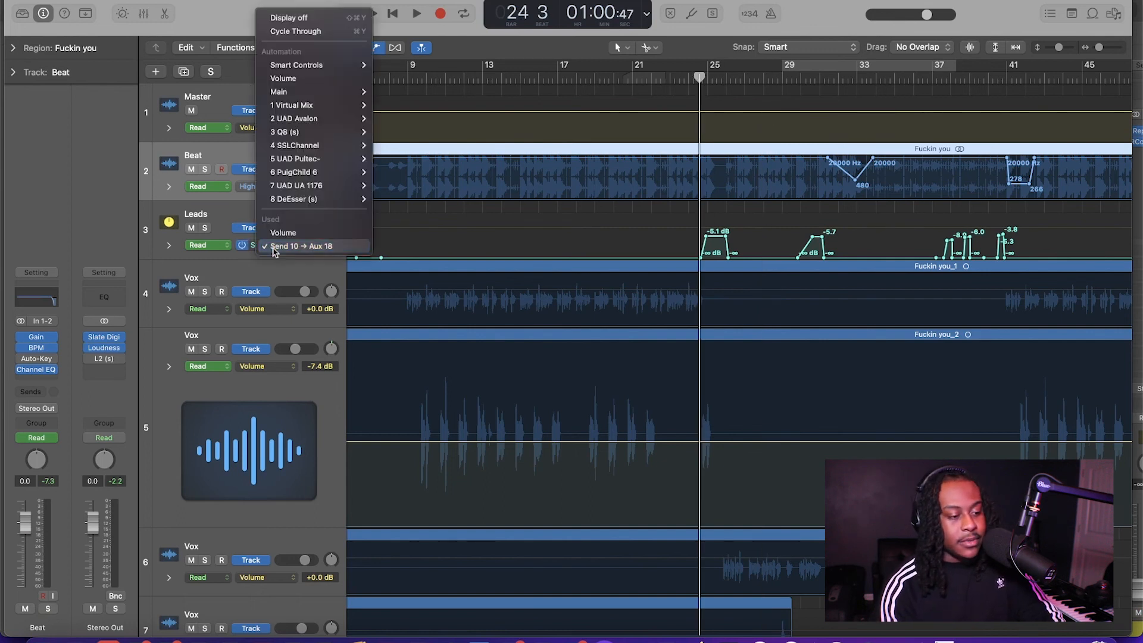
{"action": "left_click", "coordinate": [218, 214]}
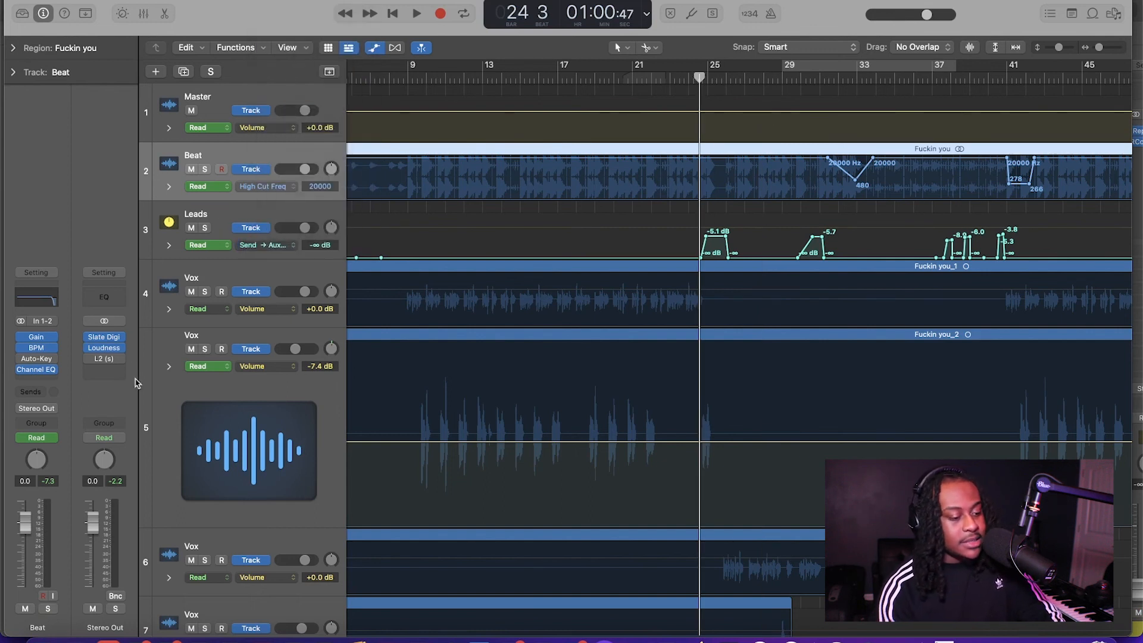
{"action": "left_click", "coordinate": [247, 215]}
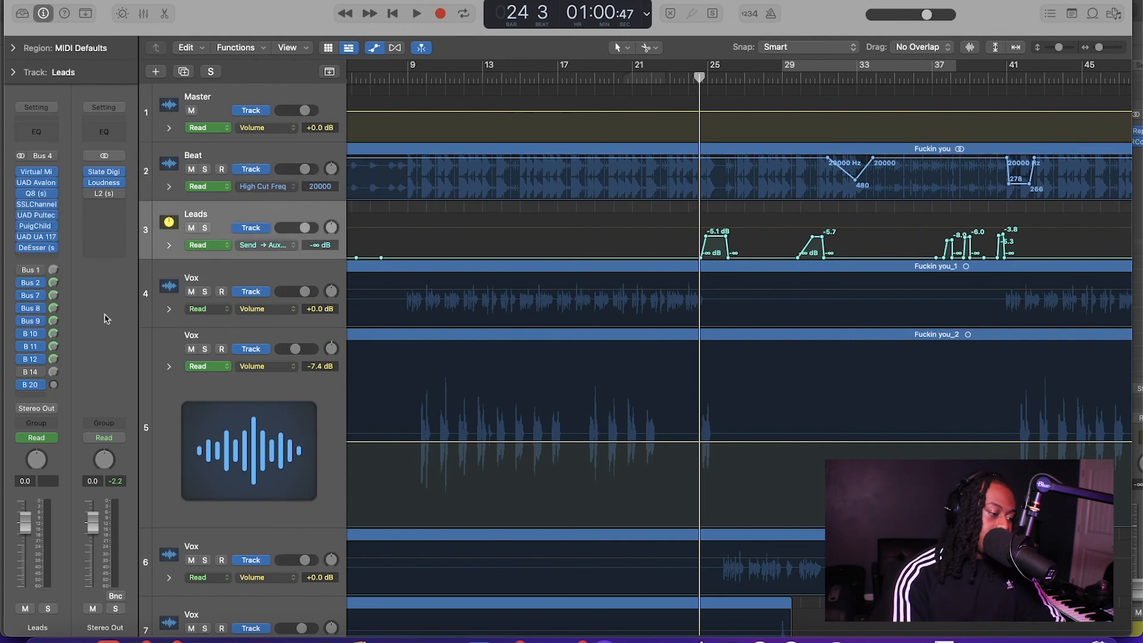
{"action": "left_click", "coordinate": [30, 384]}
{"action": "left_click", "coordinate": [80, 237]}
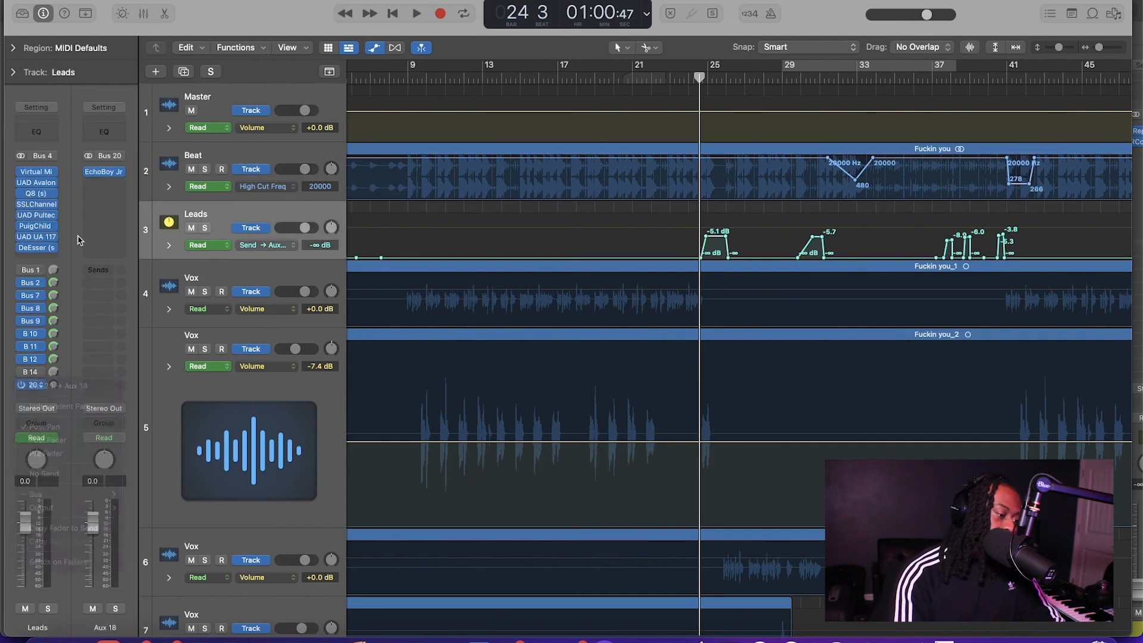
{"action": "left_click", "coordinate": [105, 171]}
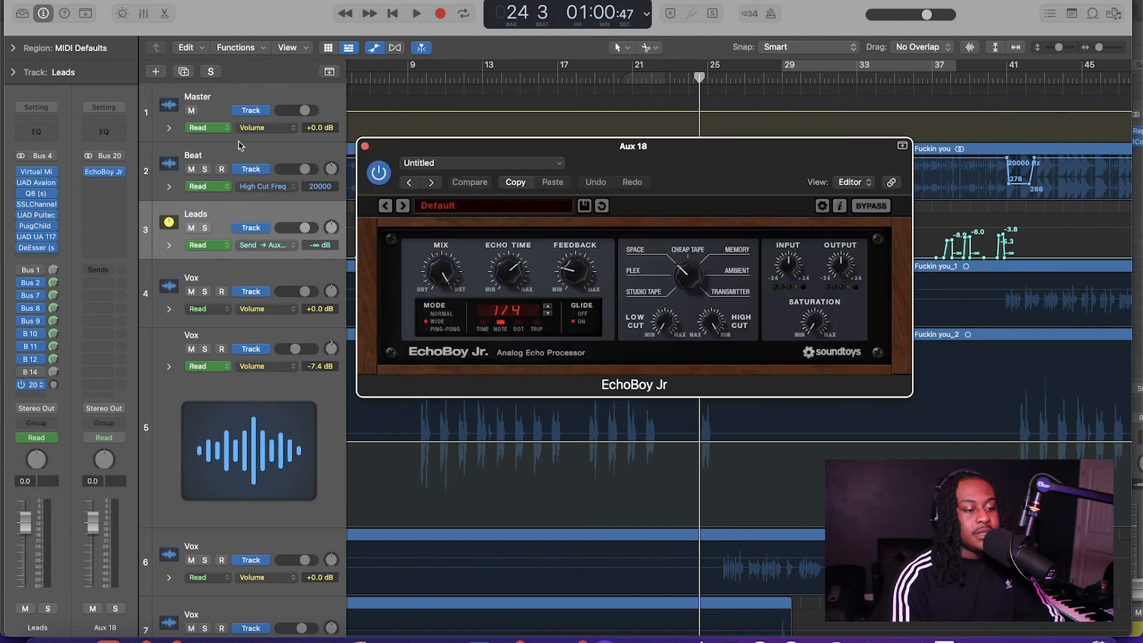
{"action": "left_click_drag", "start_coordinate": [632, 143], "coordinate": [440, 274]}
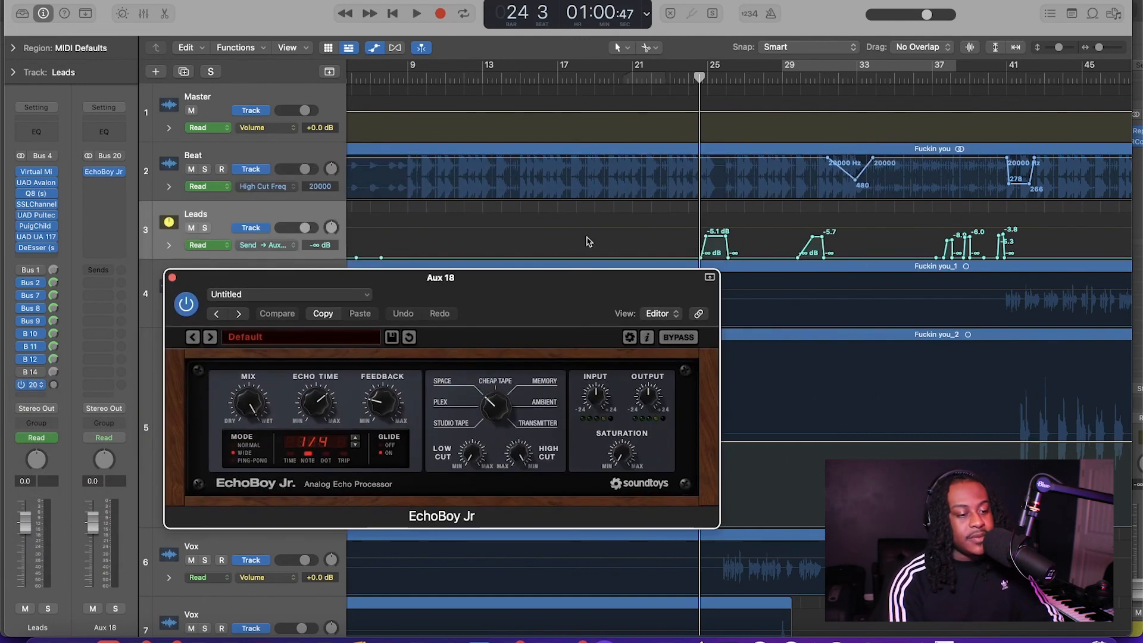
Step: Switch the transport display to show tempo and key signature, and check the Beat track's tempo in its BPM Counter
{"action": "left_click", "coordinate": [646, 13]}
{"action": "left_click", "coordinate": [675, 0]}
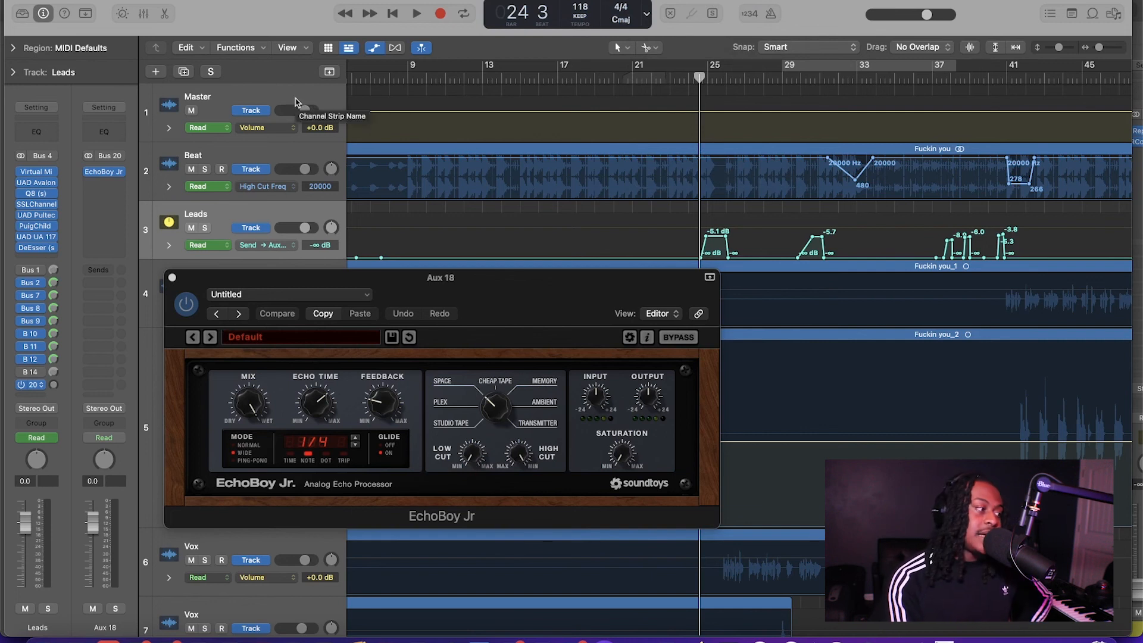
{"action": "left_click", "coordinate": [254, 94]}
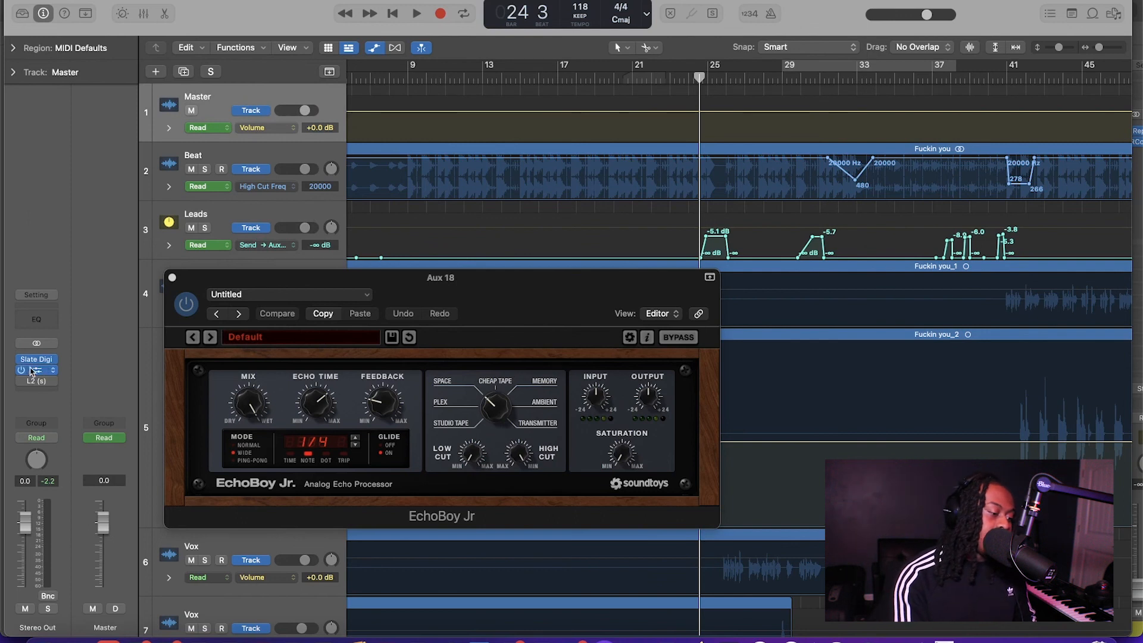
{"action": "left_click", "coordinate": [255, 157]}
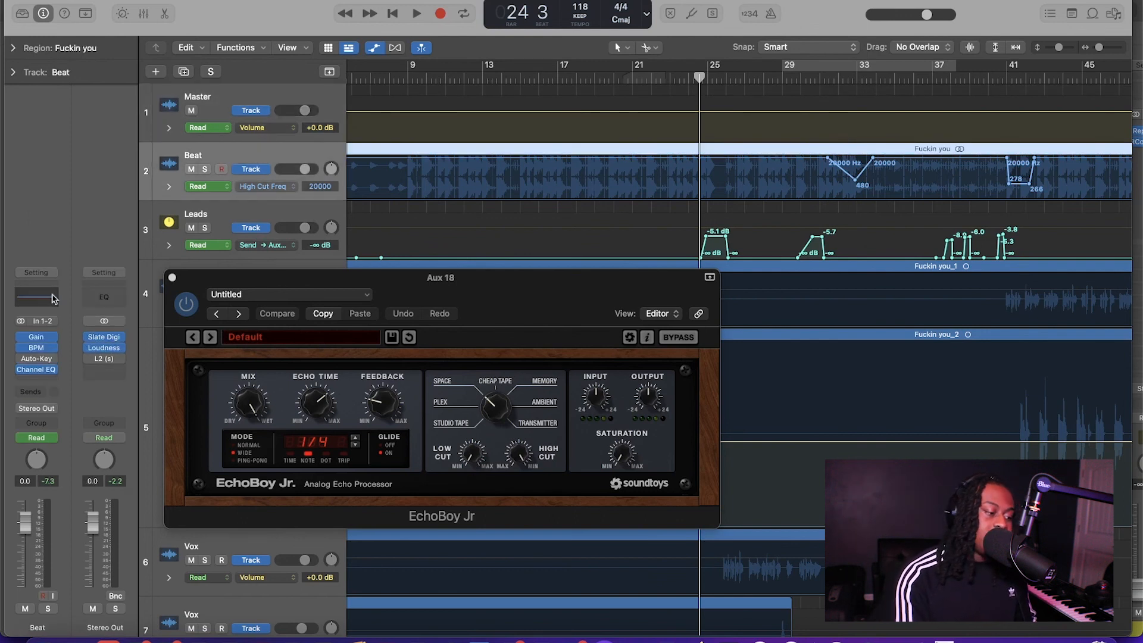
{"action": "left_click", "coordinate": [35, 348]}
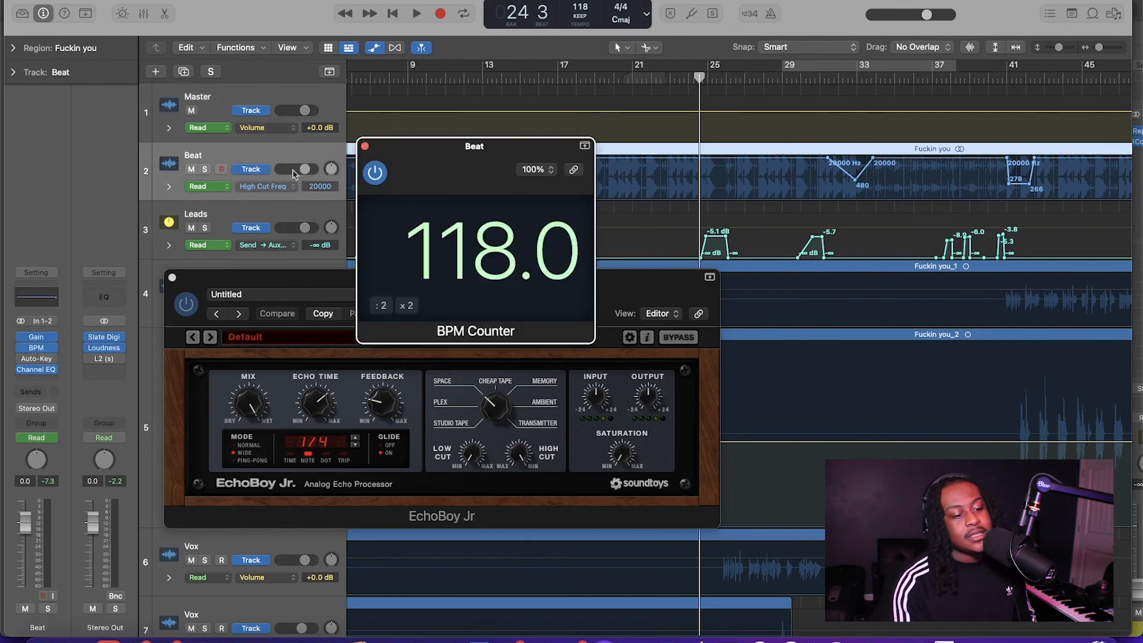
{"action": "left_click_drag", "start_coordinate": [435, 163], "coordinate": [462, 103]}
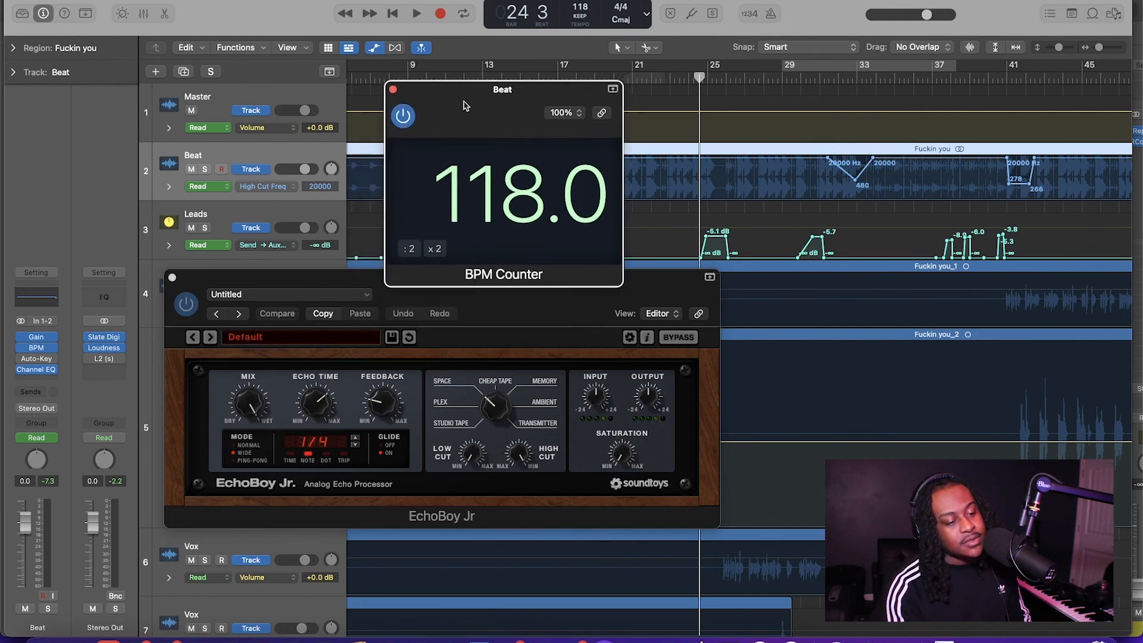
{"action": "left_click", "coordinate": [392, 87]}
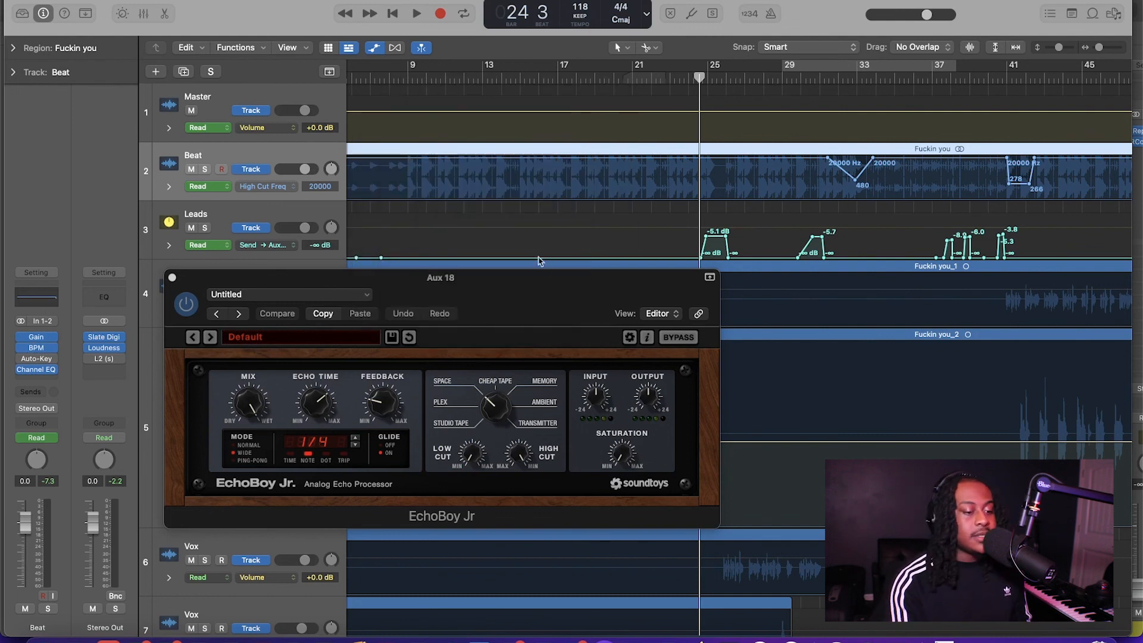
Step: Play from around bar 23 to bar 30 to hear the EchoBoy Jr delay throw on the Leads, and close the plug-in window
{"action": "left_click", "coordinate": [590, 298]}
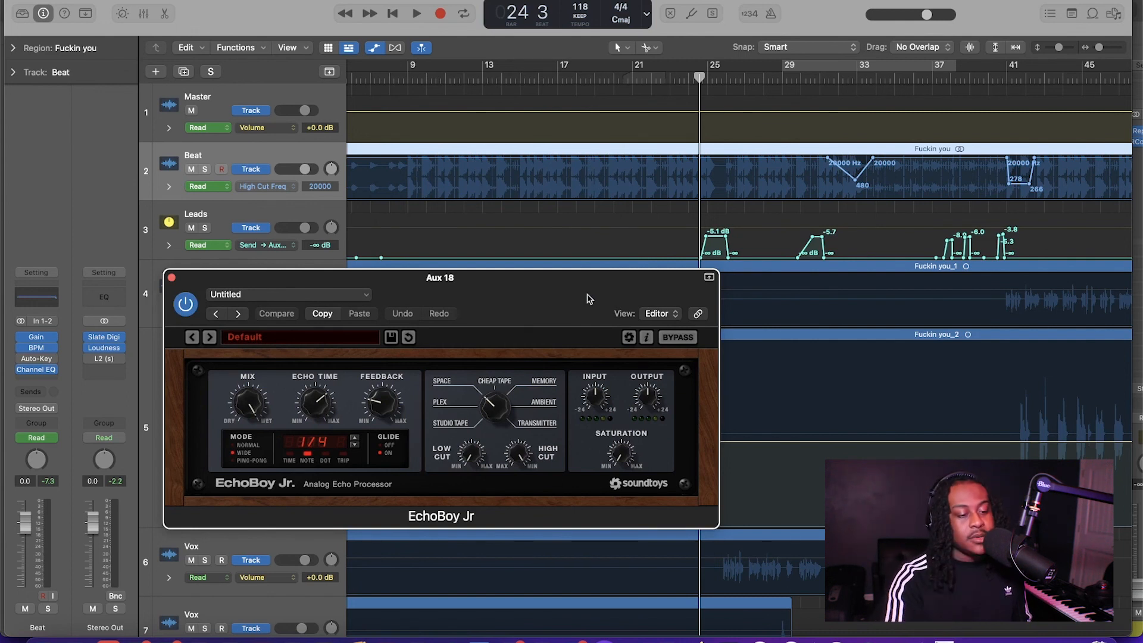
{"action": "left_click", "coordinate": [643, 234]}
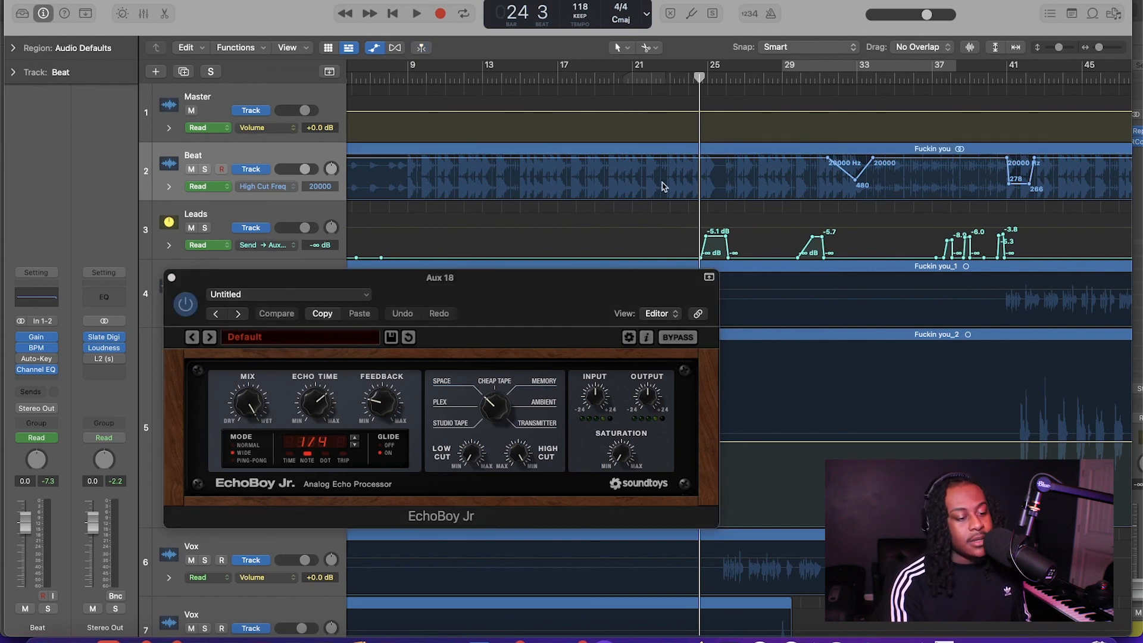
{"action": "left_click", "coordinate": [670, 75]}
{"action": "key", "text": "space"}
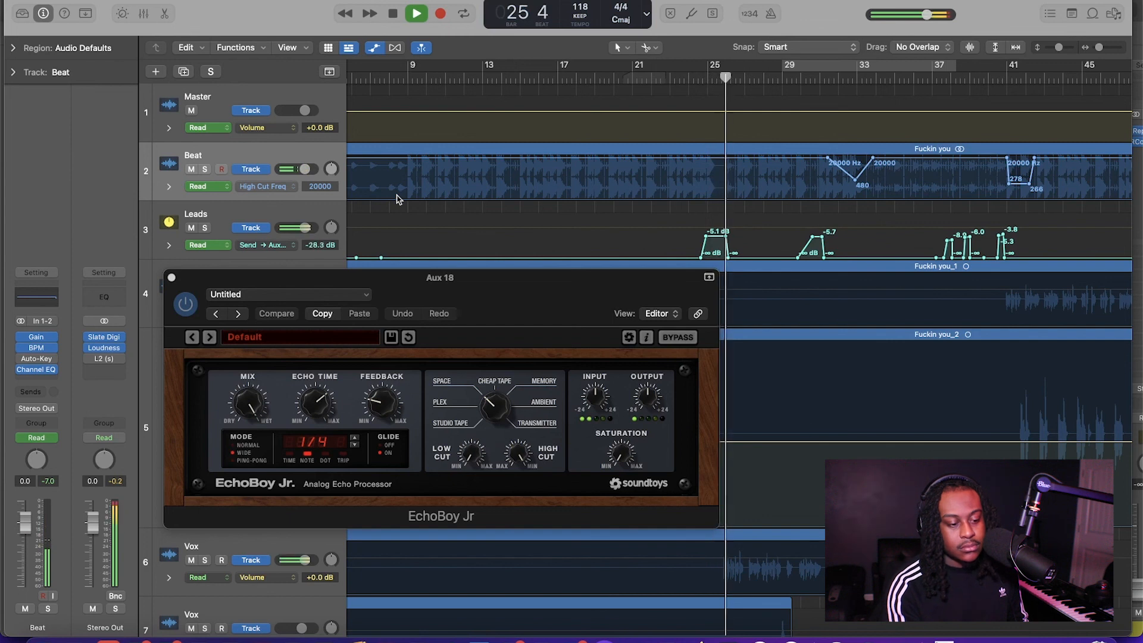
{"action": "left_click", "coordinate": [558, 285]}
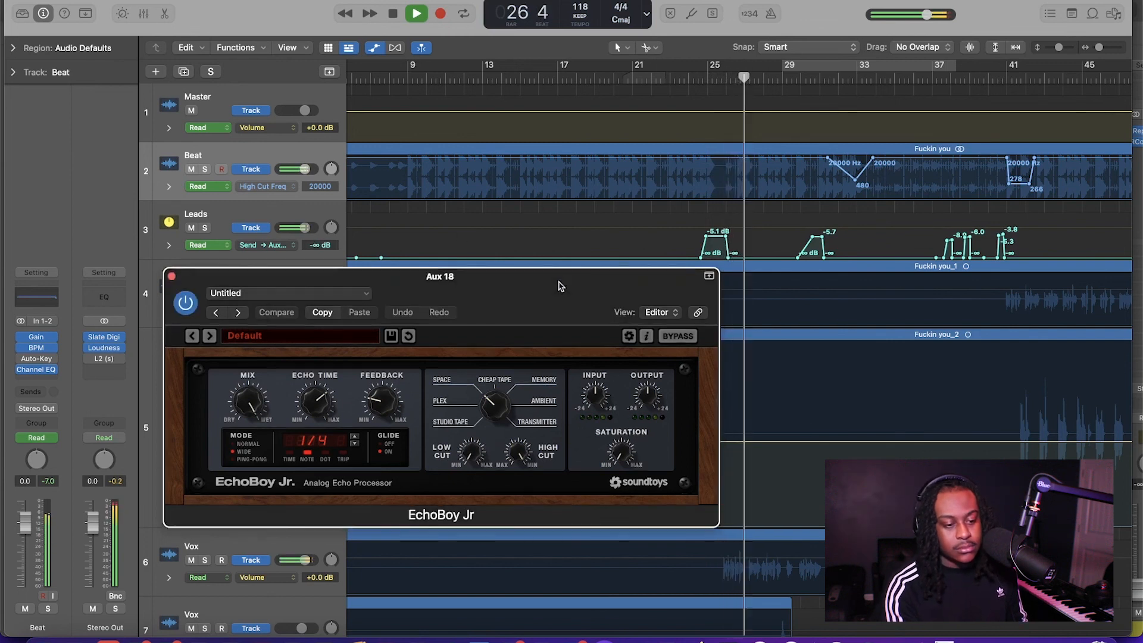
{"action": "left_click_drag", "start_coordinate": [558, 285], "coordinate": [555, 224]}
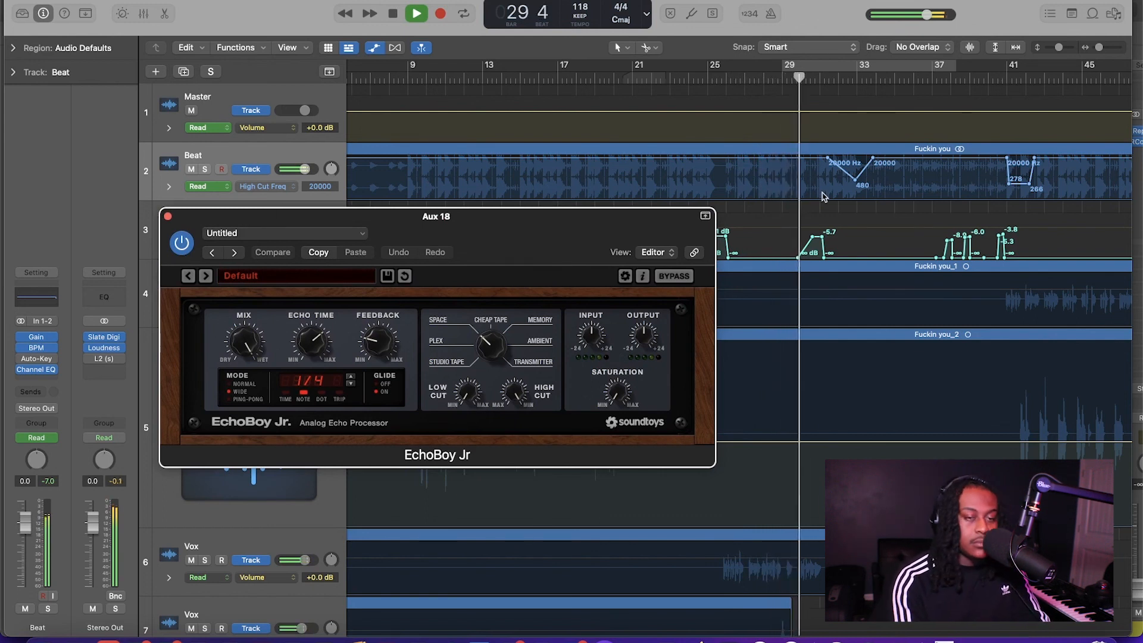
{"action": "key", "text": "space"}
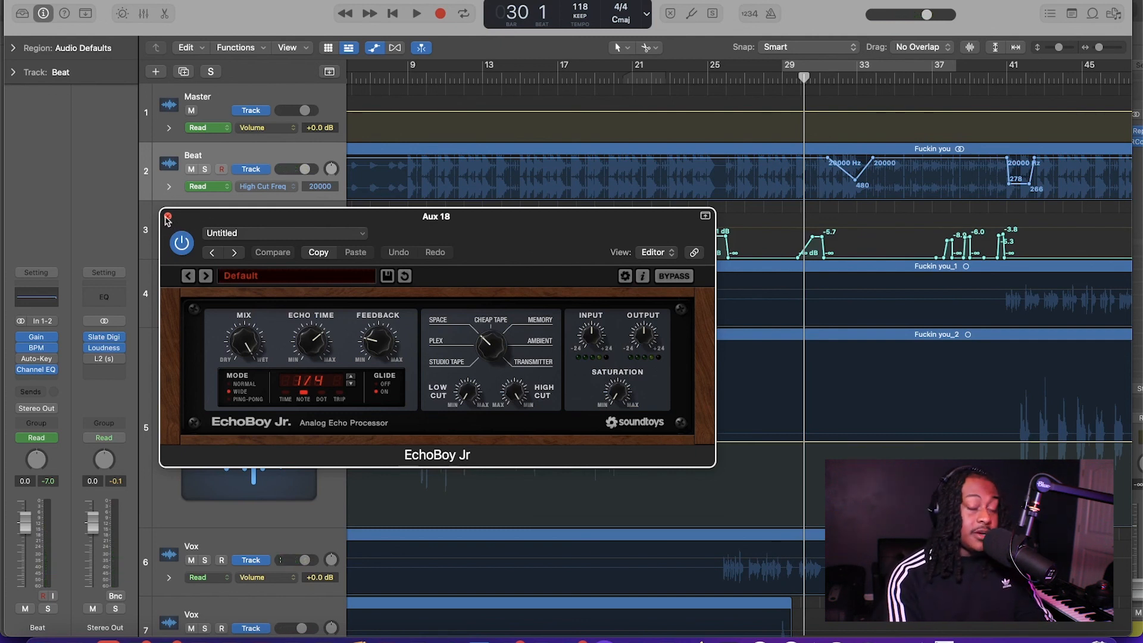
{"action": "left_click", "coordinate": [167, 218]}
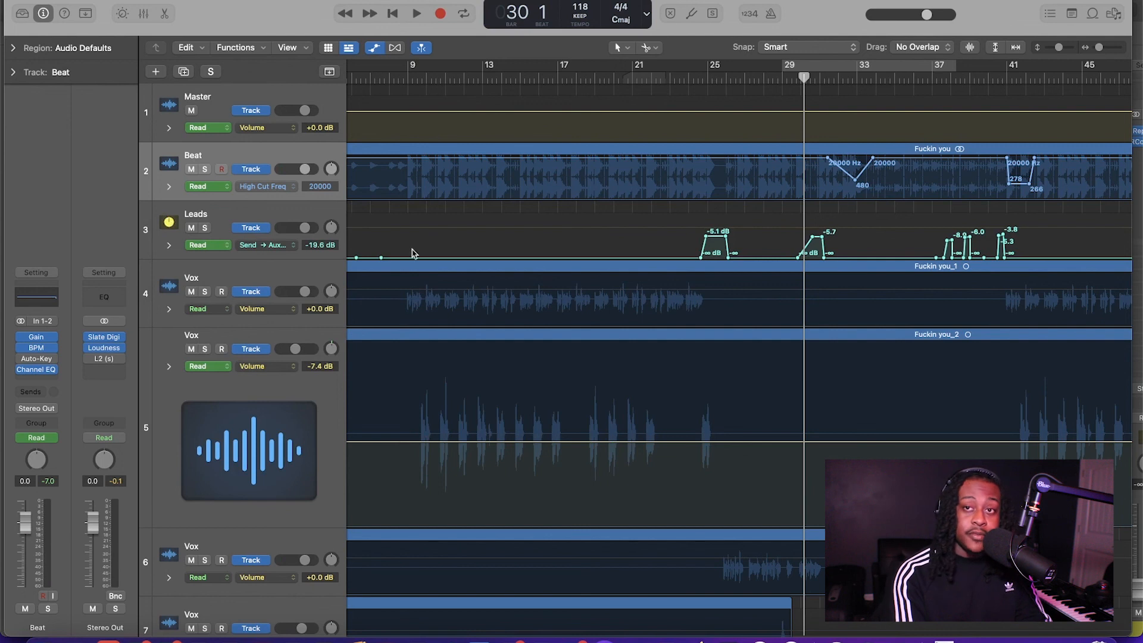